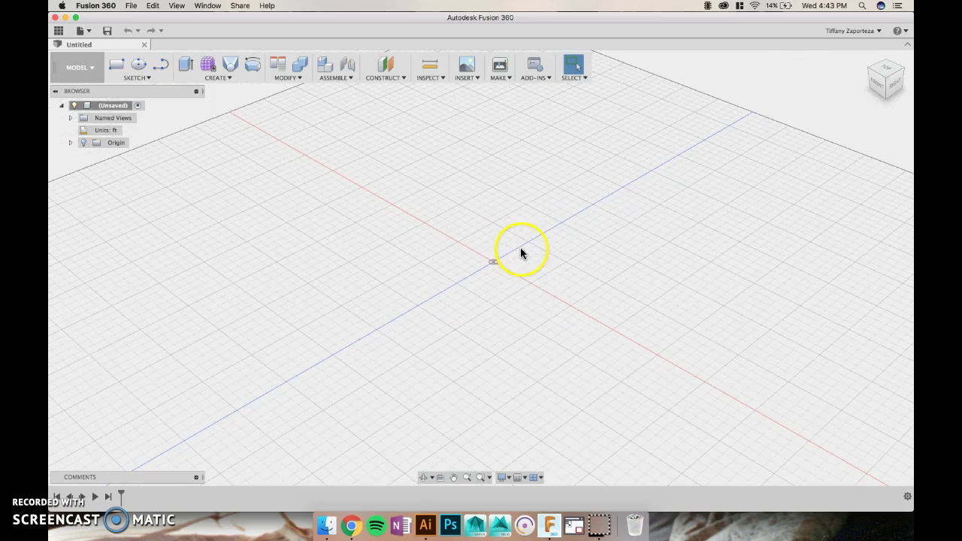
pyautogui.keyDown('shift'); pyautogui.moveTo(536, 278); pyautogui.dragTo(496, 271, button='middle'); pyautogui.keyUp('shift')
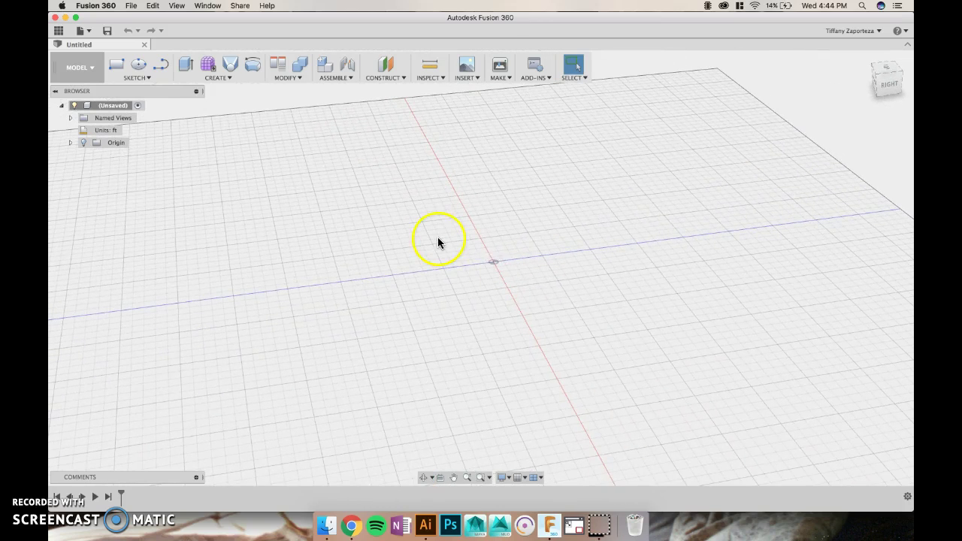
pyautogui.click(219, 79)
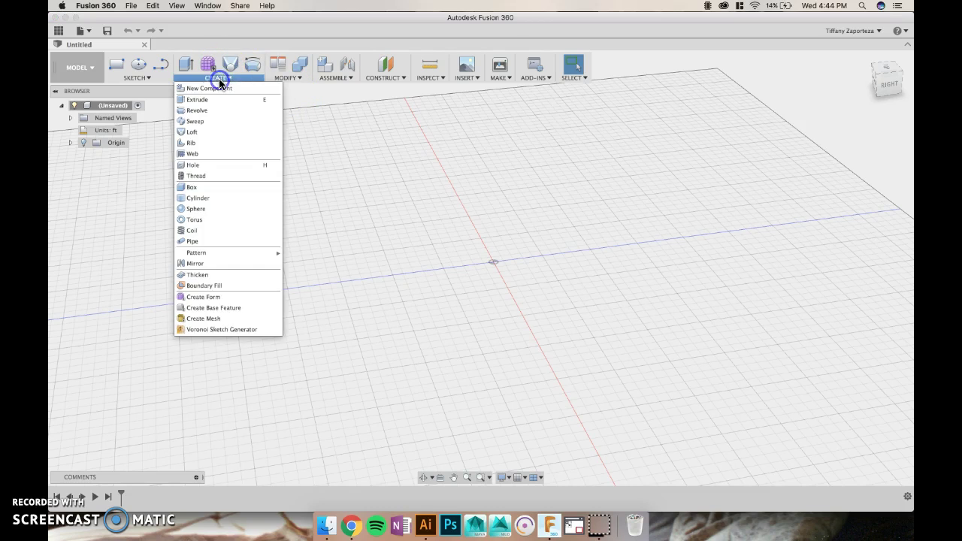
pyautogui.click(384, 151)
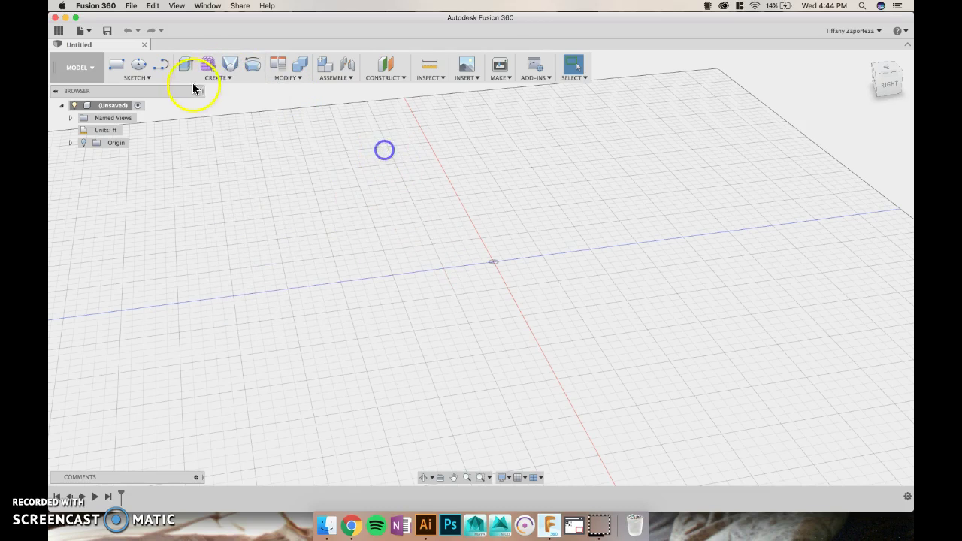
pyautogui.click(143, 78)
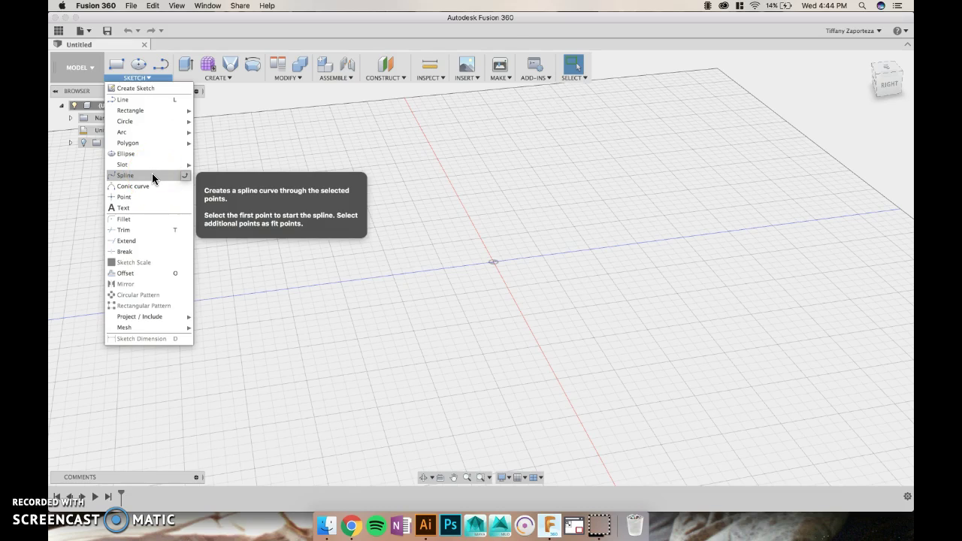
pyautogui.click(495, 147)
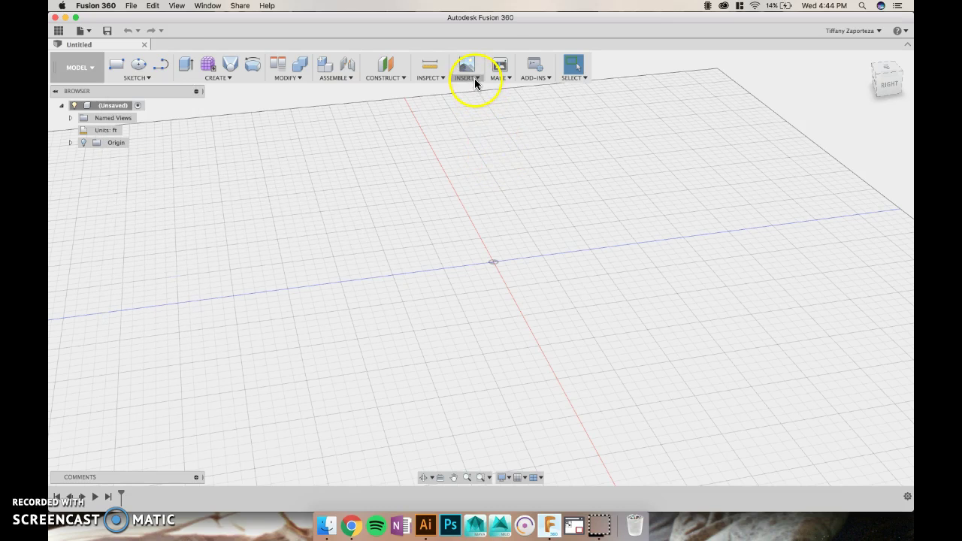
pyautogui.click(474, 78)
pyautogui.click(449, 218)
# - Switch to Illustrator and hide the inner bottle path so only the outer profile shows
pyautogui.click(425, 518)
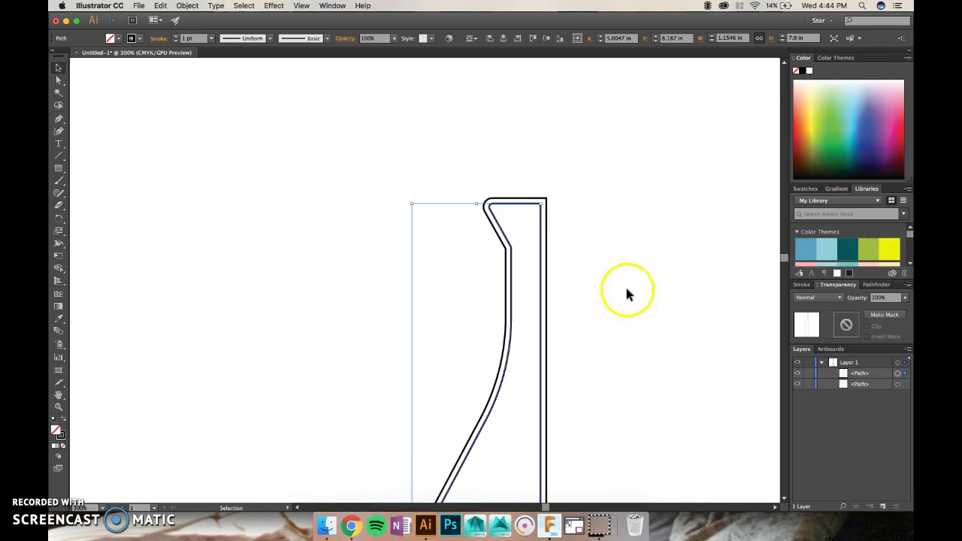
pyautogui.scroll(-5, 599, 364)
pyautogui.press('super+1')
pyautogui.moveTo(591, 361); pyautogui.dragTo(576, 211)
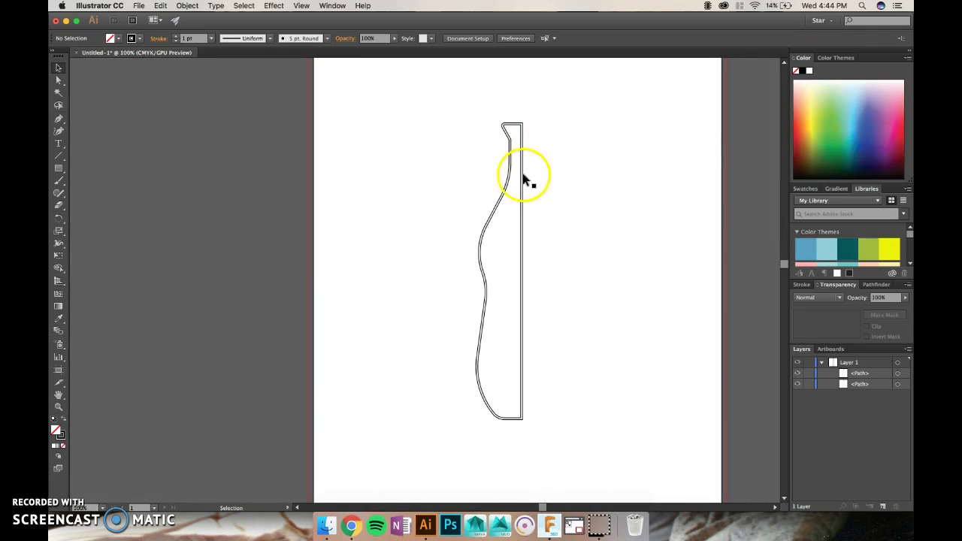
pyautogui.click(797, 373)
pyautogui.moveTo(578, 130); pyautogui.dragTo(428, 462)
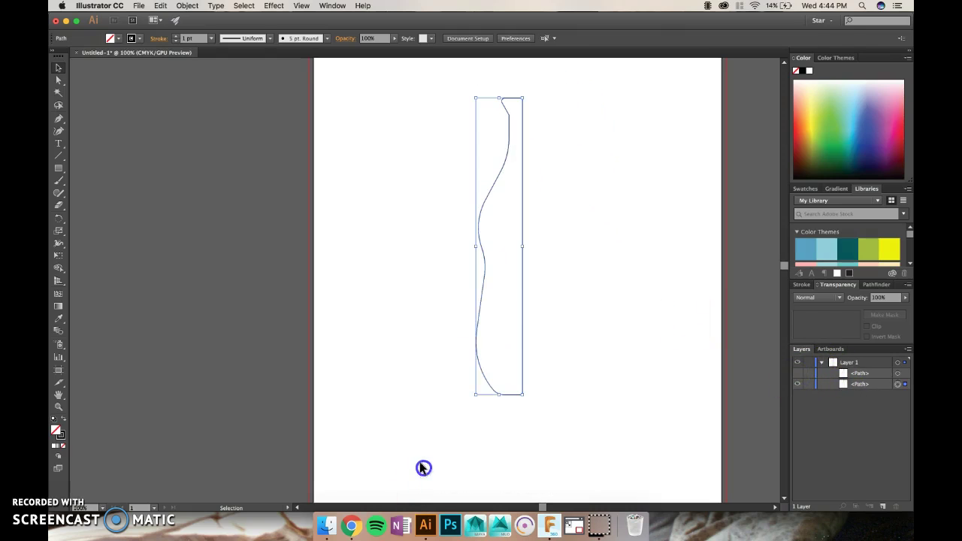
pyautogui.click(556, 291)
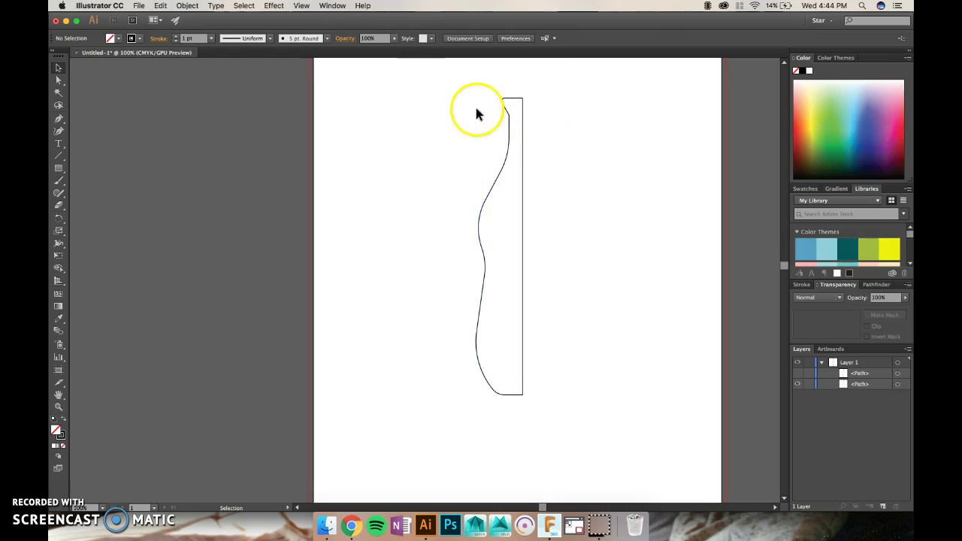
# - Preview a -0.05 in Offset Path with miter joins on the outer bottle profile, cancel it, and show the inner path again
pyautogui.click(510, 102)
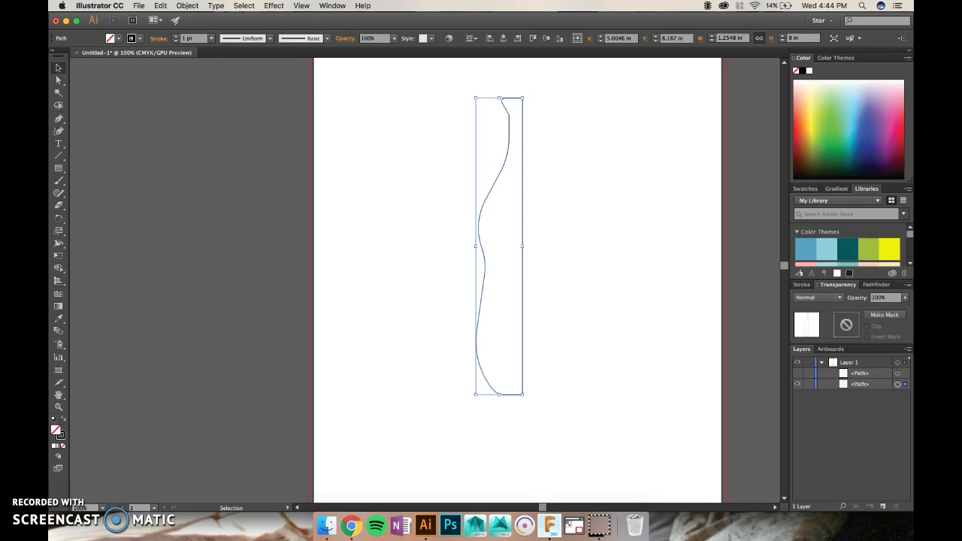
pyautogui.click(187, 5)
pyautogui.moveTo(251, 199)
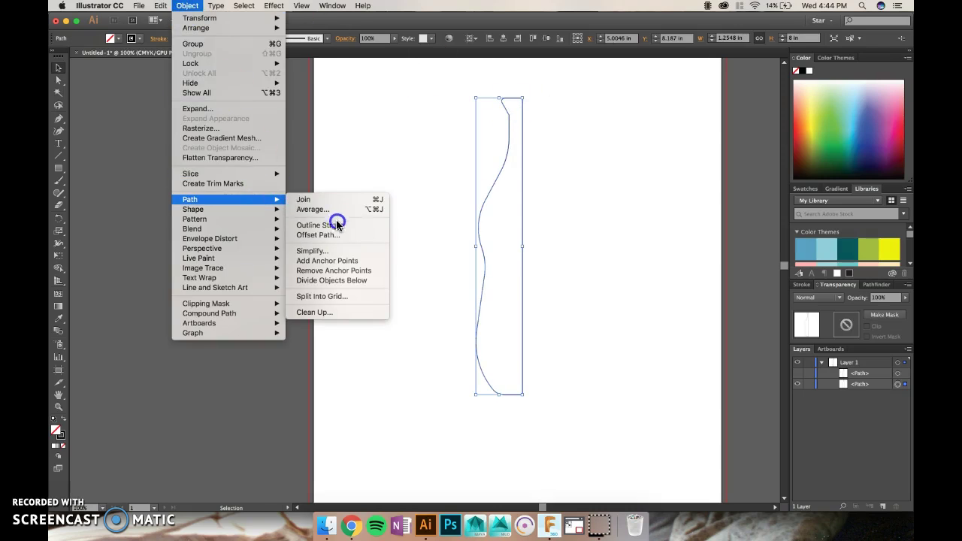
pyautogui.click(334, 238)
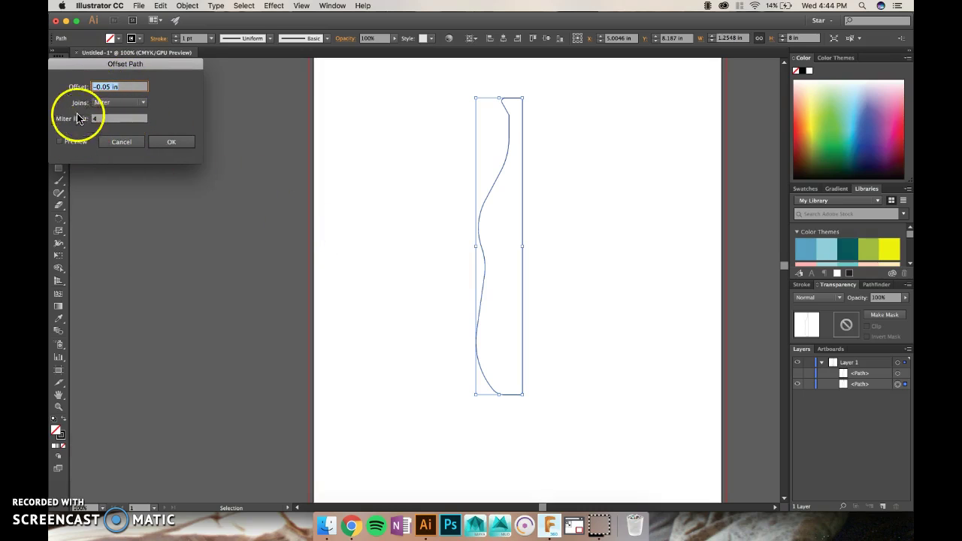
pyautogui.click(72, 143)
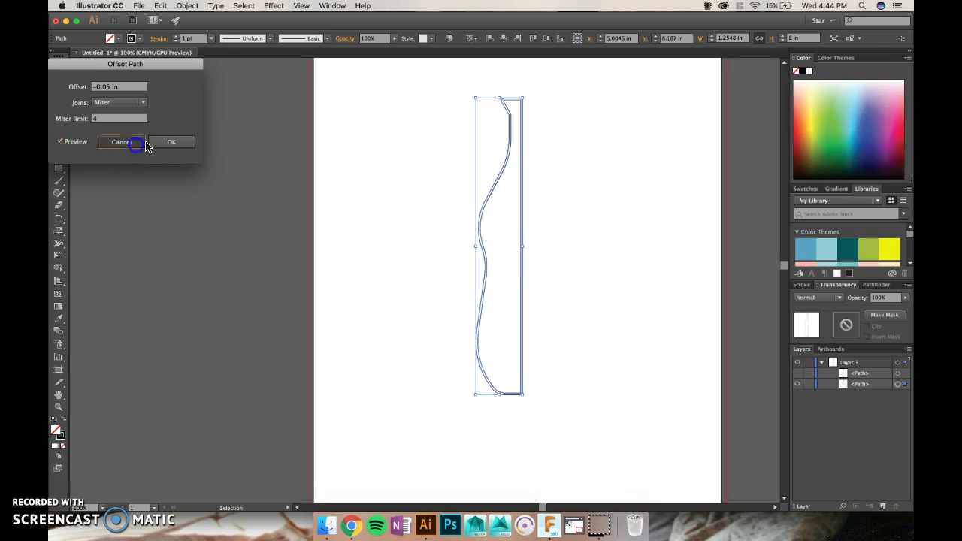
pyautogui.click(139, 143)
pyautogui.click(798, 373)
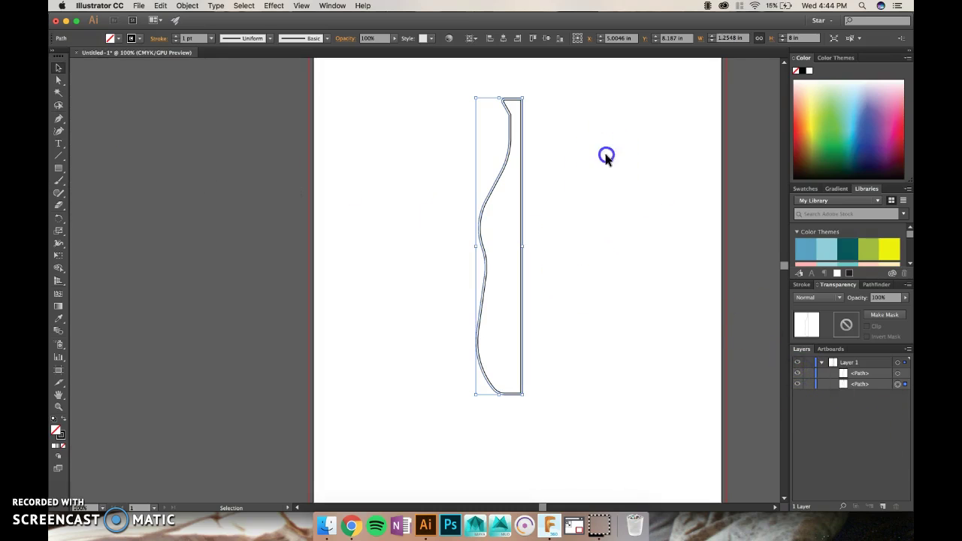
# - Try exporting the outer bottle path as an SVG asset to the Desktop, cancel the export and deselect the path
pyautogui.click(606, 155)
pyautogui.keyDown('alt'); pyautogui.scroll(10, 578, 108); pyautogui.keyUp('alt')
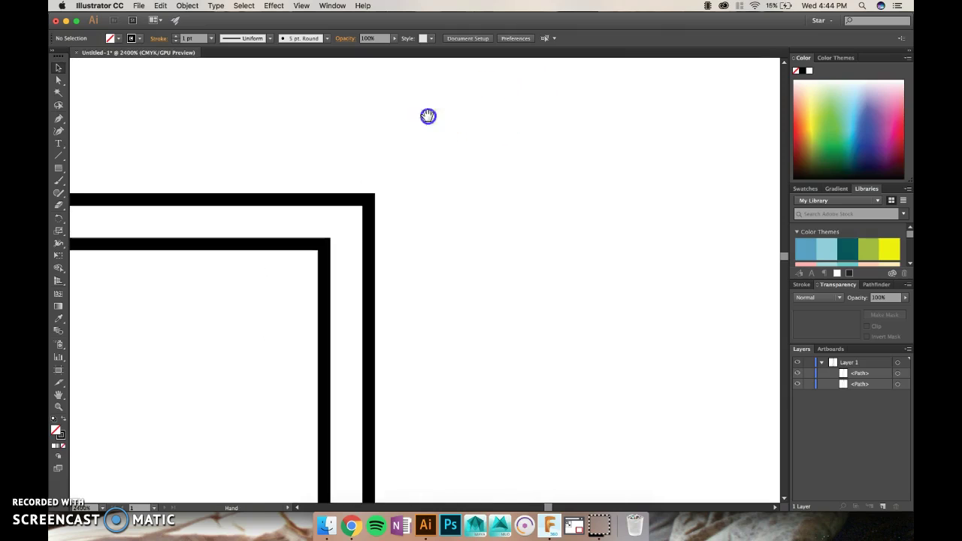
pyautogui.moveTo(427, 115); pyautogui.dragTo(678, 81)
pyautogui.moveTo(314, 122); pyautogui.dragTo(205, 359)
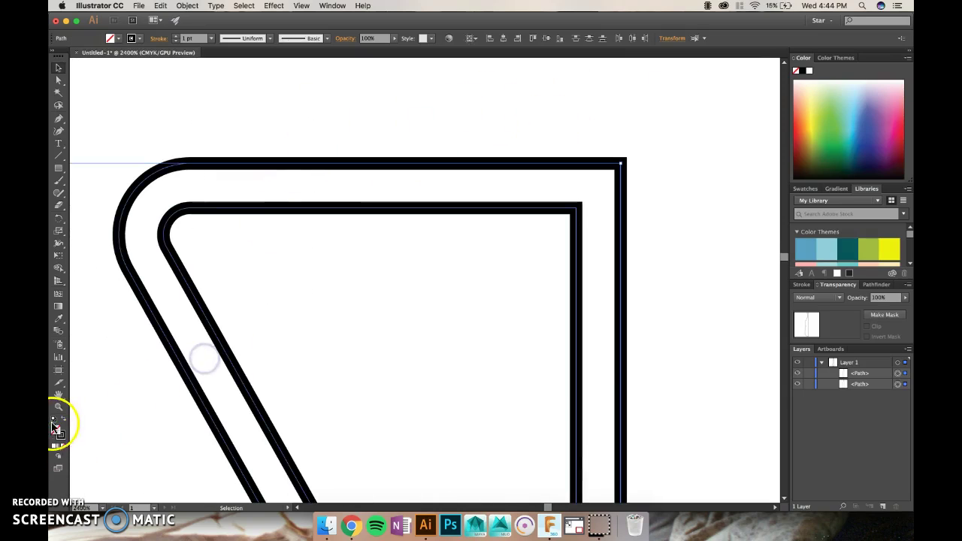
pyautogui.click(289, 124)
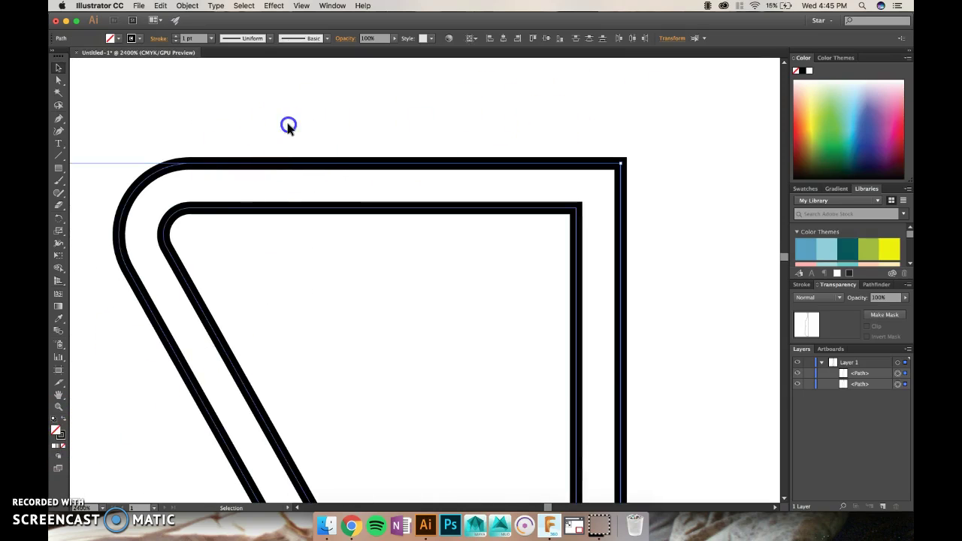
pyautogui.rightClick(315, 161)
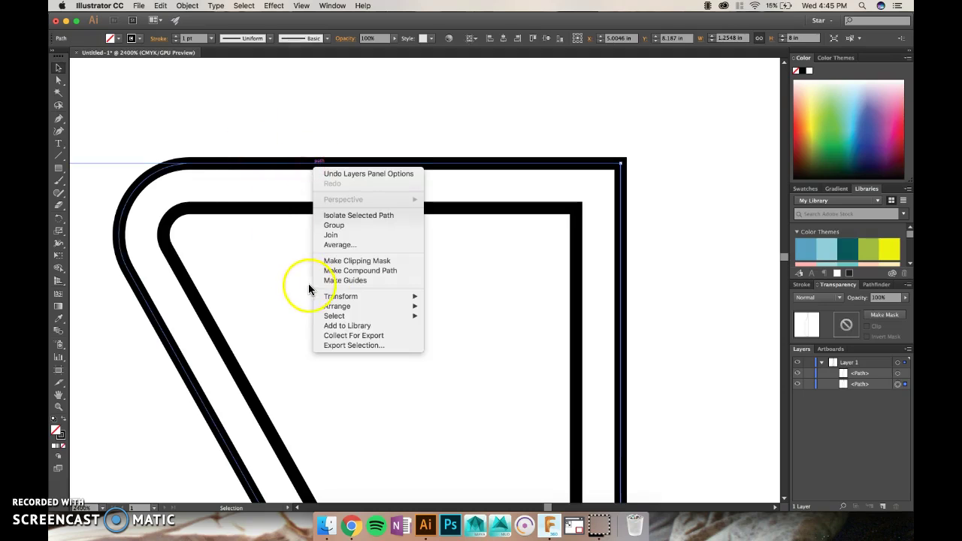
pyautogui.click(365, 345)
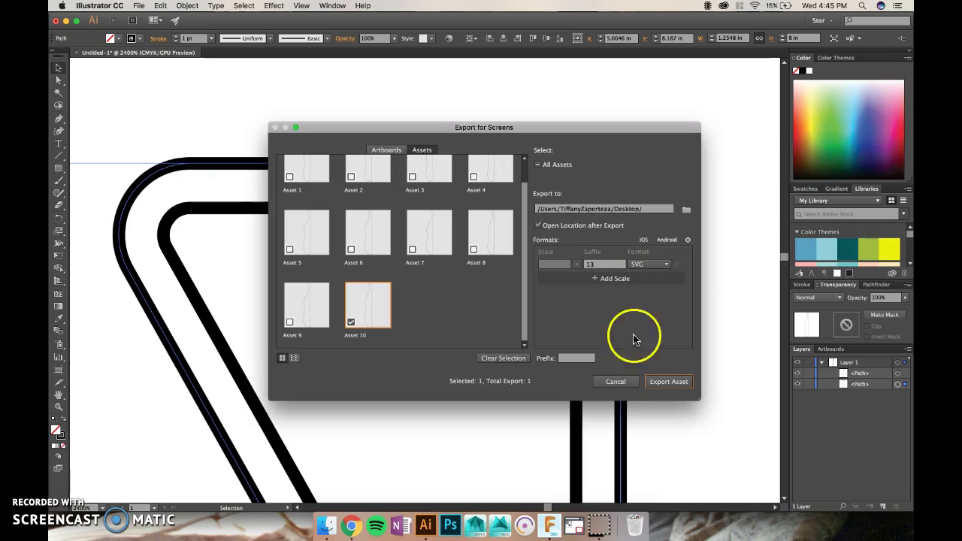
pyautogui.click(617, 381)
pyautogui.click(362, 140)
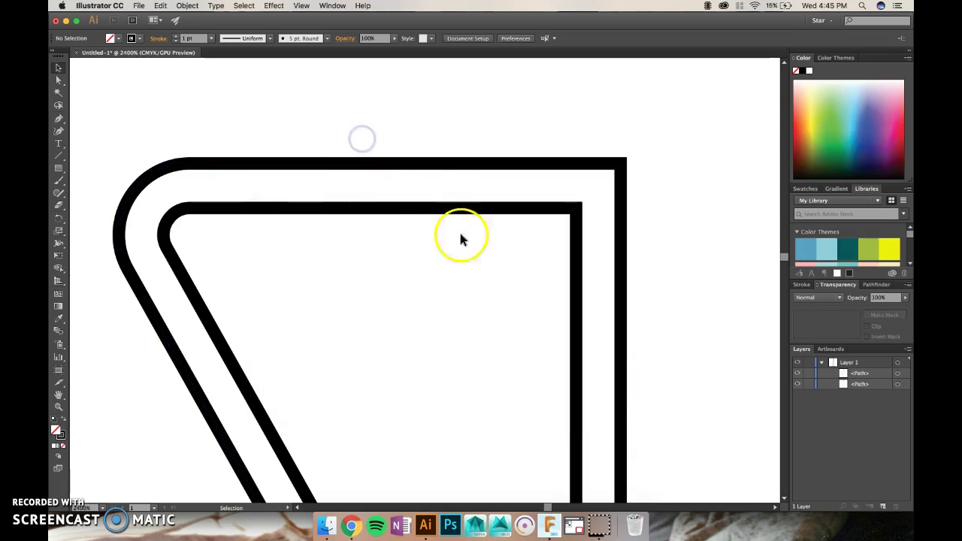
# - Switch to Fusion 360, start Insert SVG and select the vertical origin plane that faces the Right view
pyautogui.click(549, 521)
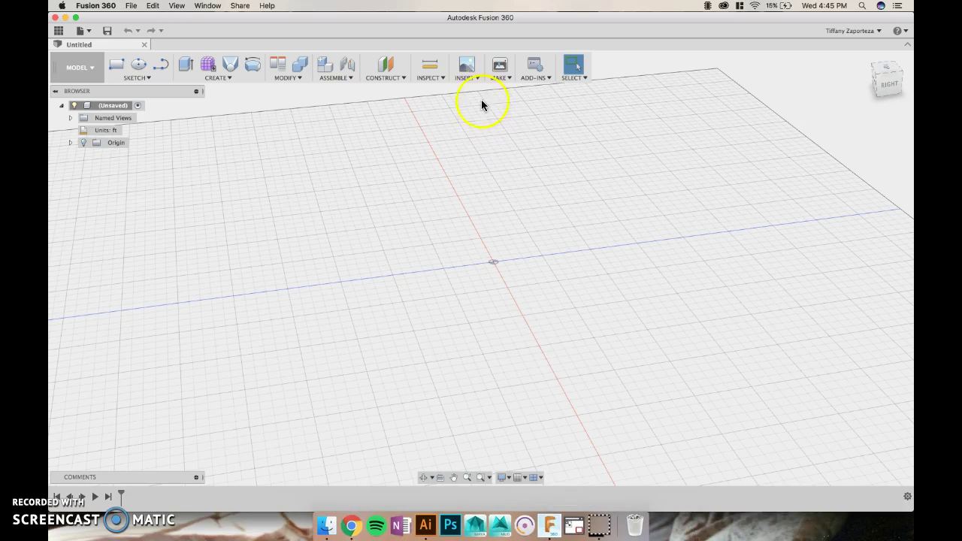
pyautogui.click(469, 76)
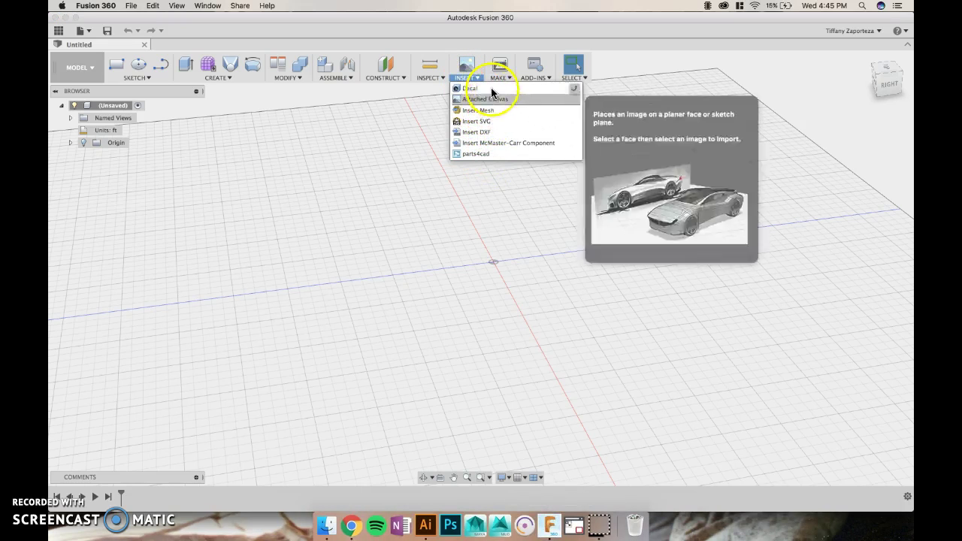
pyautogui.click(489, 122)
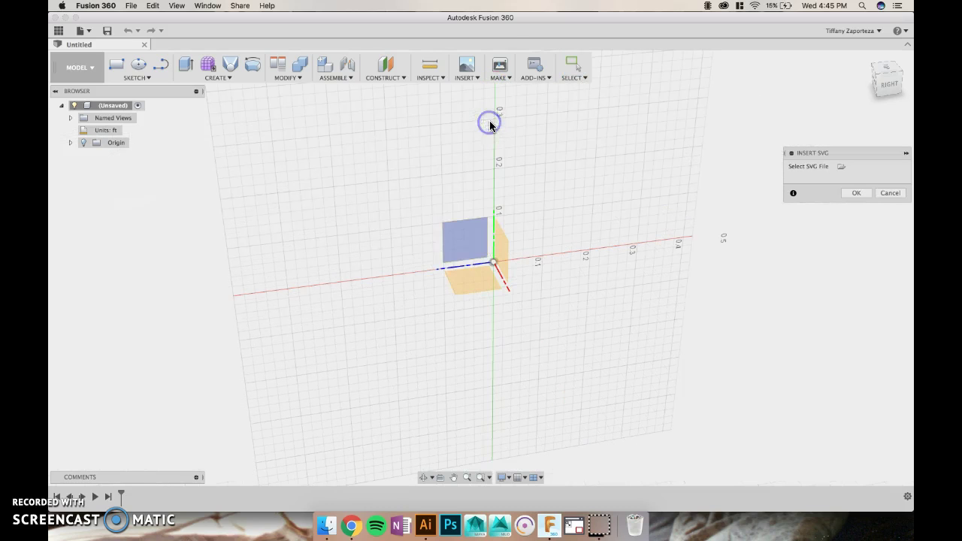
pyautogui.click(440, 240)
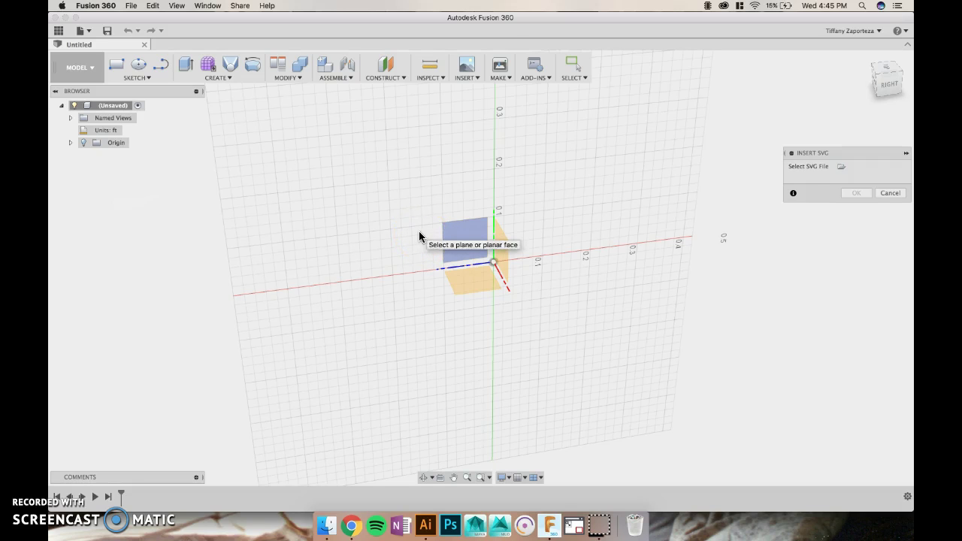
pyautogui.click(468, 273)
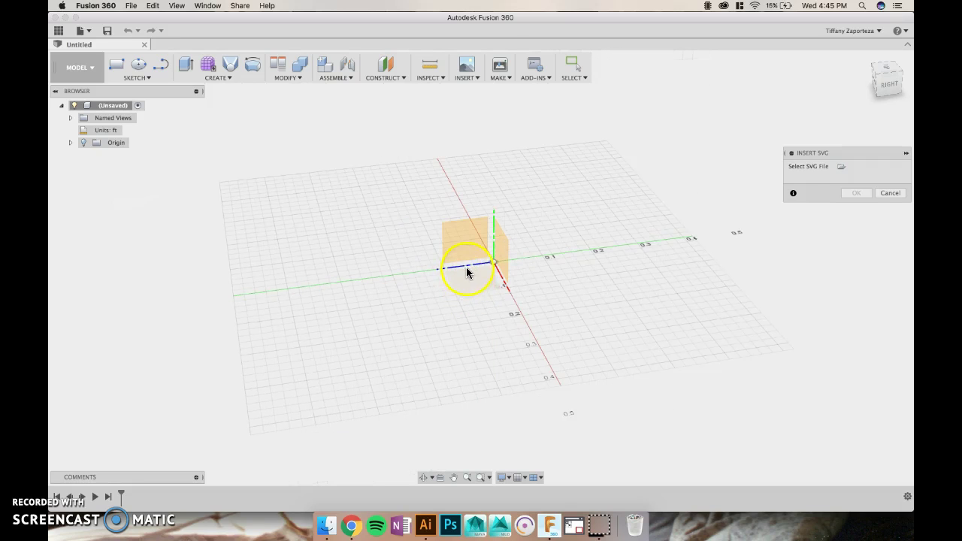
pyautogui.click(467, 272)
# - Insert Asset 613.svg from the Desktop onto the plane with zero X and Y distance and a scale of 1.00
pyautogui.click(842, 167)
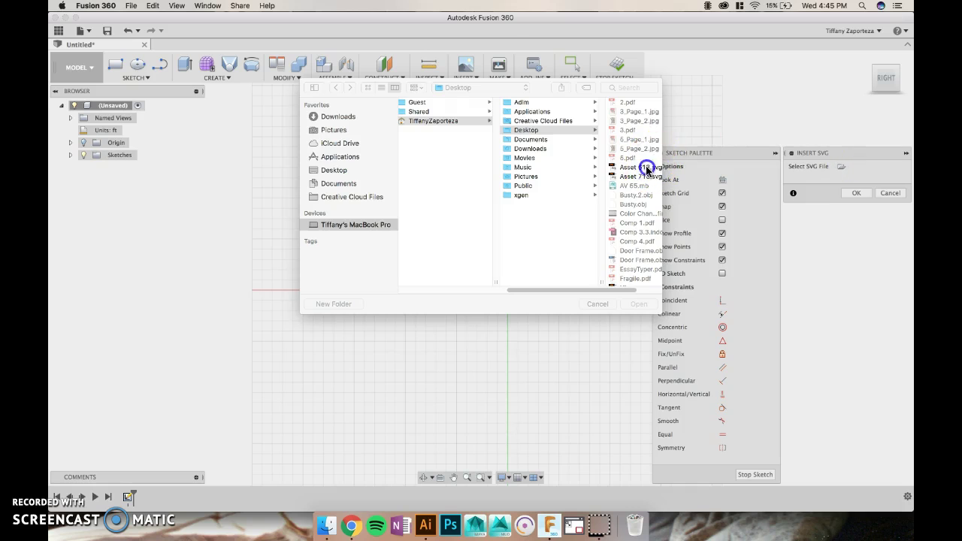
pyautogui.click(640, 167)
pyautogui.click(638, 303)
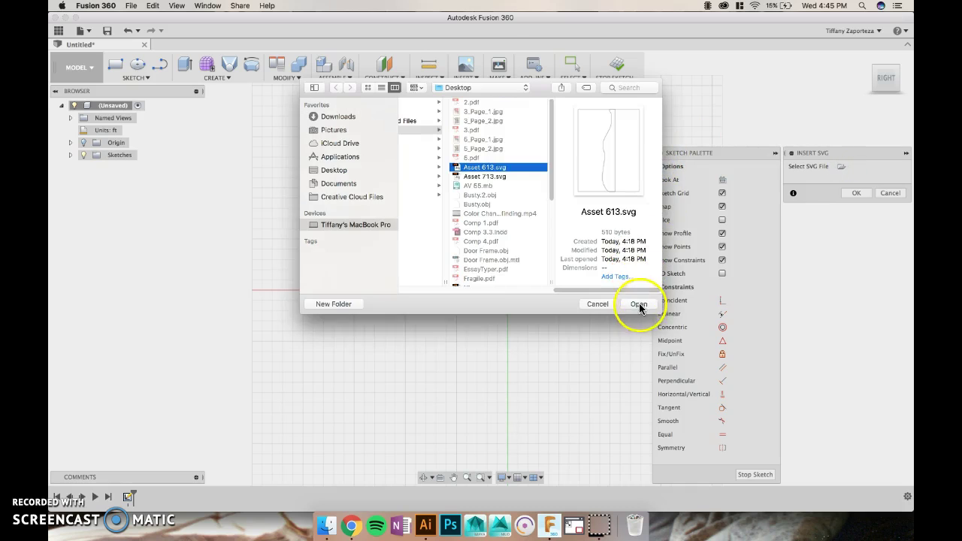
pyautogui.click(857, 246)
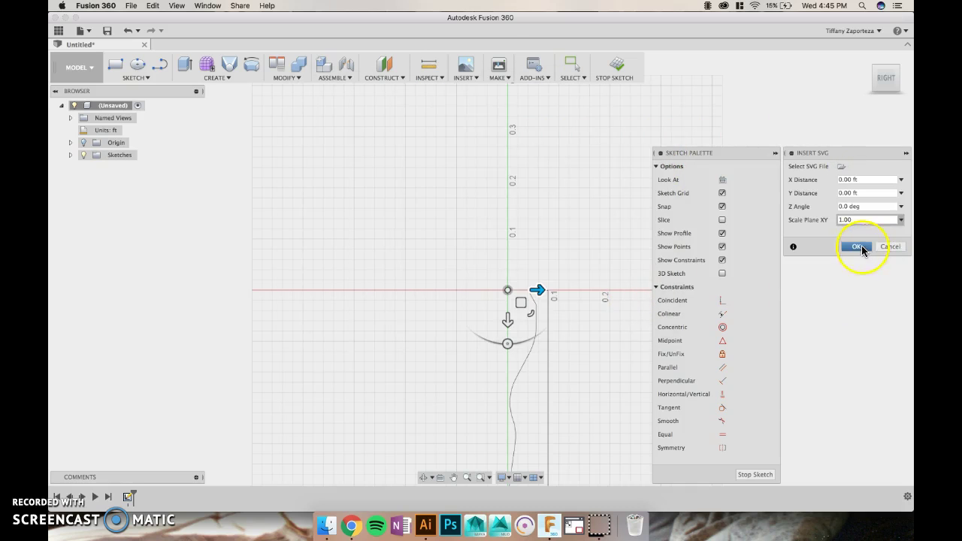
pyautogui.click(532, 188)
# - Revolve the bottle profile 360 degrees around its straight vertical edge as a new body
pyautogui.moveTo(639, 326); pyautogui.dragTo(563, 178, button='middle')
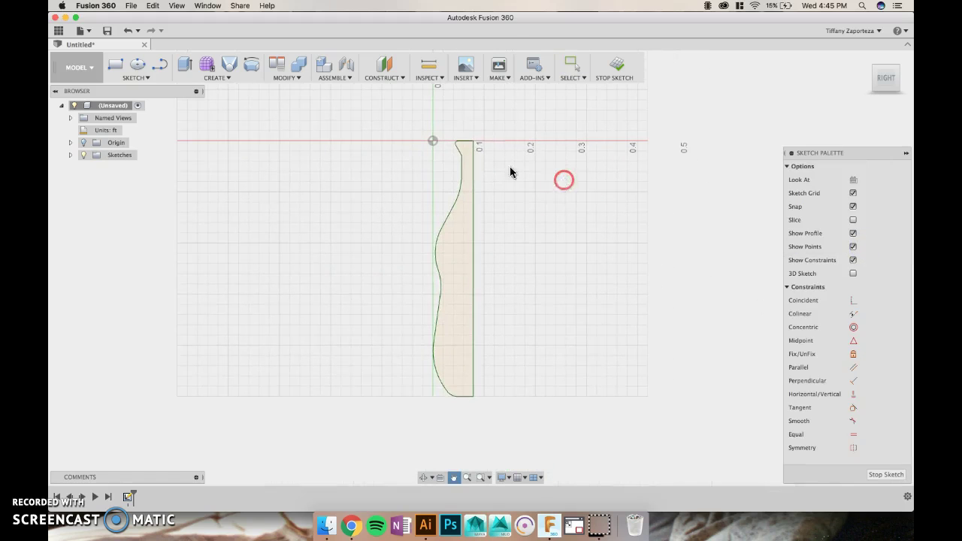
pyautogui.click(229, 81)
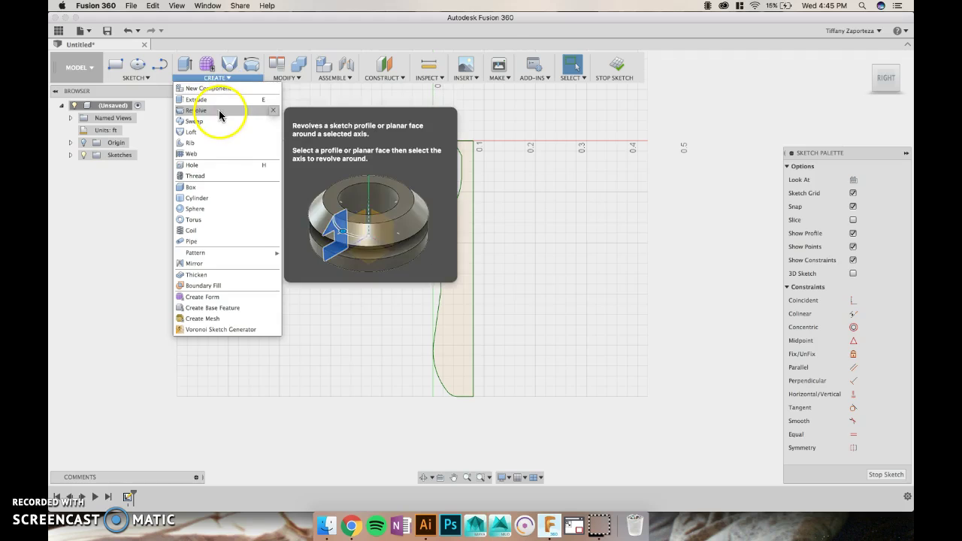
pyautogui.click(249, 69)
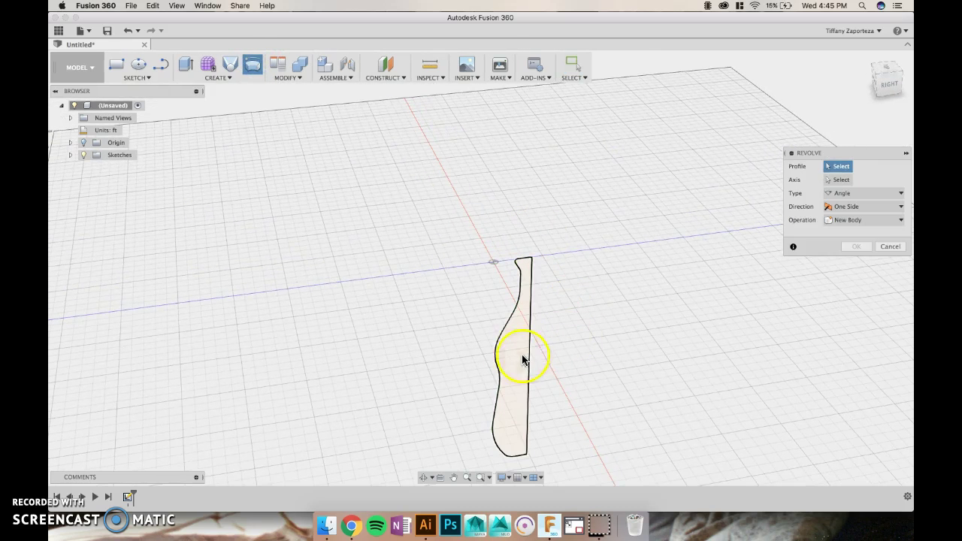
pyautogui.click(513, 356)
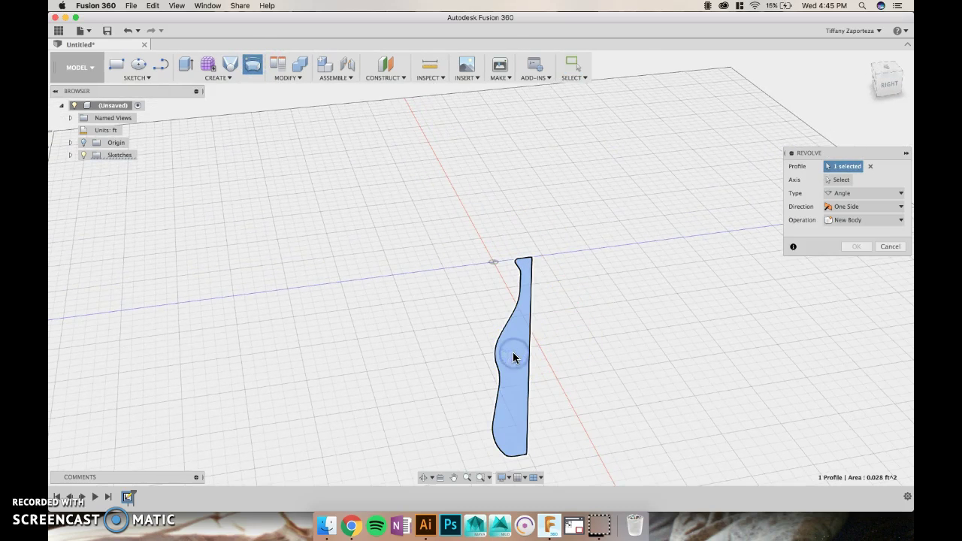
pyautogui.click(838, 180)
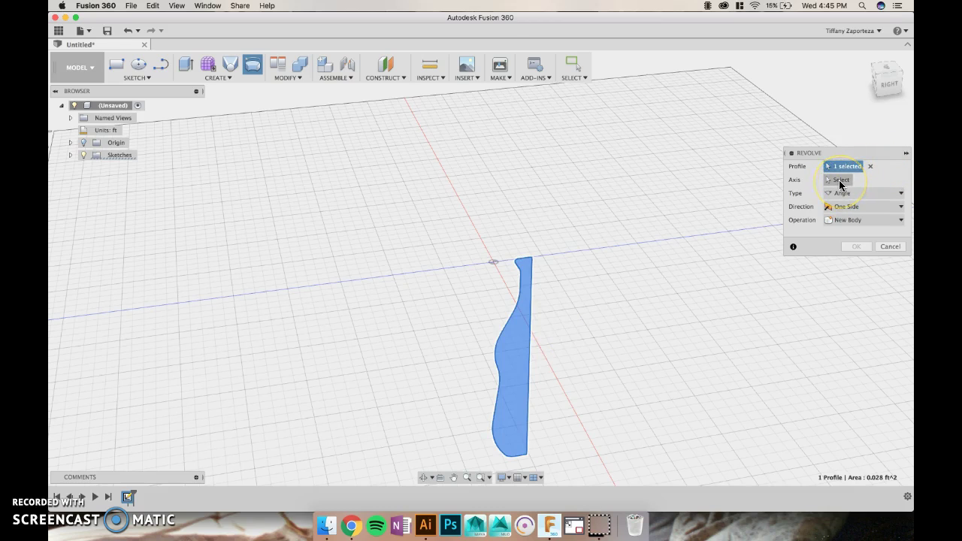
pyautogui.click(531, 308)
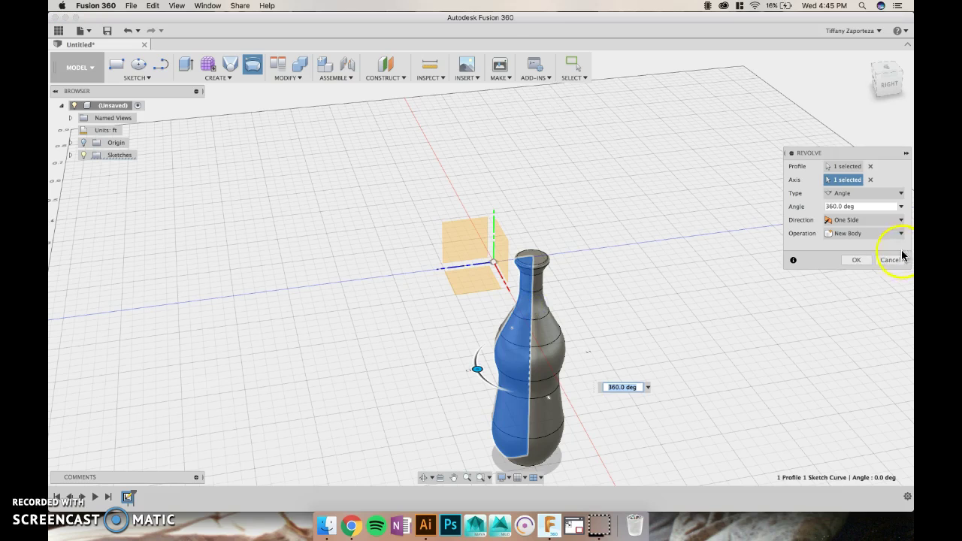
pyautogui.click(865, 260)
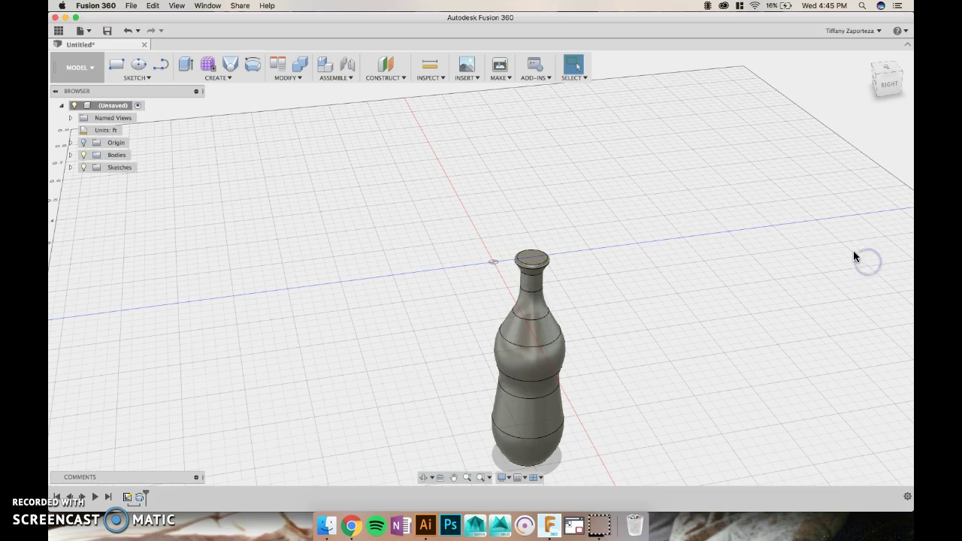
# - Lower the opacity of the revolved bottle body, Body1, and clear the selection
pyautogui.click(71, 155)
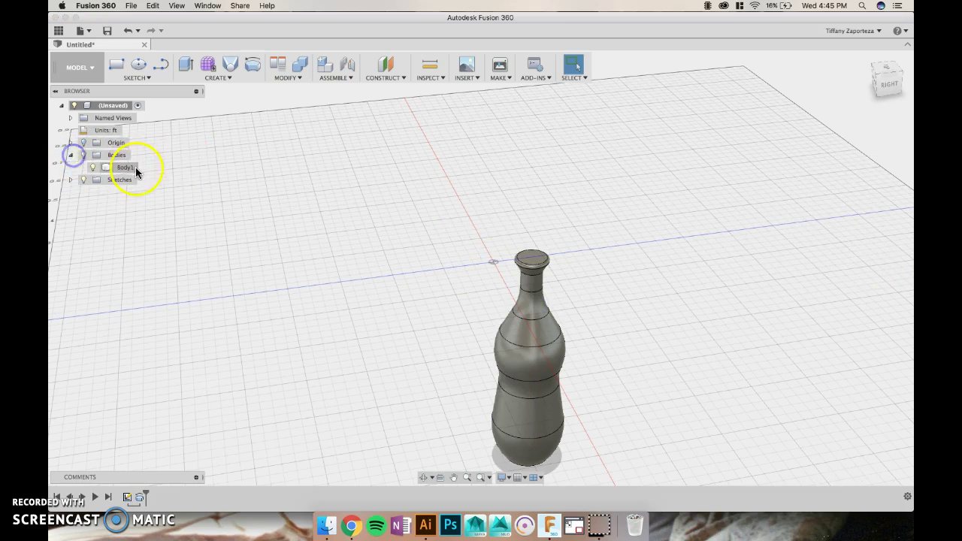
pyautogui.click(127, 167)
pyautogui.rightClick(128, 170)
pyautogui.moveTo(209, 309)
pyautogui.click(271, 338)
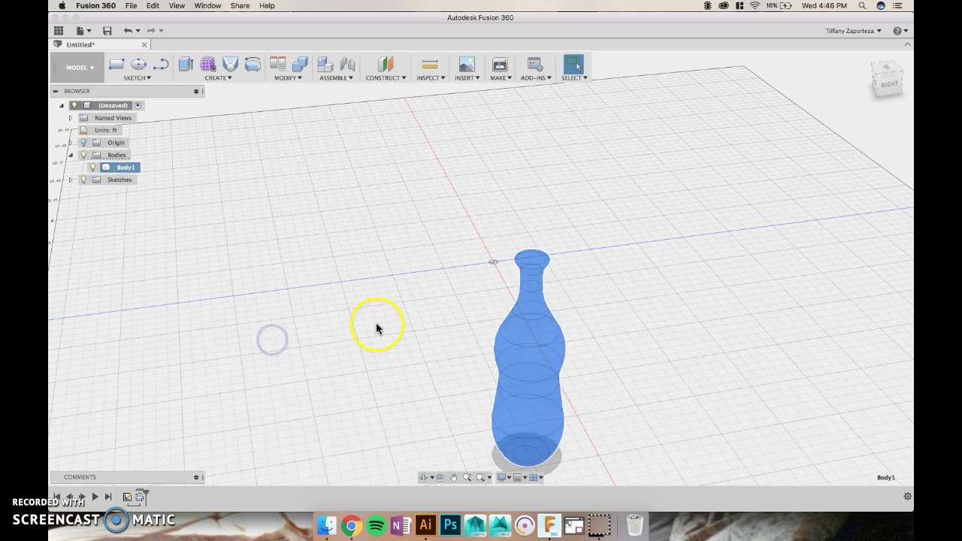
pyautogui.click(375, 322)
pyautogui.keyDown('shift'); pyautogui.moveTo(414, 321); pyautogui.dragTo(361, 210, button='middle'); pyautogui.keyUp('shift')
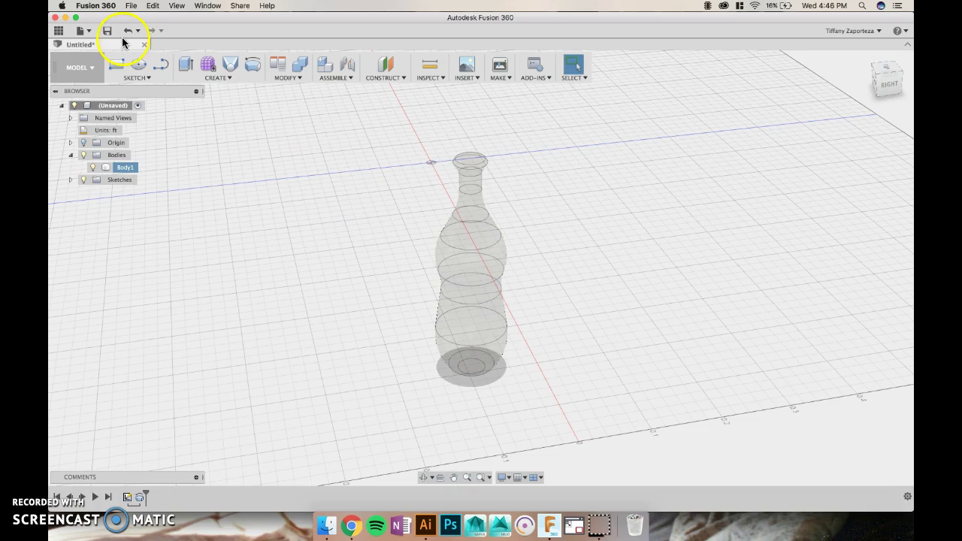
# - Insert Asset 713.svg from the Desktop onto the vertical origin plane facing the Right view, at a scale of 1.00
pyautogui.click(473, 79)
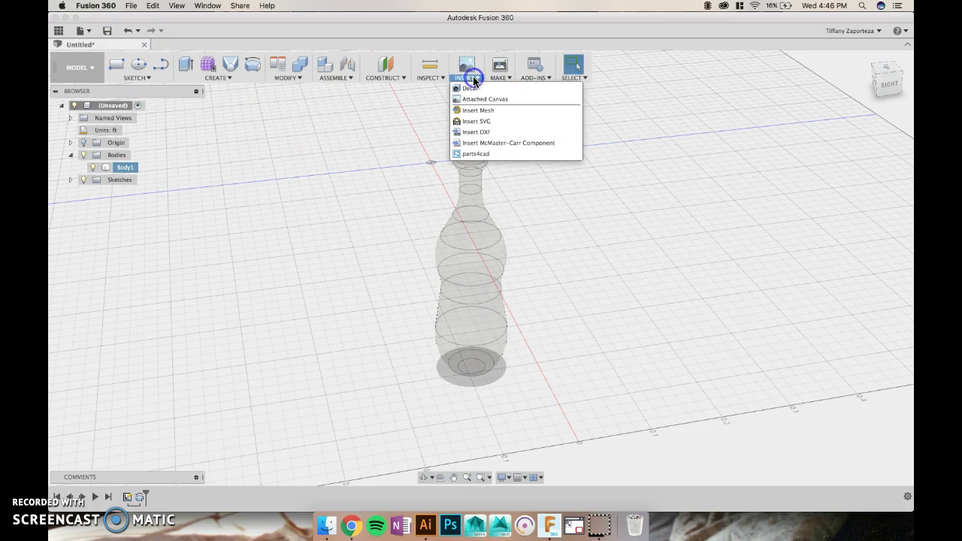
pyautogui.click(492, 121)
pyautogui.click(390, 142)
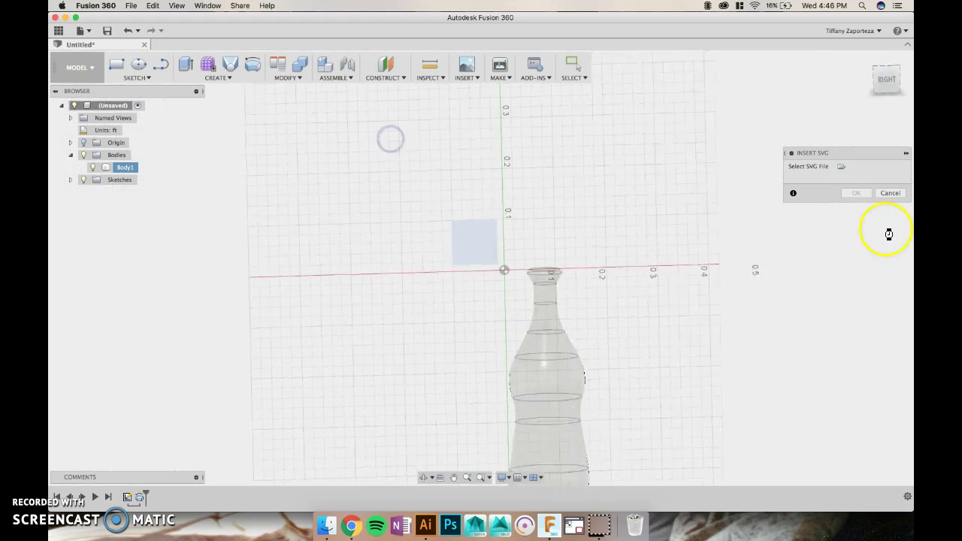
pyautogui.click(842, 166)
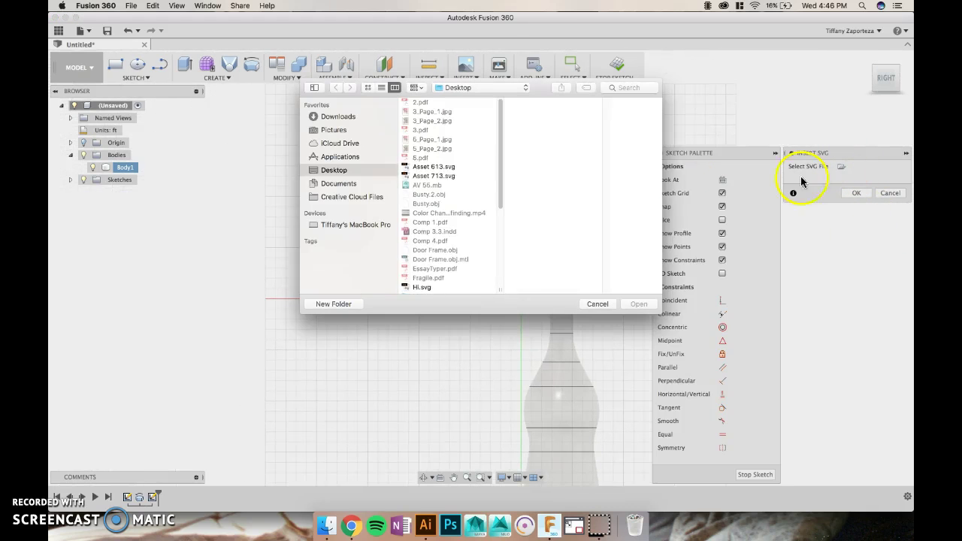
pyautogui.click(434, 175)
pyautogui.click(638, 303)
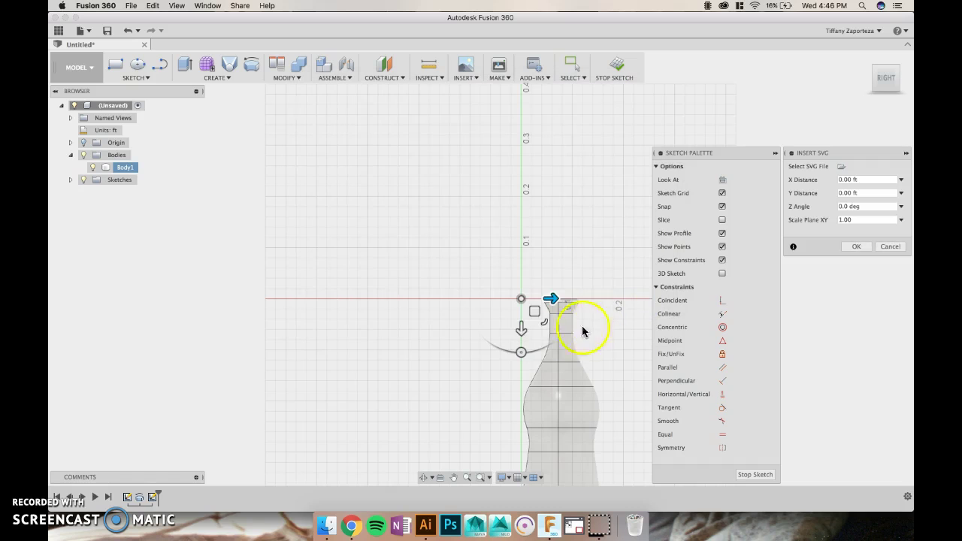
pyautogui.moveTo(612, 326); pyautogui.dragTo(562, 194, button='middle')
pyautogui.moveTo(499, 162); pyautogui.dragTo(501, 160)
pyautogui.click(856, 246)
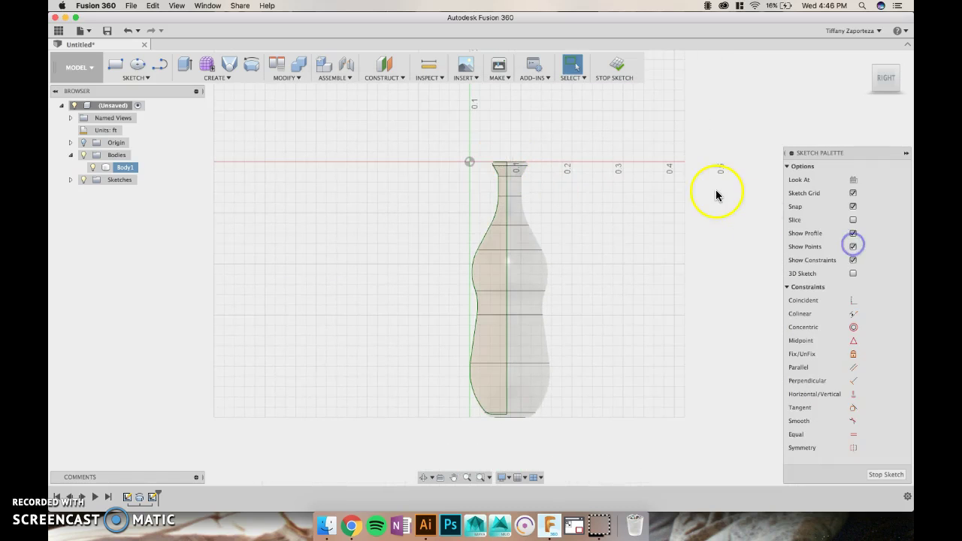
# - Hide Body1 and revolve the inner bottle profile 360 degrees around its straight vertical edge as a new body
pyautogui.click(96, 168)
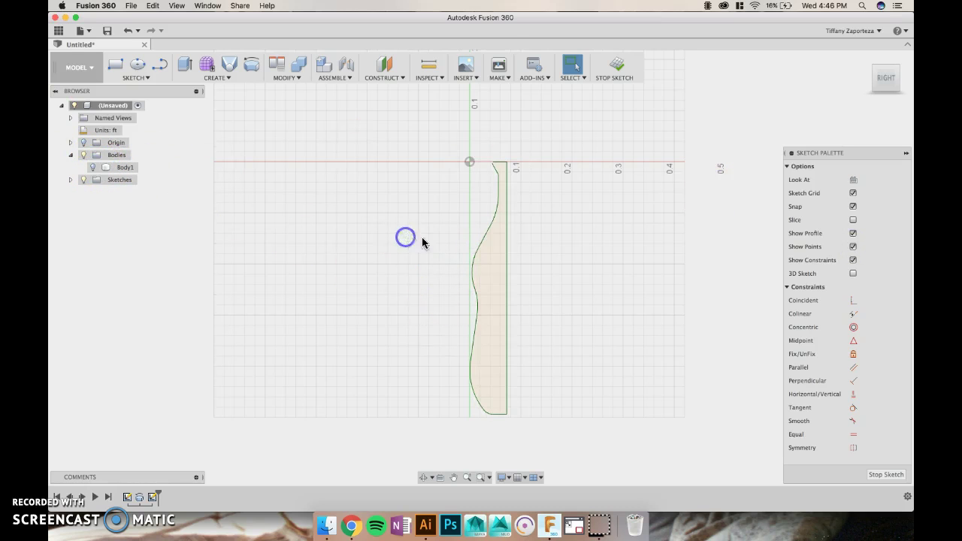
pyautogui.click(254, 66)
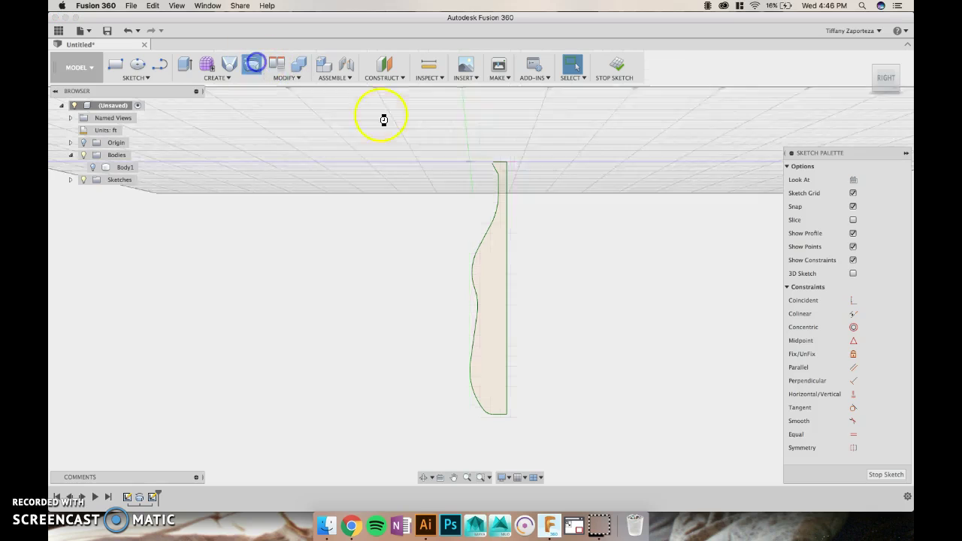
pyautogui.click(458, 254)
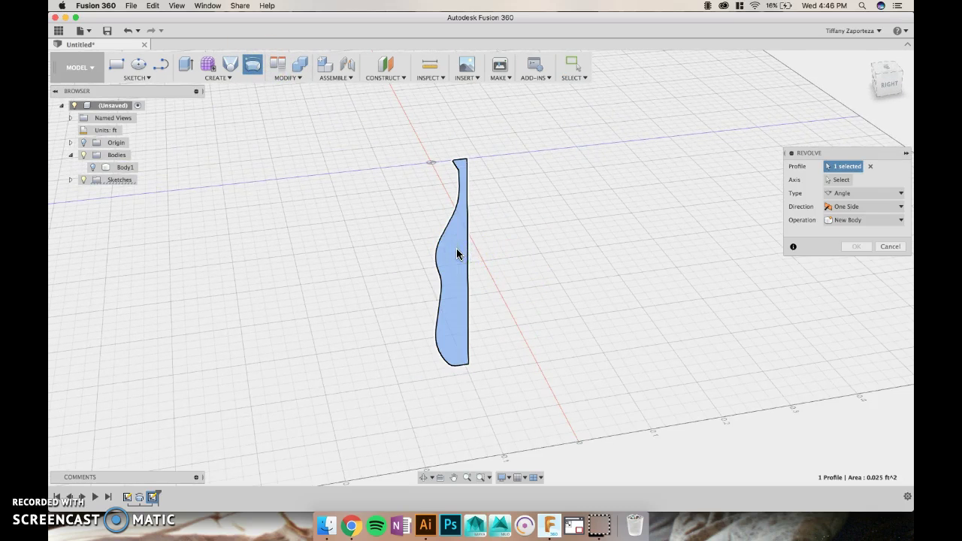
pyautogui.click(839, 179)
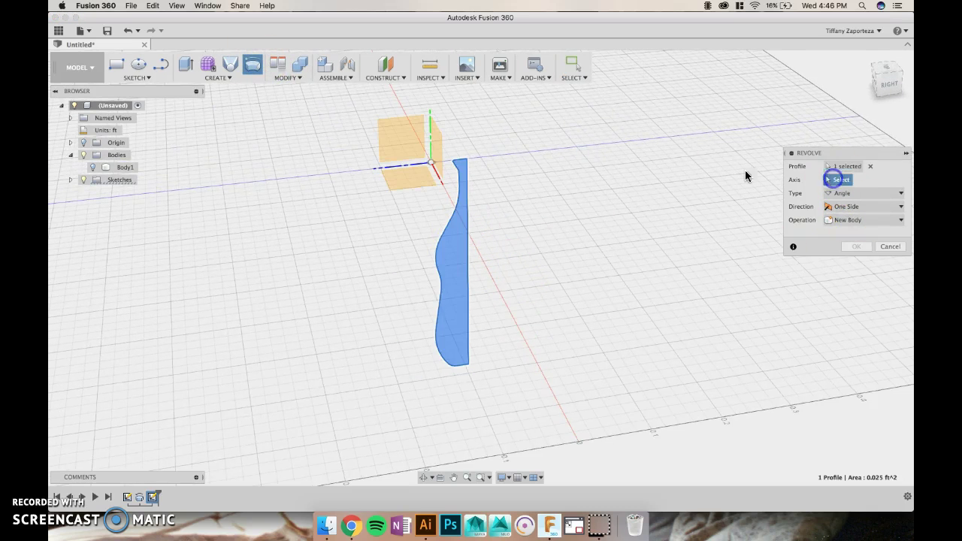
pyautogui.click(467, 197)
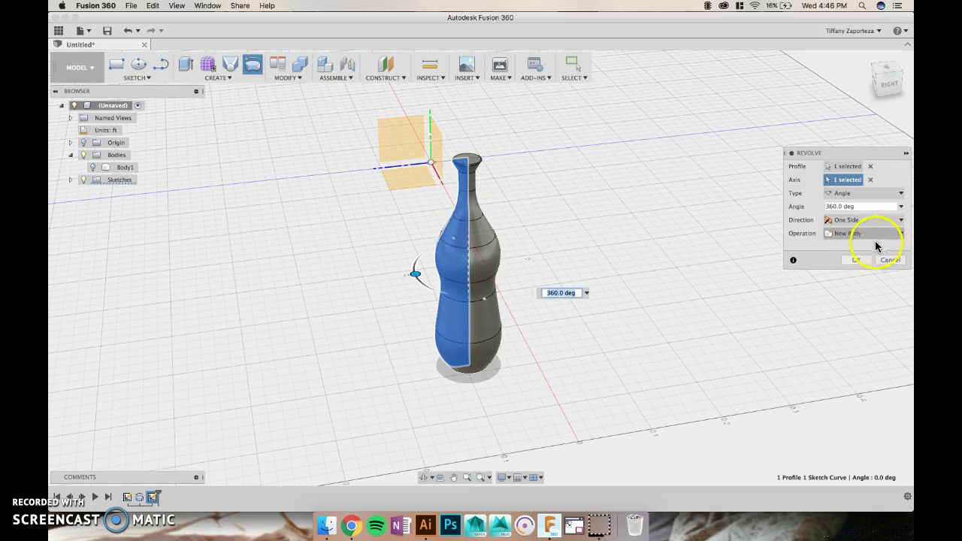
pyautogui.click(858, 260)
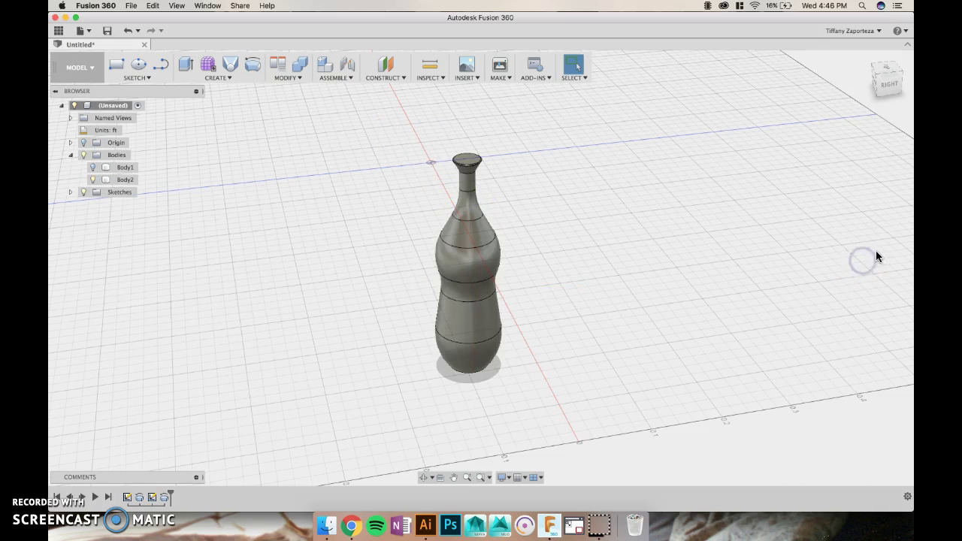
# - Show Body1 again and examine how the inner bottle sits inside the transparent outer one
pyautogui.click(94, 166)
pyautogui.click(333, 224)
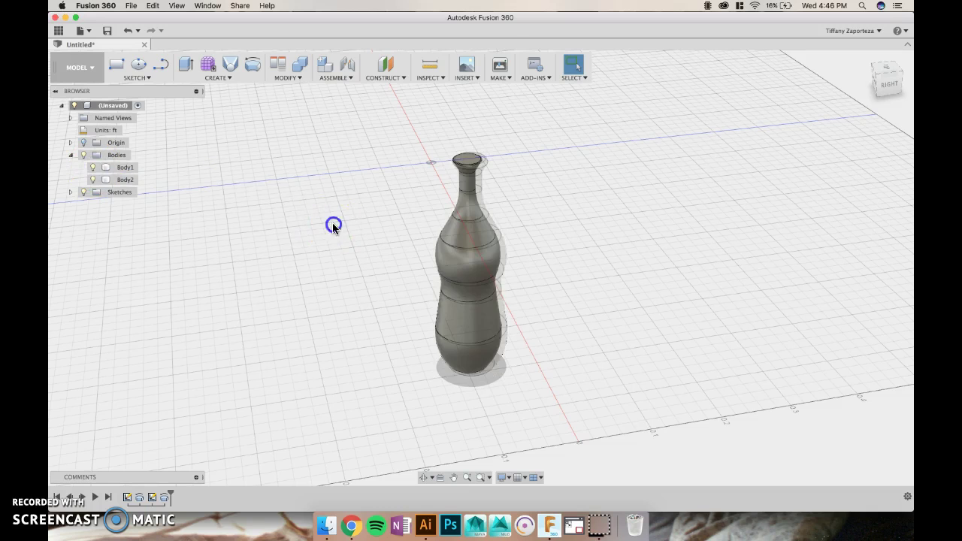
pyautogui.moveTo(369, 225)
pyautogui.keyDown('shift'); pyautogui.mouseDown(button='middle')
pyautogui.moveTo(356, 200)
pyautogui.moveTo(356, 234)
pyautogui.mouseUp(button='middle'); pyautogui.keyUp('shift')
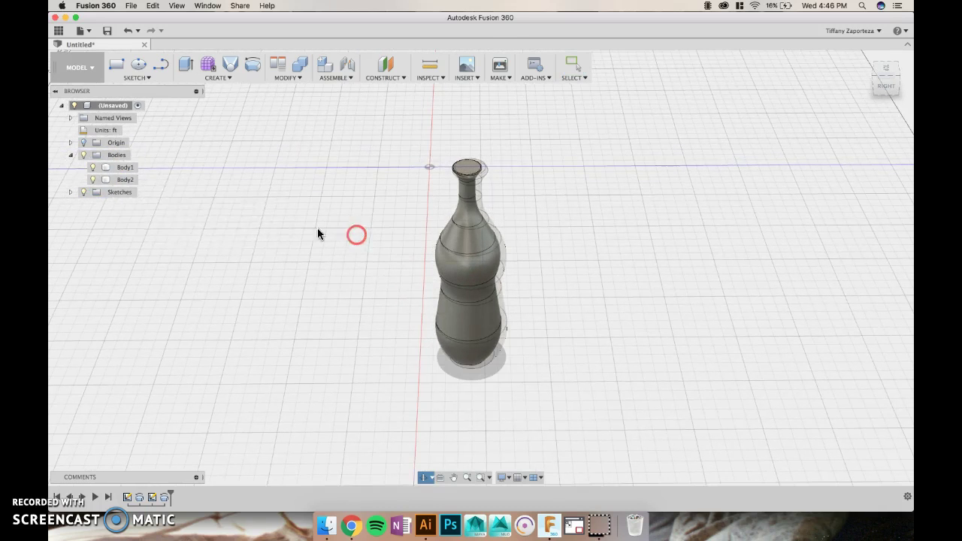
# - Hide both bottle bodies, Body1 and Body2
pyautogui.click(93, 167)
pyautogui.click(92, 181)
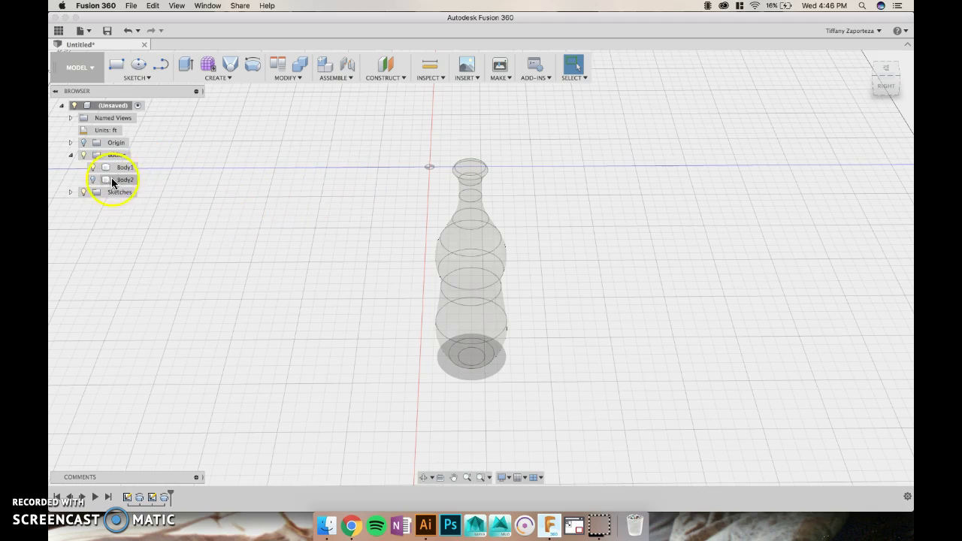
pyautogui.click(94, 167)
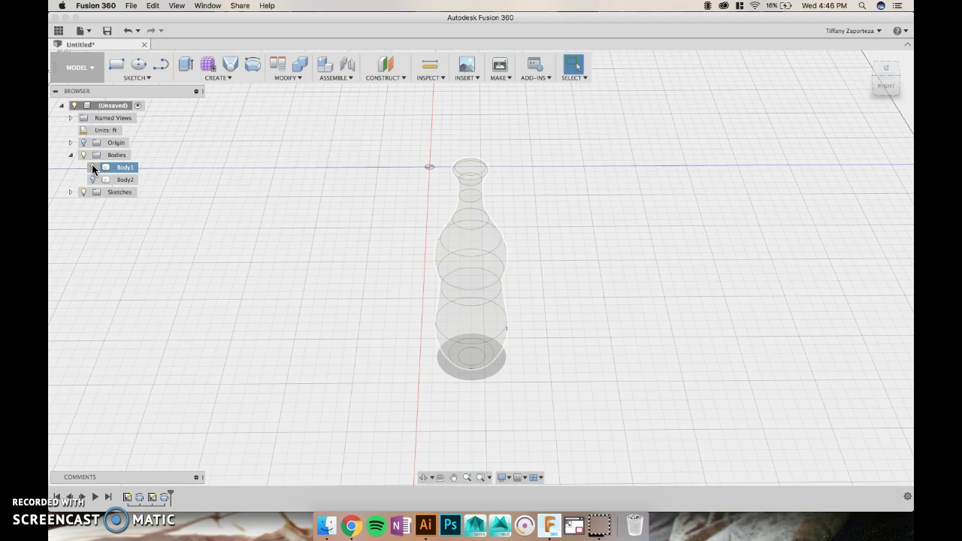
pyautogui.click(93, 168)
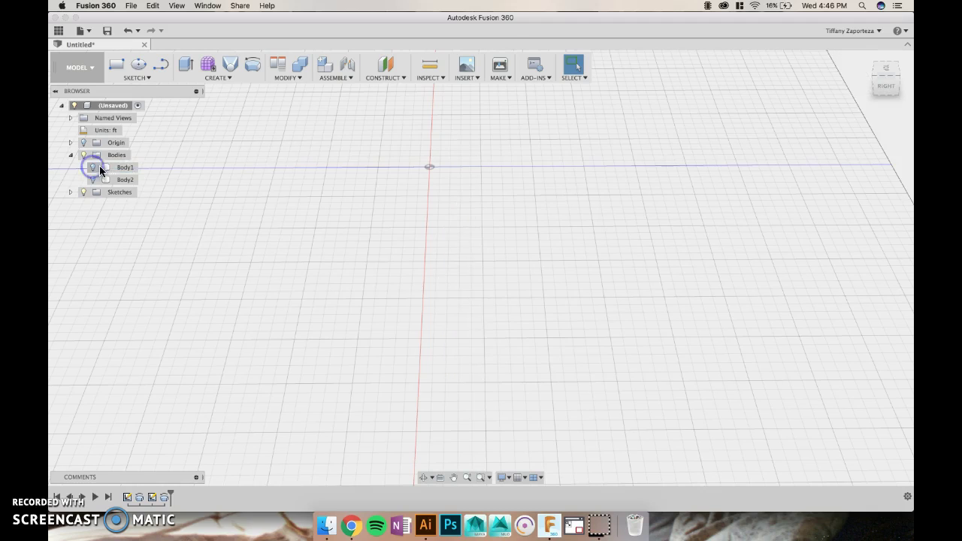
# - Insert Asset 613.svg again onto the plane facing the Right view, with zero X and Y distance and scale 1.00
pyautogui.click(473, 75)
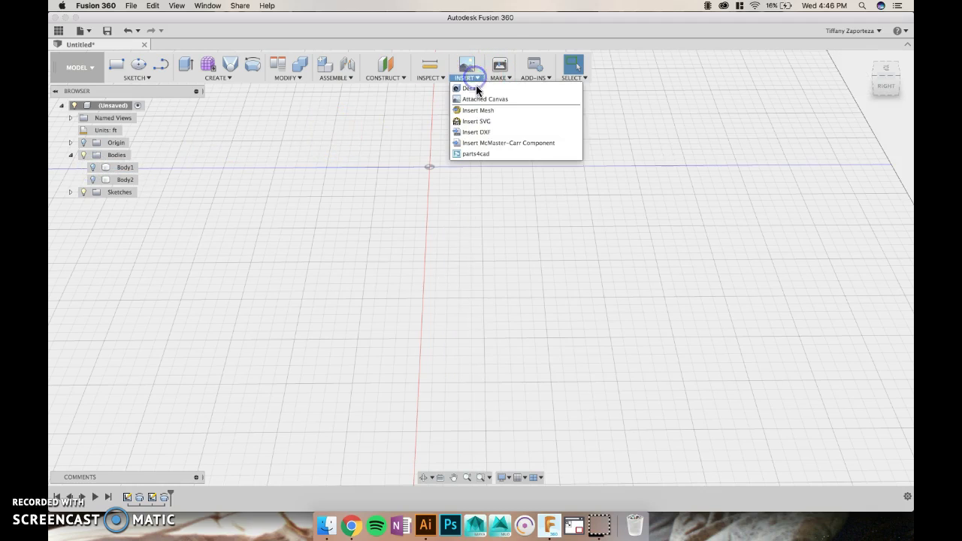
pyautogui.click(487, 124)
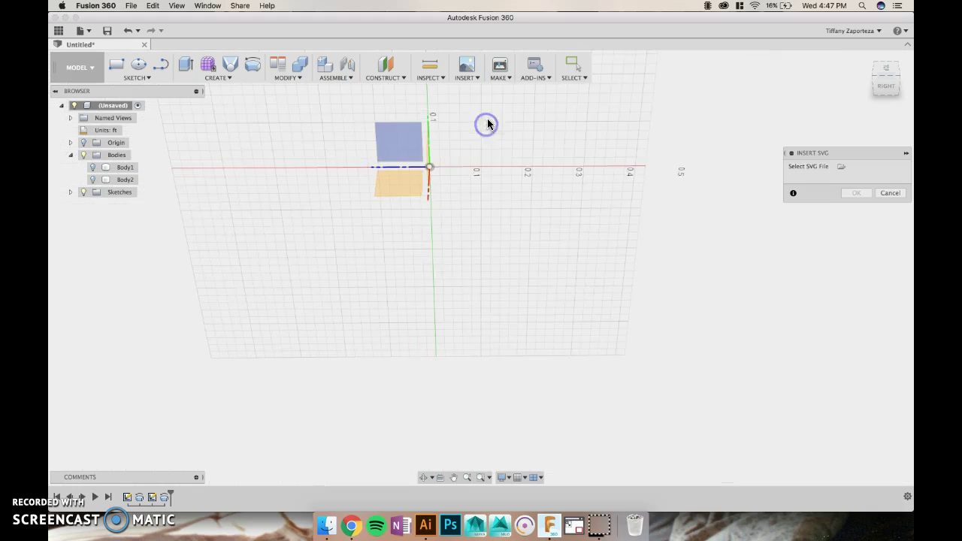
pyautogui.click(396, 137)
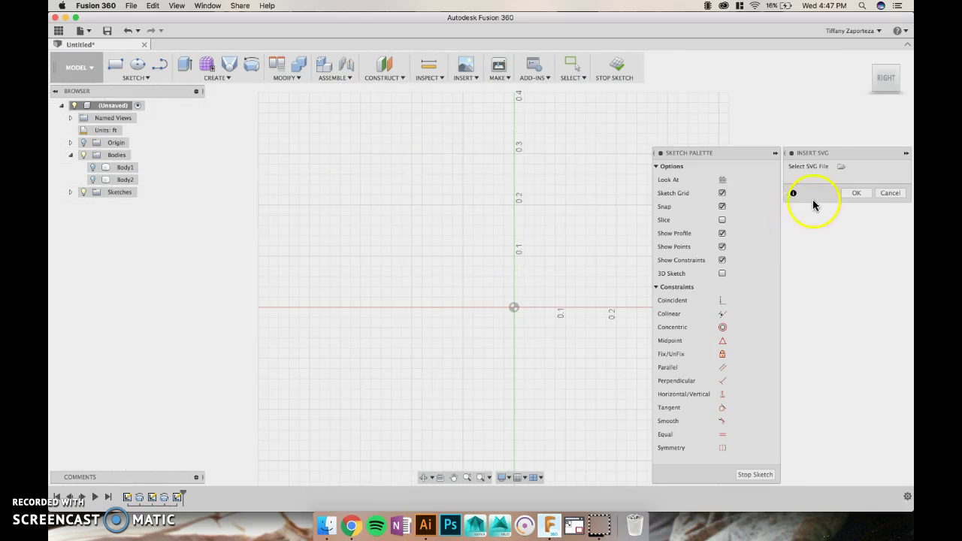
pyautogui.click(840, 169)
pyautogui.click(449, 167)
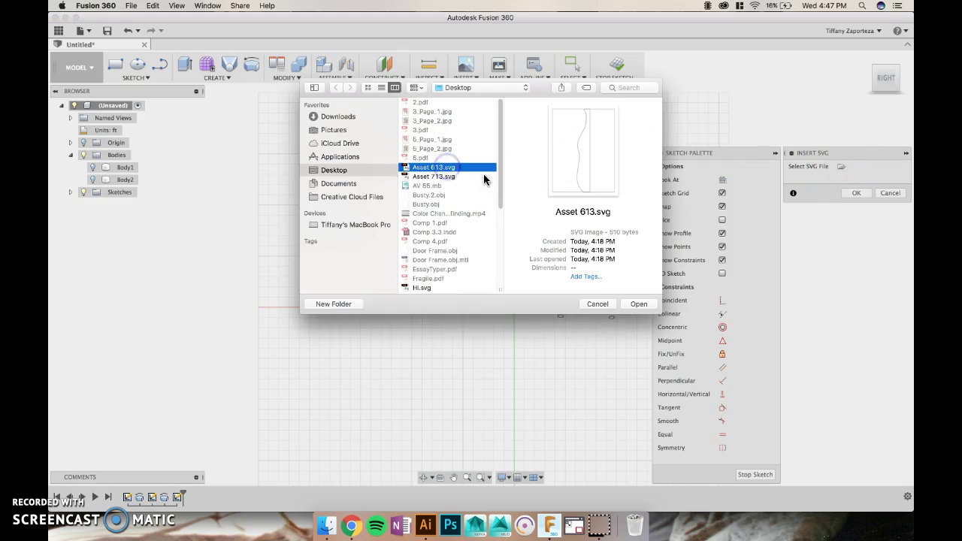
pyautogui.click(638, 304)
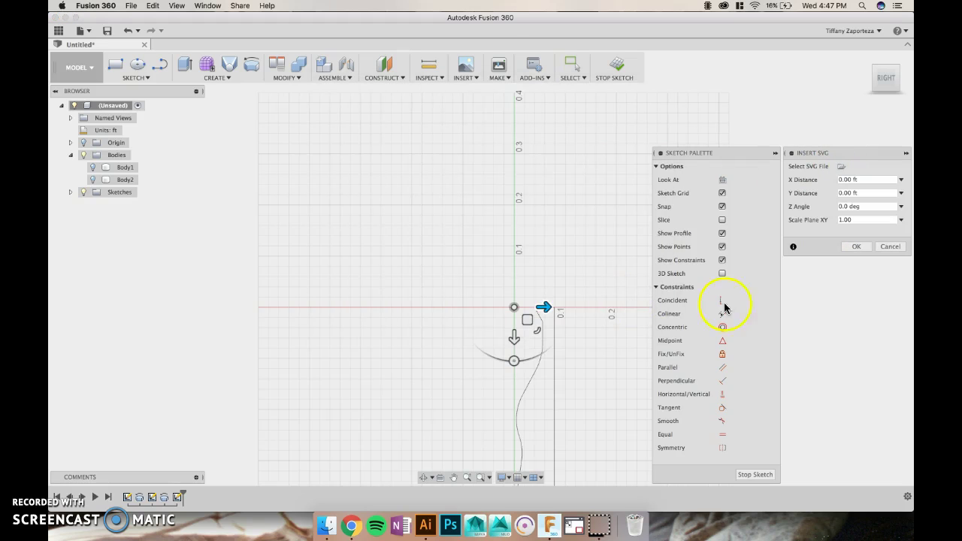
pyautogui.click(853, 246)
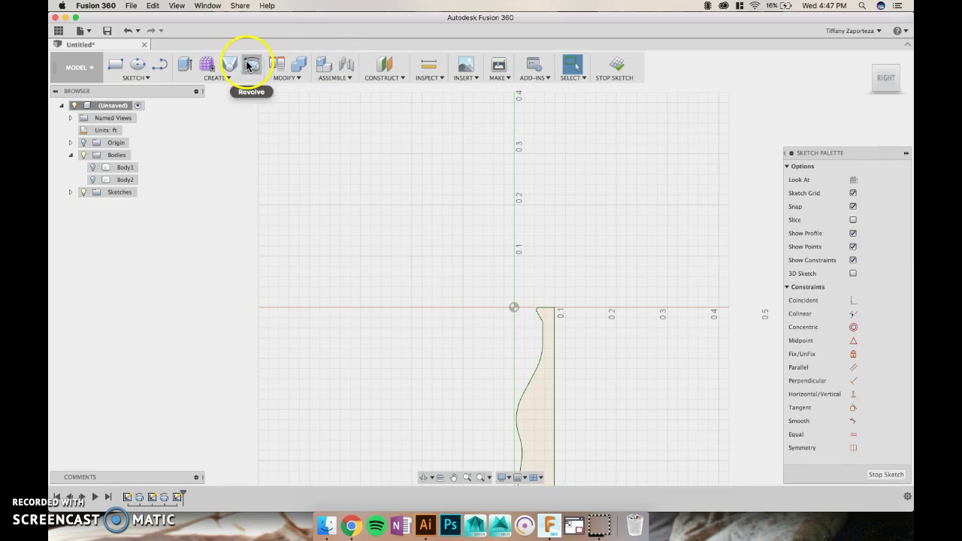
# - Revolve the reinserted outer profile a full turn around its straight vertical edge as another new body
pyautogui.click(250, 65)
pyautogui.click(454, 258)
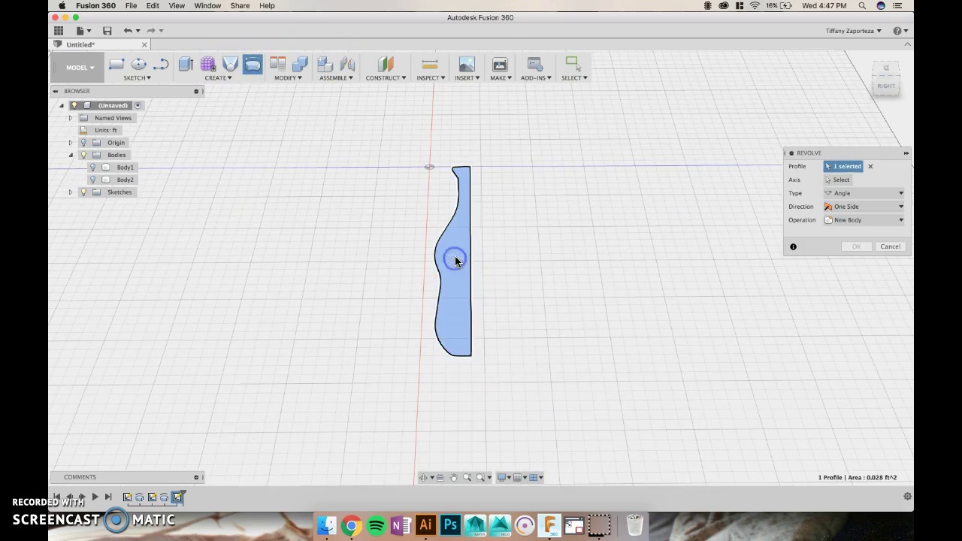
pyautogui.click(831, 180)
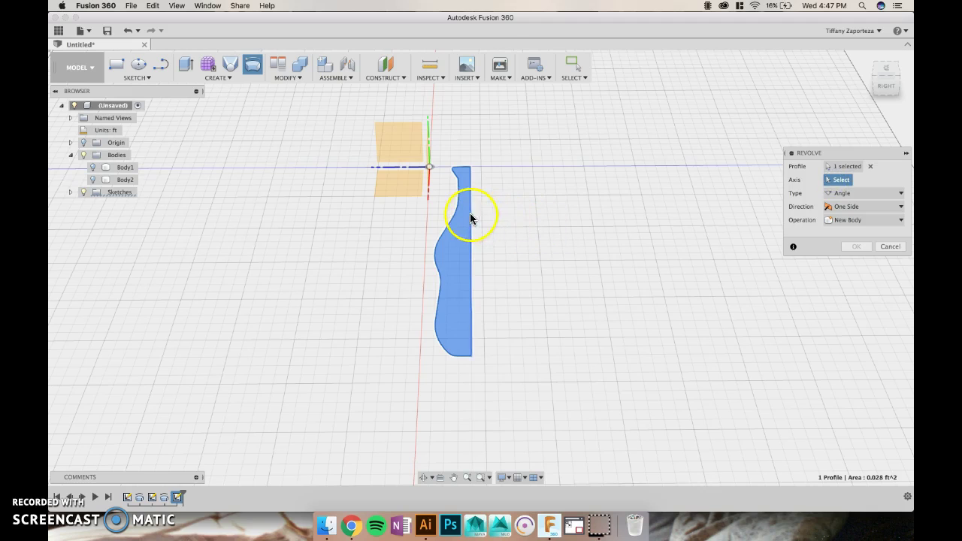
pyautogui.click(469, 217)
pyautogui.click(857, 260)
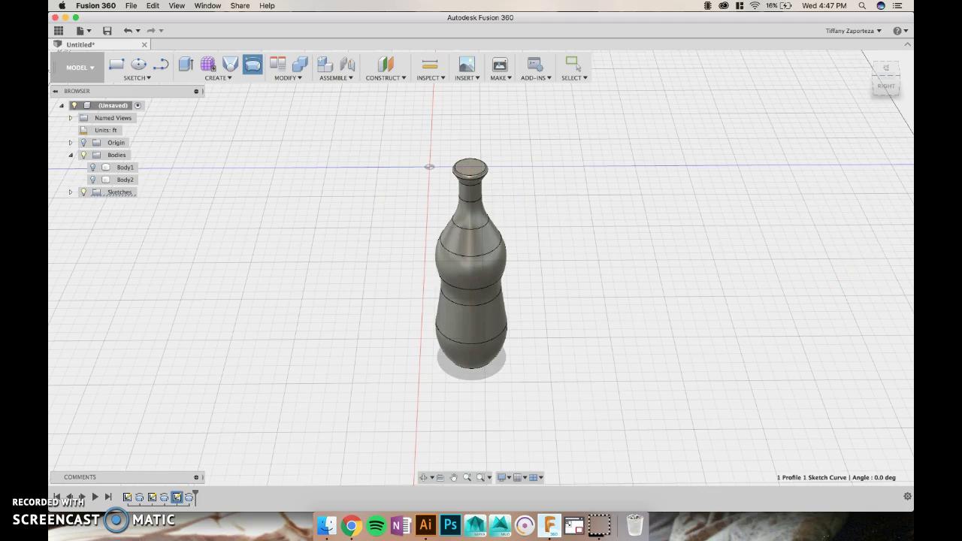
# - Hide the newly revolved Body3 and show the transparent Body1 in its place
pyautogui.click(92, 191)
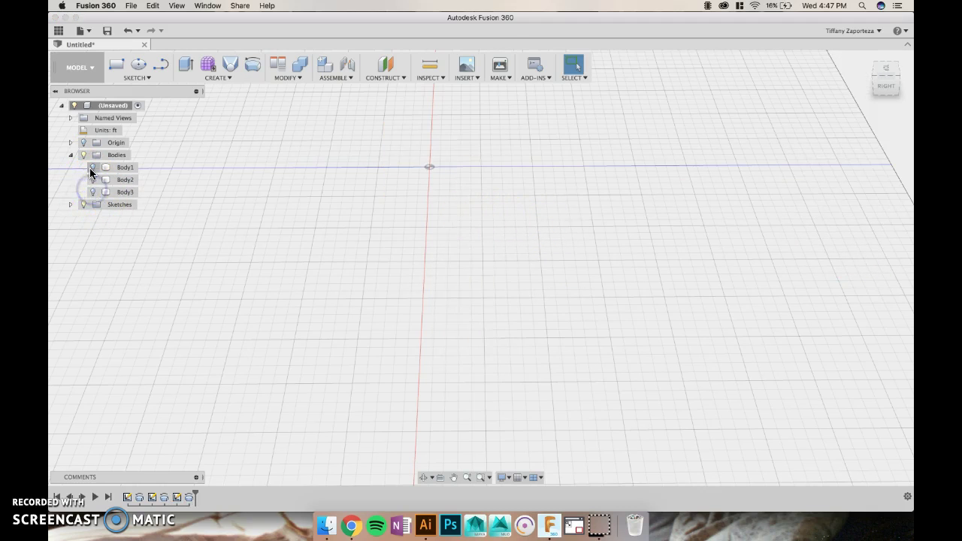
pyautogui.click(91, 167)
pyautogui.click(485, 263)
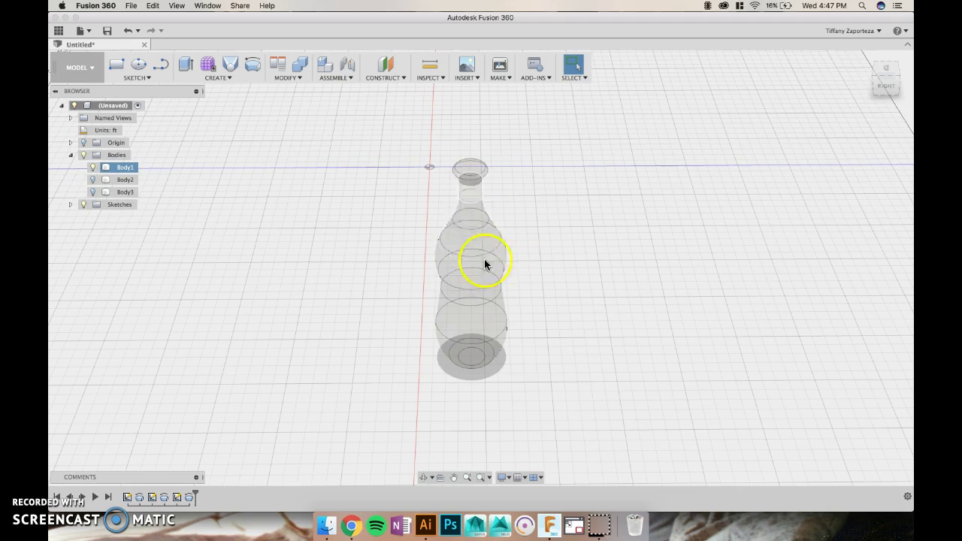
pyautogui.click(119, 168)
pyautogui.click(107, 191)
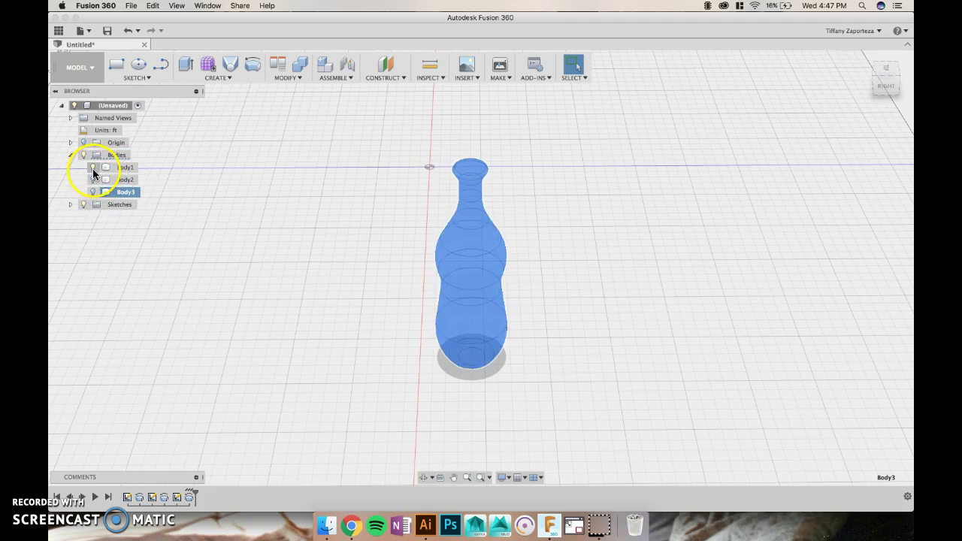
# - Show and select Body2, and examine its alignment inside Body1 around the neck from the Right view
pyautogui.click(91, 180)
pyautogui.click(118, 180)
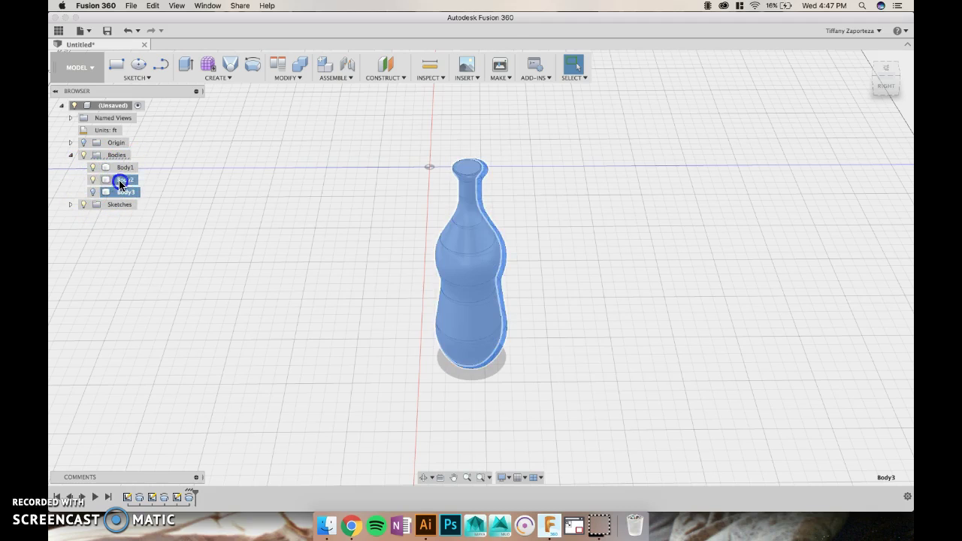
pyautogui.click(883, 86)
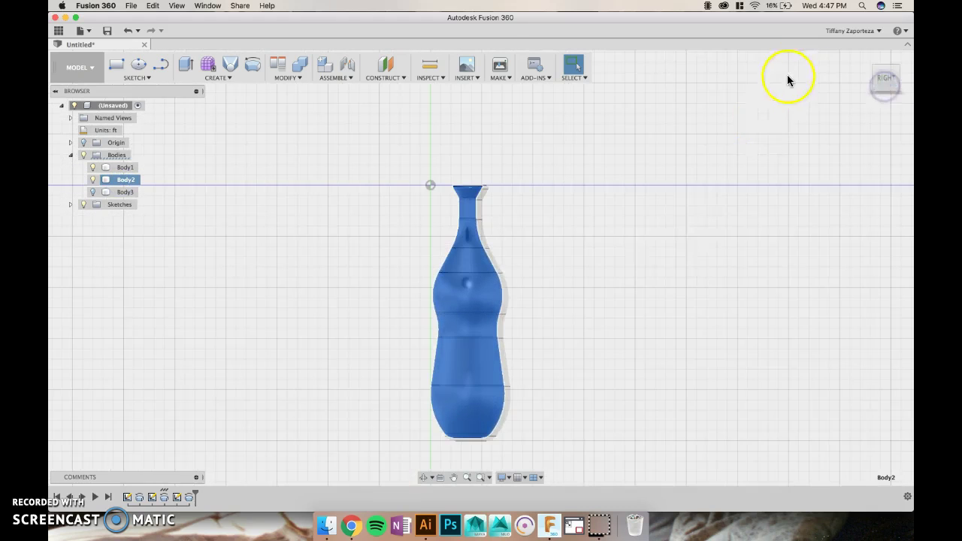
pyautogui.scroll(6, 518, 250)
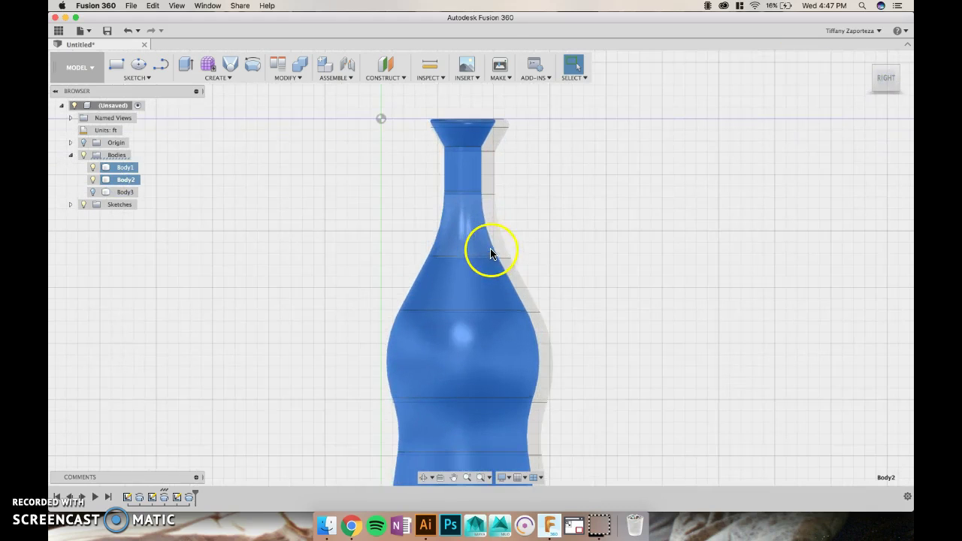
pyautogui.scroll(3, 511, 182)
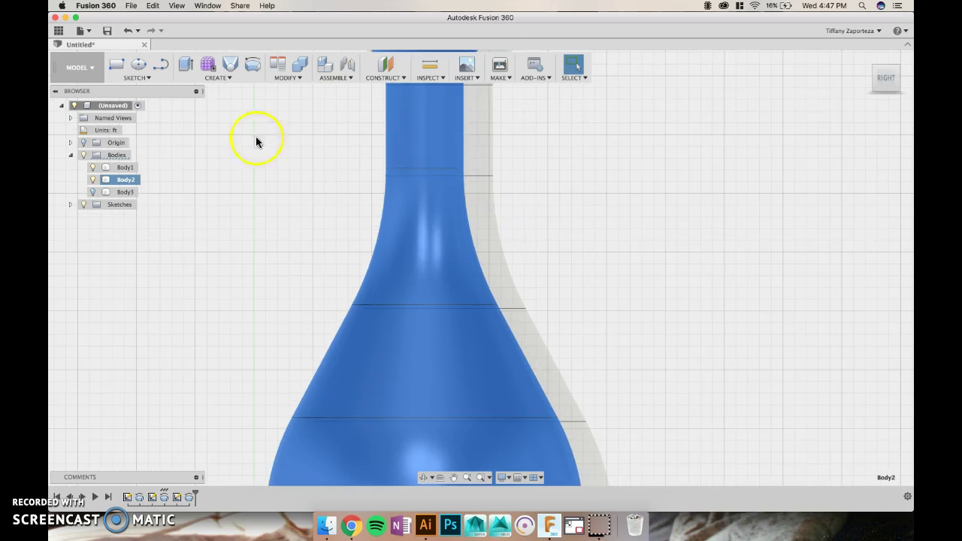
pyautogui.rightClick(124, 181)
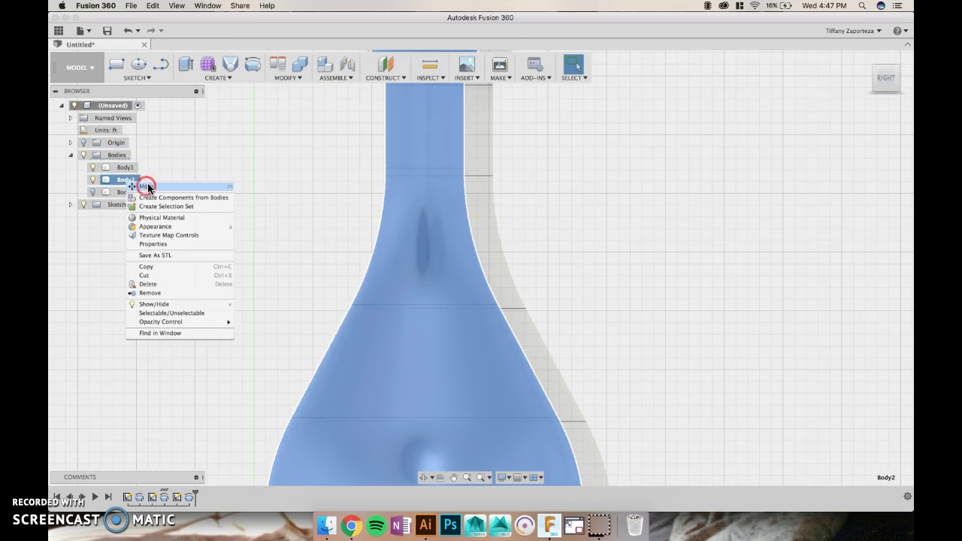
pyautogui.click(148, 186)
pyautogui.scroll(2, 458, 339)
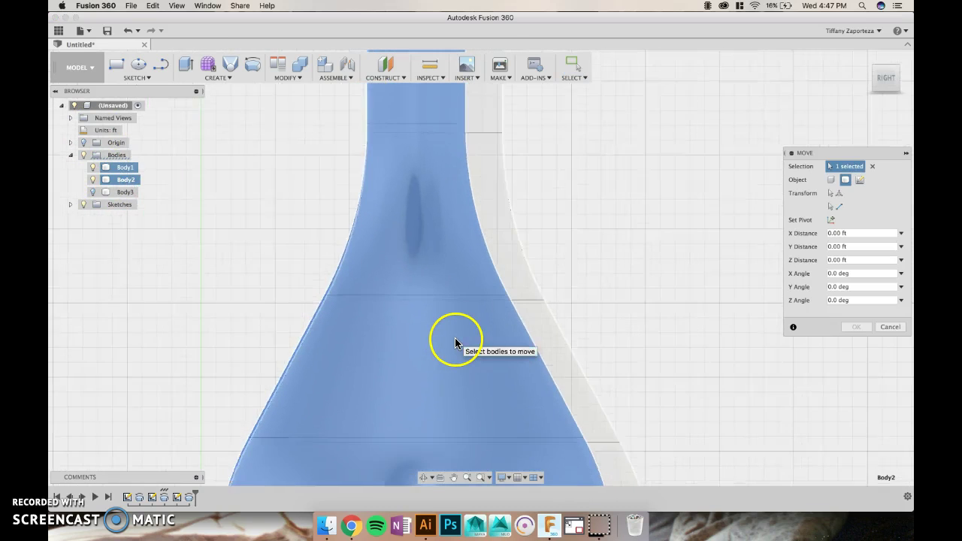
pyautogui.scroll(-5, 456, 343)
pyautogui.moveTo(468, 347); pyautogui.dragTo(475, 232, button='middle')
pyautogui.scroll(-2, 453, 378)
pyautogui.scroll(2, 450, 377)
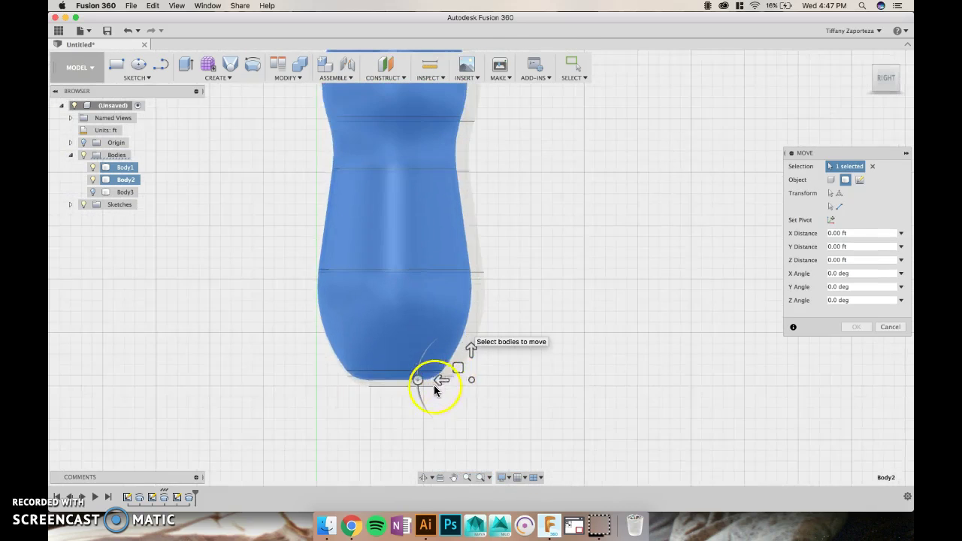
pyautogui.scroll(3, 436, 384)
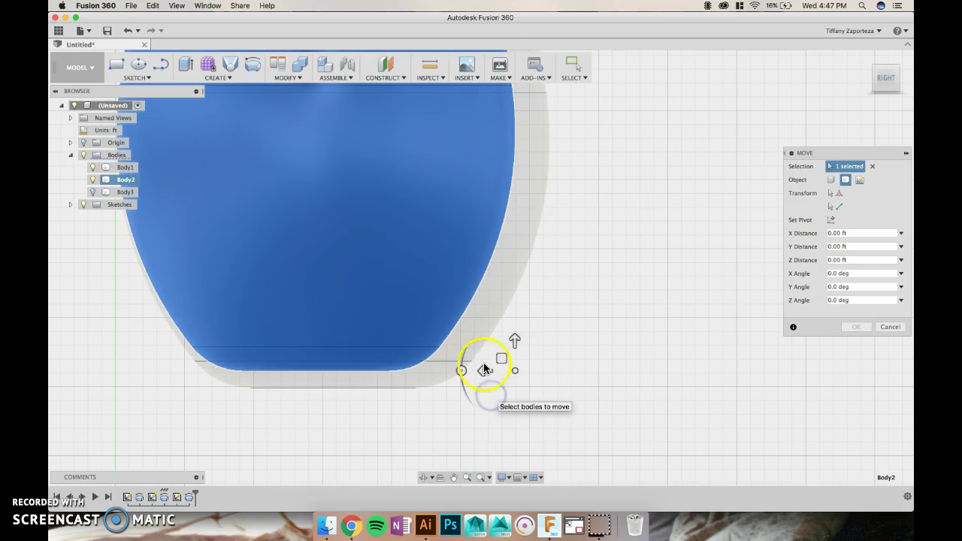
pyautogui.keyDown('shift'); pyautogui.moveTo(559, 365); pyautogui.dragTo(489, 343, button='middle'); pyautogui.keyUp('shift')
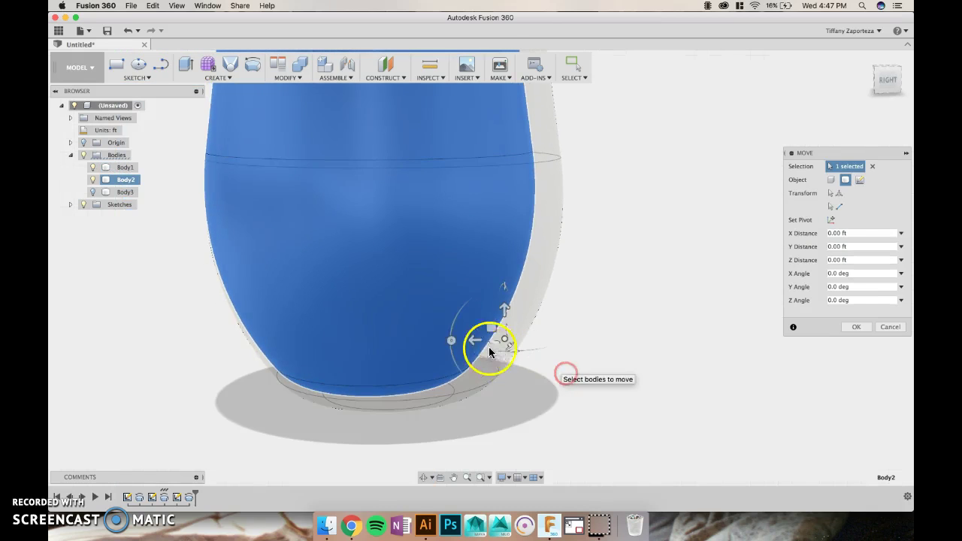
pyautogui.press('Escape')
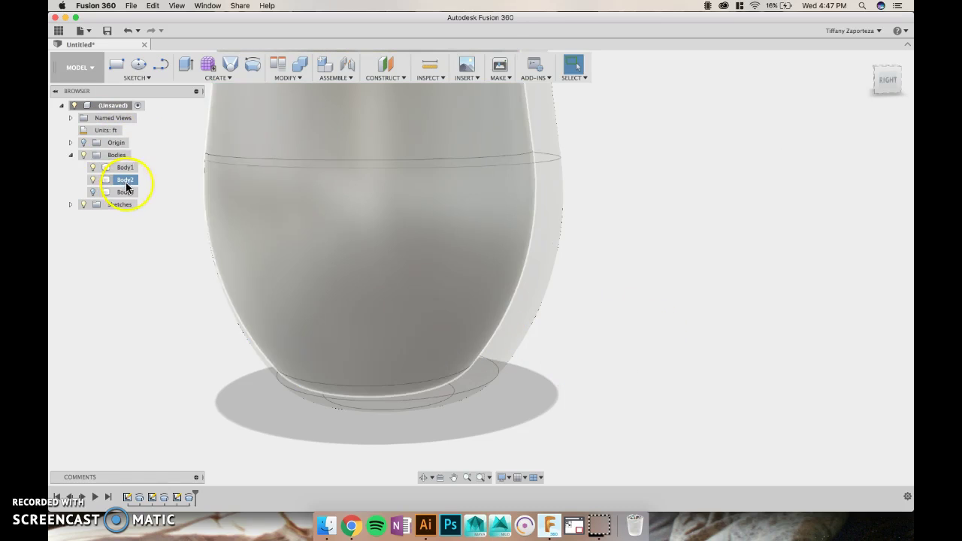
pyautogui.rightClick(126, 181)
pyautogui.click(146, 188)
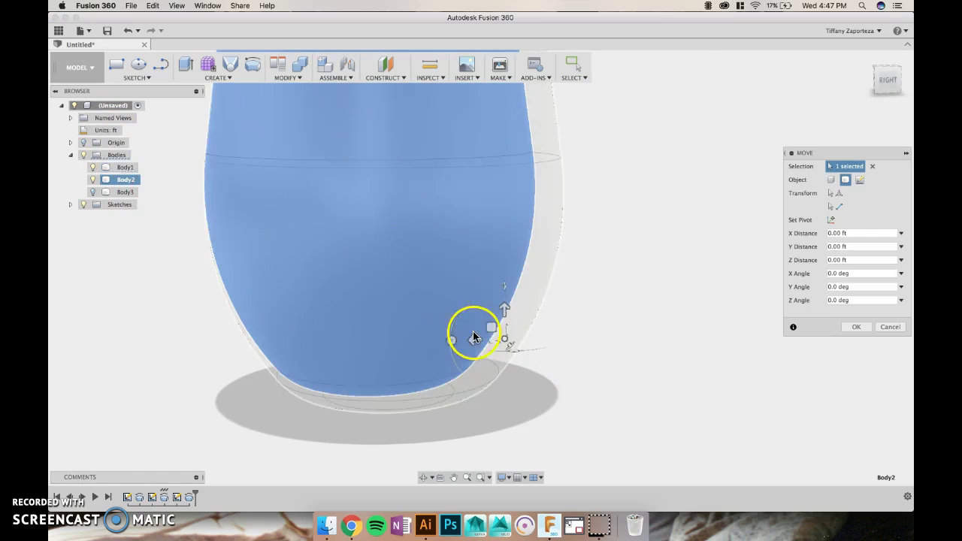
pyautogui.moveTo(504, 308); pyautogui.dragTo(504, 339)
pyautogui.press('super+z')
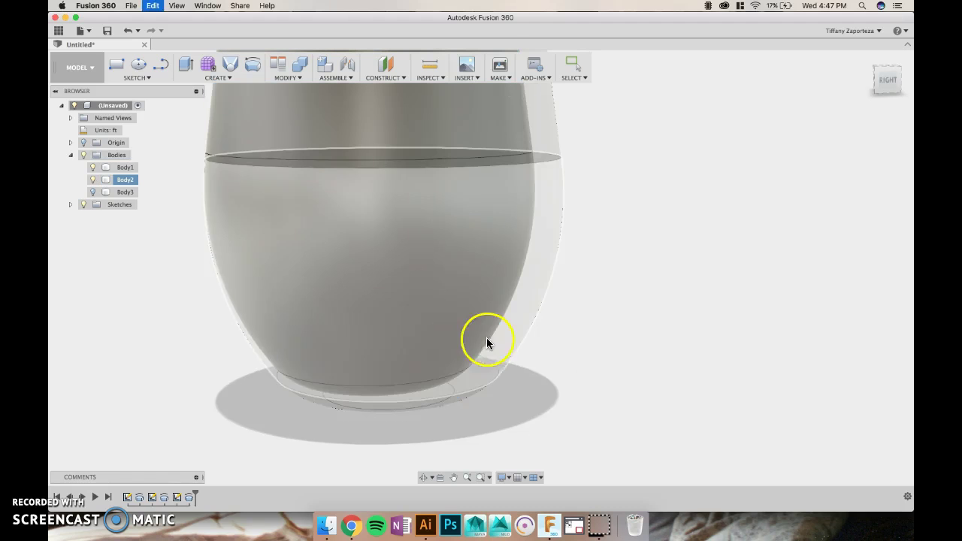
# - Try to move Body2 by -0.005 ft along Z to centre it inside Body1
pyautogui.rightClick(124, 183)
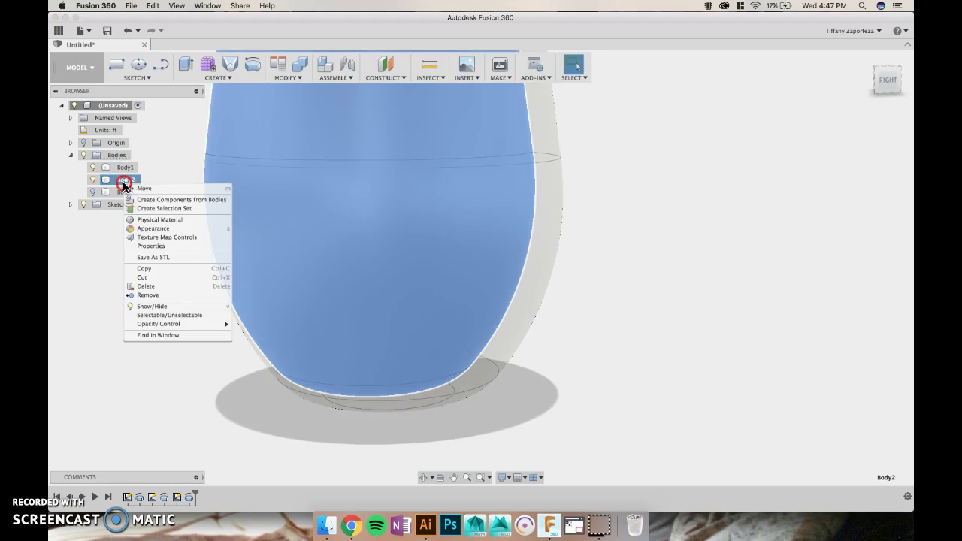
pyautogui.click(137, 188)
pyautogui.moveTo(474, 337); pyautogui.dragTo(490, 342)
pyautogui.click(810, 144)
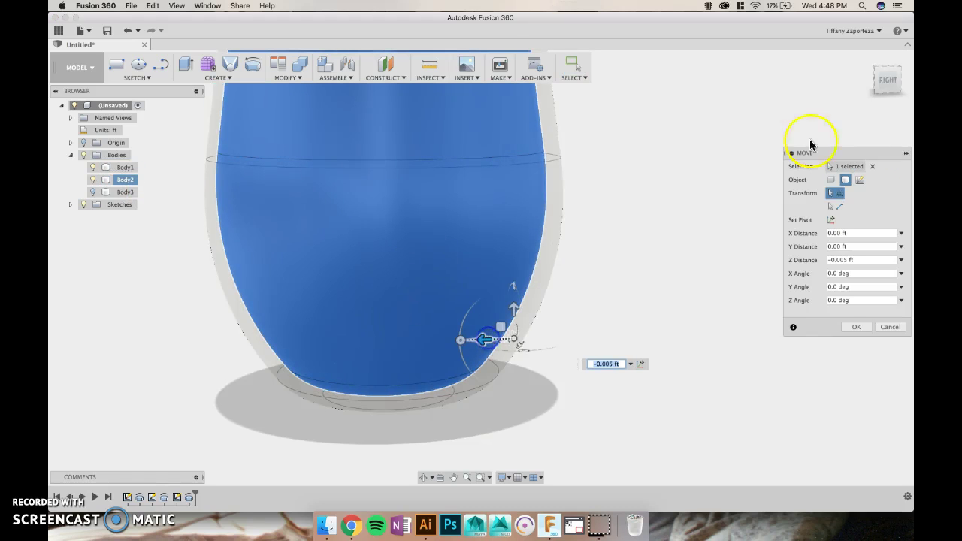
pyautogui.click(888, 82)
pyautogui.click(888, 81)
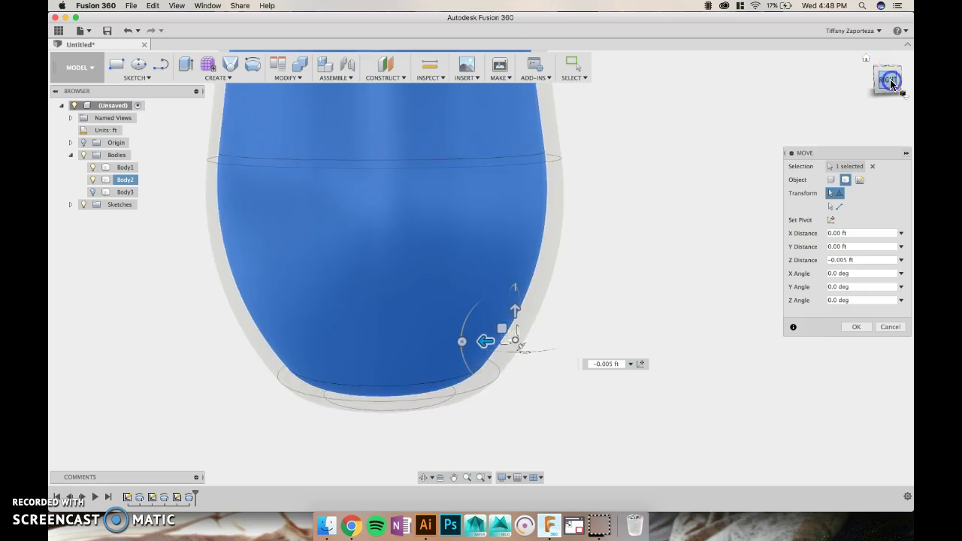
pyautogui.keyDown('shift'); pyautogui.moveTo(573, 449); pyautogui.dragTo(558, 435, button='middle'); pyautogui.keyUp('shift')
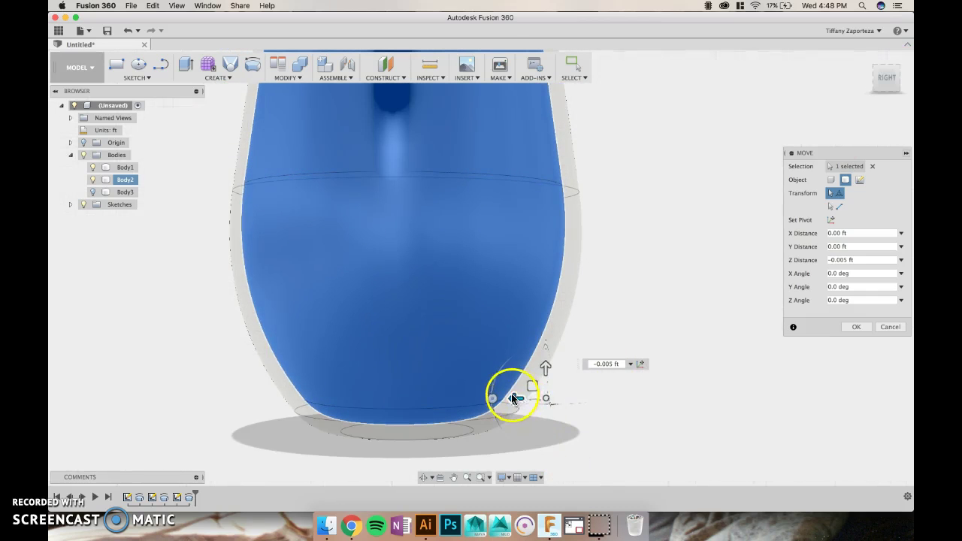
pyautogui.click(612, 363)
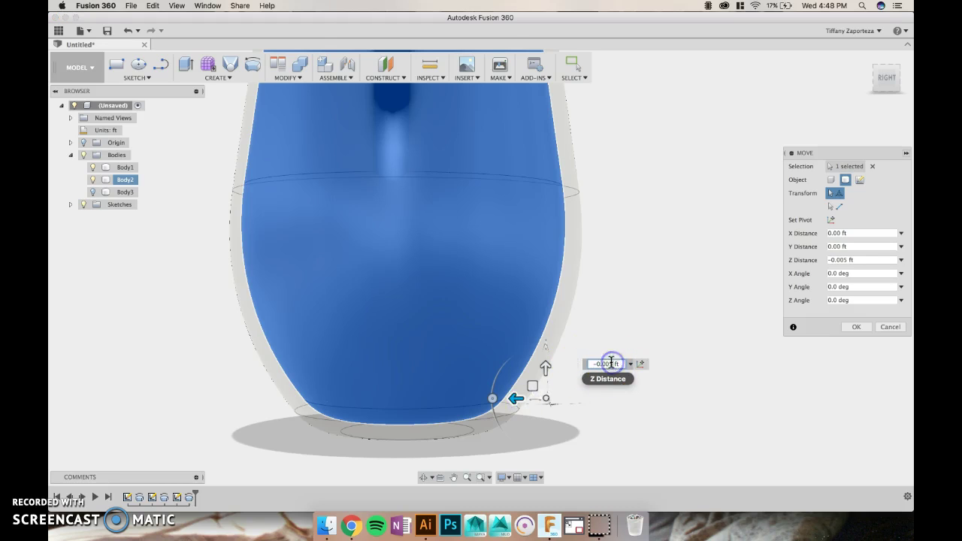
pyautogui.click(886, 76)
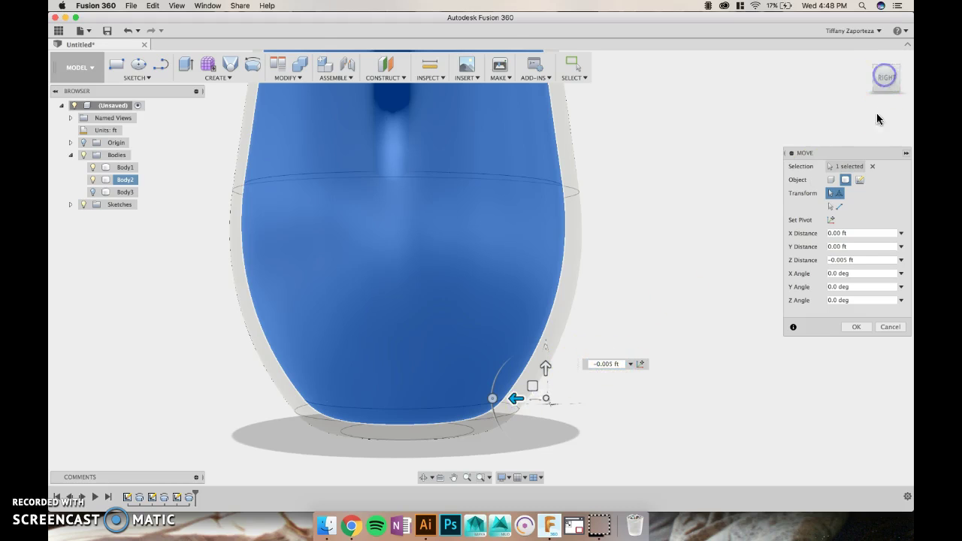
pyautogui.press('Escape')
# - Move Body2 by -0.006 ft along Z to centre it inside the transparent Body1
pyautogui.click(112, 179)
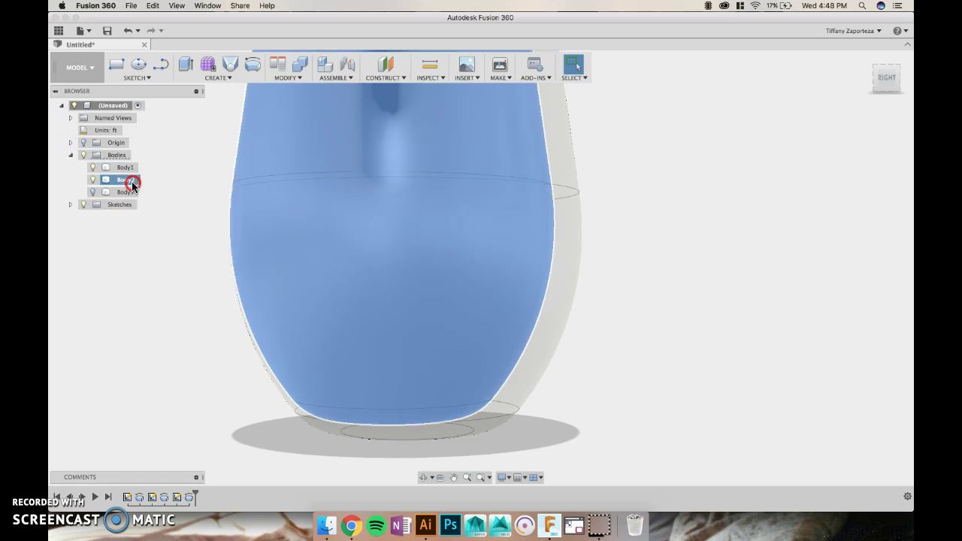
pyautogui.rightClick(131, 181)
pyautogui.click(149, 190)
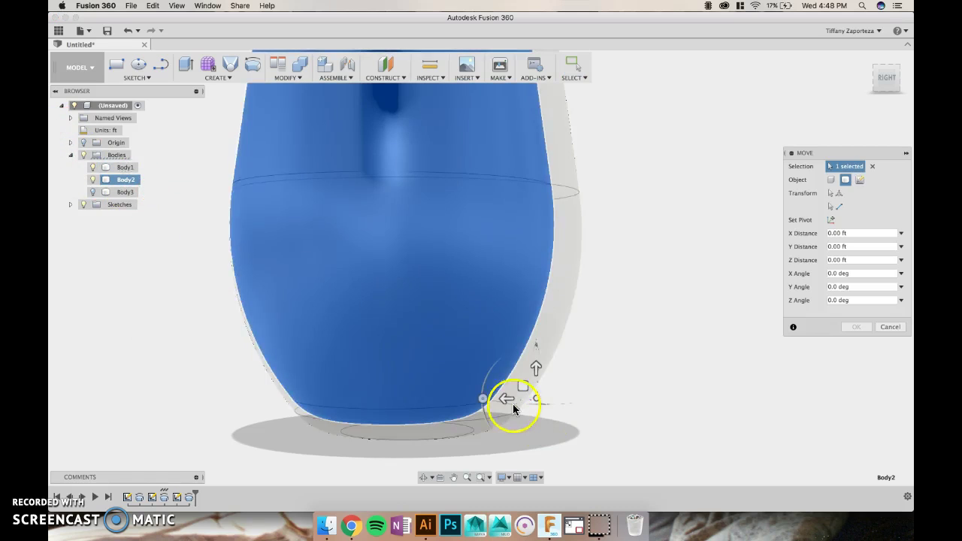
pyautogui.moveTo(507, 403); pyautogui.dragTo(514, 400)
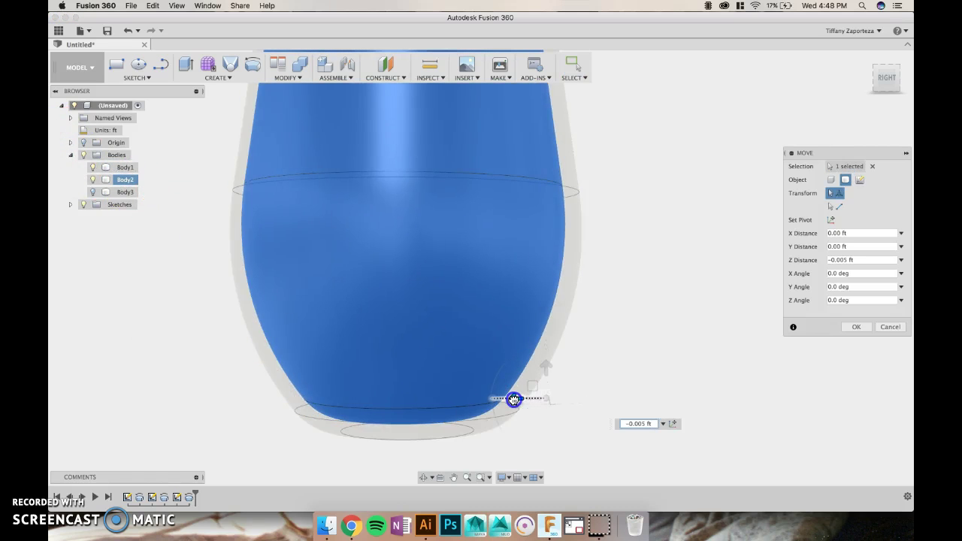
pyautogui.click(652, 423)
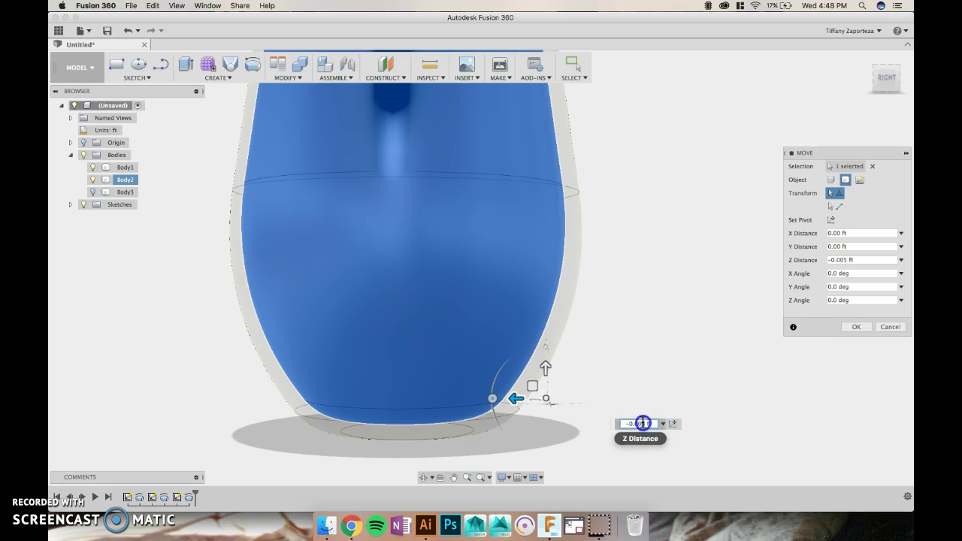
pyautogui.click(675, 418)
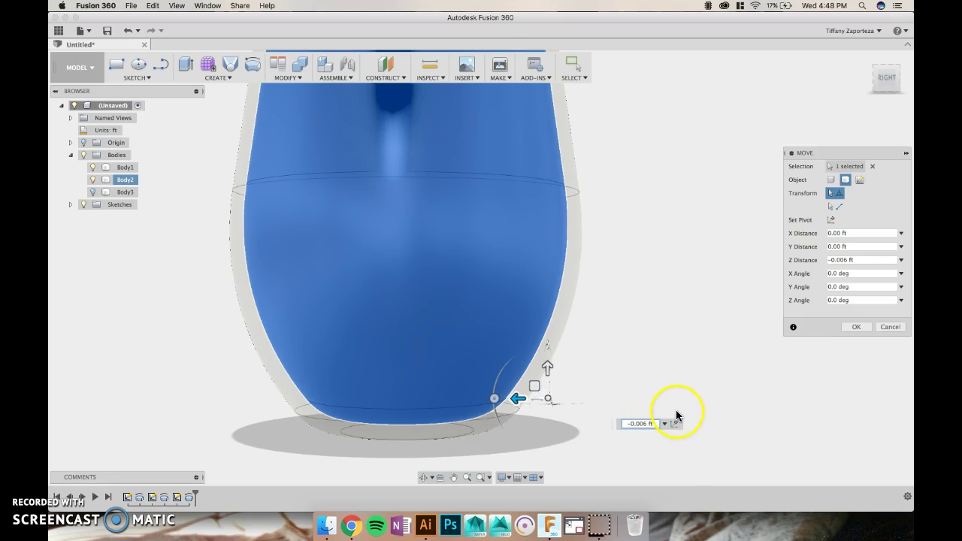
pyautogui.scroll(-5, 625, 316)
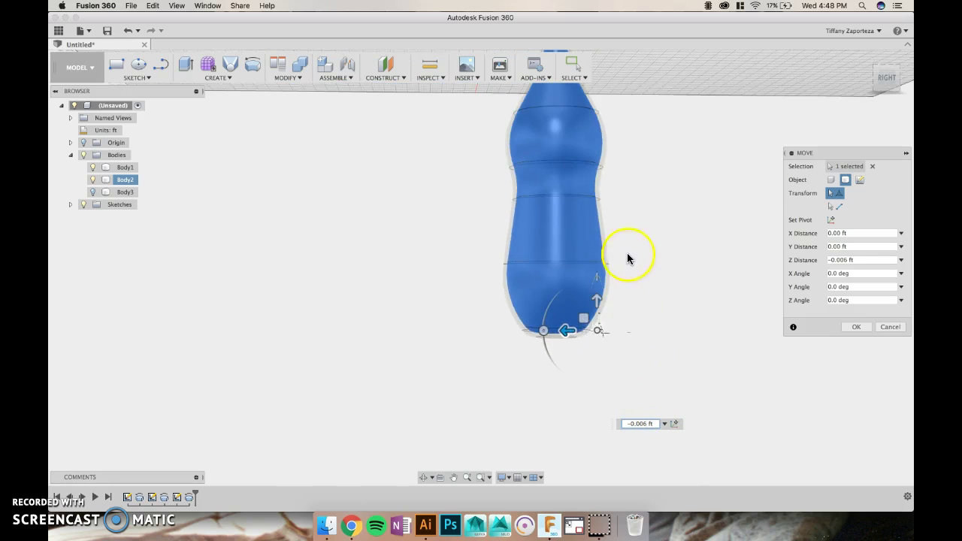
pyautogui.scroll(-5, 601, 285)
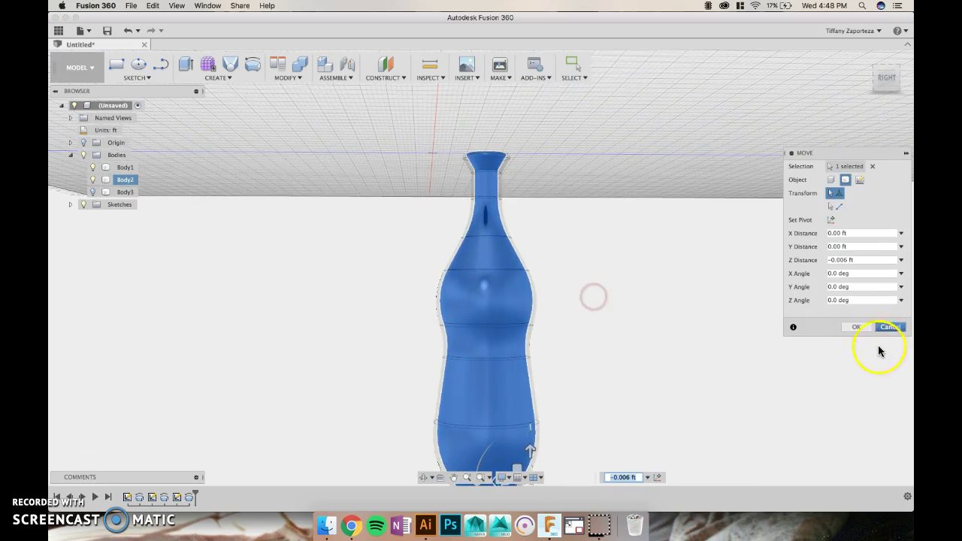
pyautogui.click(864, 327)
# - Turn off the layout grid around the bottle
pyautogui.keyDown('shift'); pyautogui.moveTo(624, 208); pyautogui.dragTo(628, 237, button='middle'); pyautogui.keyUp('shift')
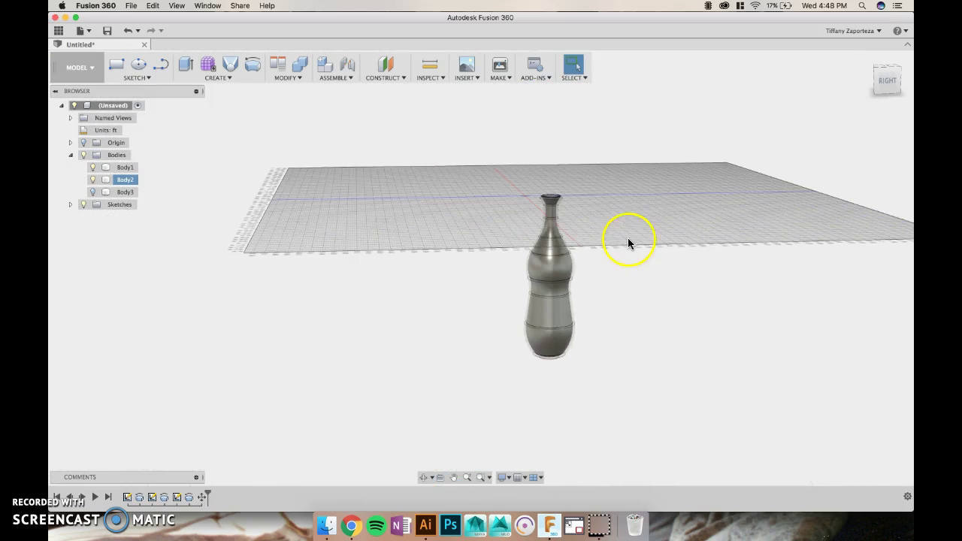
pyautogui.click(519, 479)
pyautogui.click(519, 415)
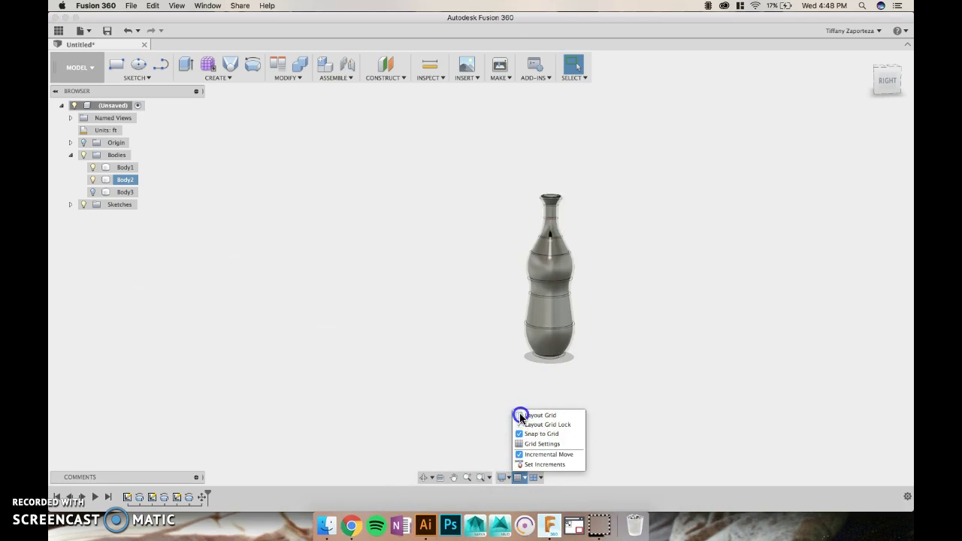
# - Hide Body1 and extrude the top face of Body2's neck upward 0.048 ft with the Join operation
pyautogui.keyDown('shift'); pyautogui.moveTo(594, 179); pyautogui.dragTo(539, 253, button='middle'); pyautogui.keyUp('shift')
pyautogui.scroll(5, 568, 194)
pyautogui.scroll(3, 561, 211)
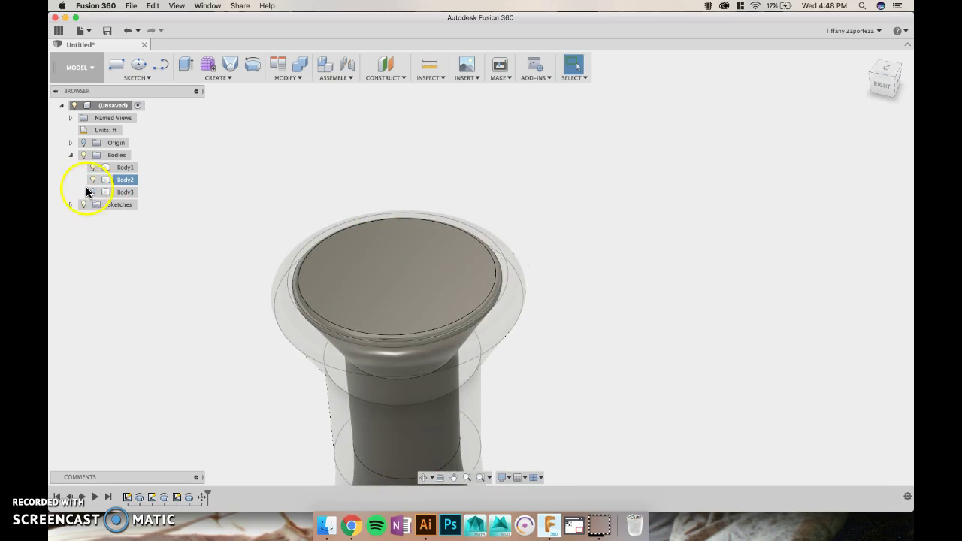
pyautogui.click(92, 167)
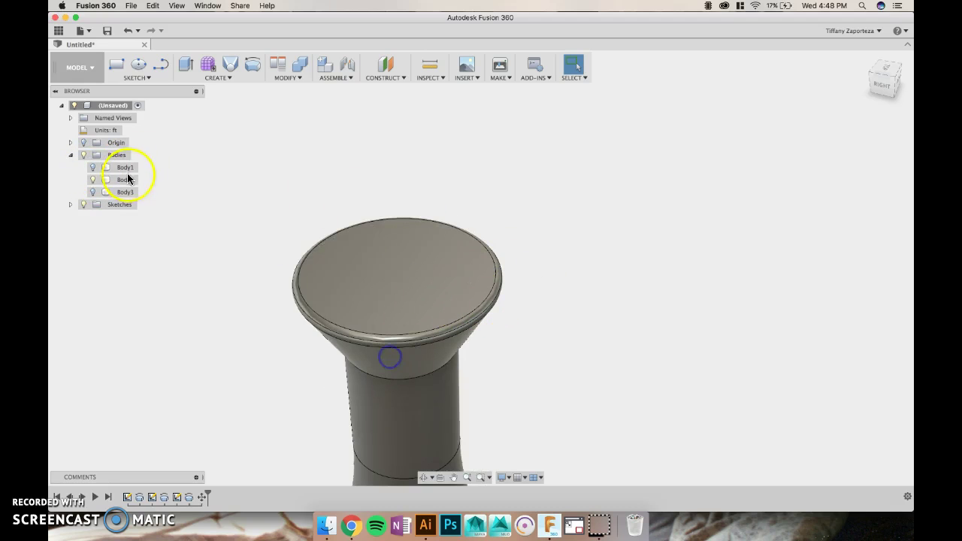
pyautogui.click(368, 267)
pyautogui.rightClick(367, 267)
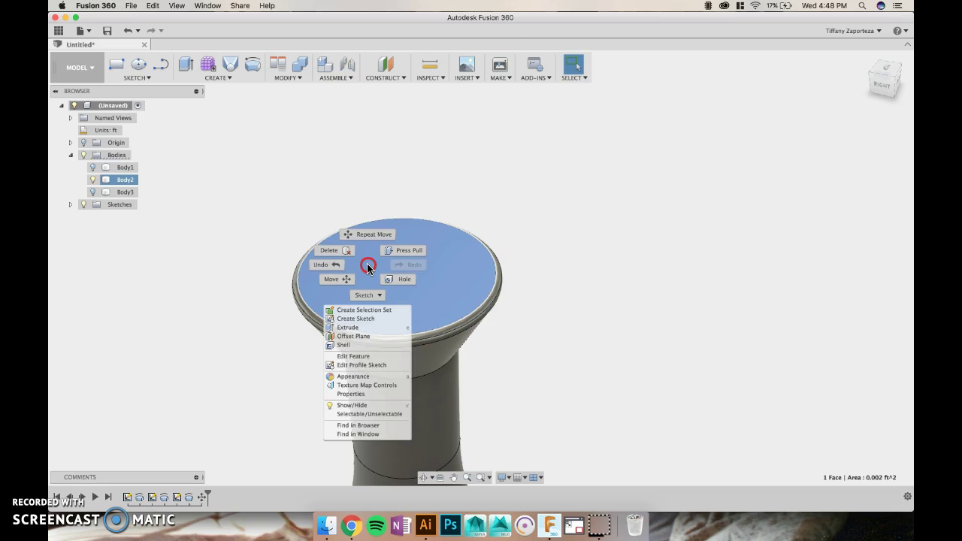
pyautogui.click(349, 327)
pyautogui.moveTo(370, 254); pyautogui.dragTo(331, 103)
pyautogui.click(354, 120)
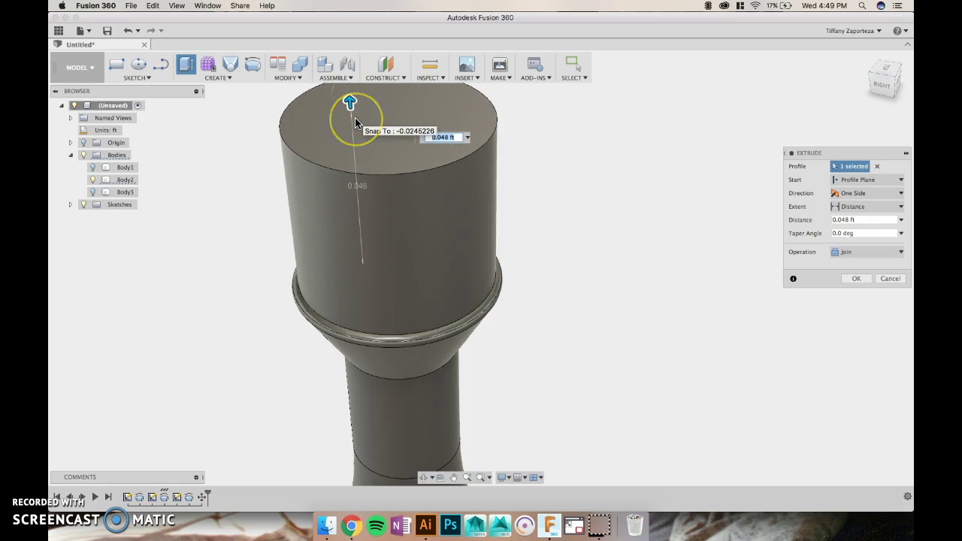
pyautogui.click(856, 278)
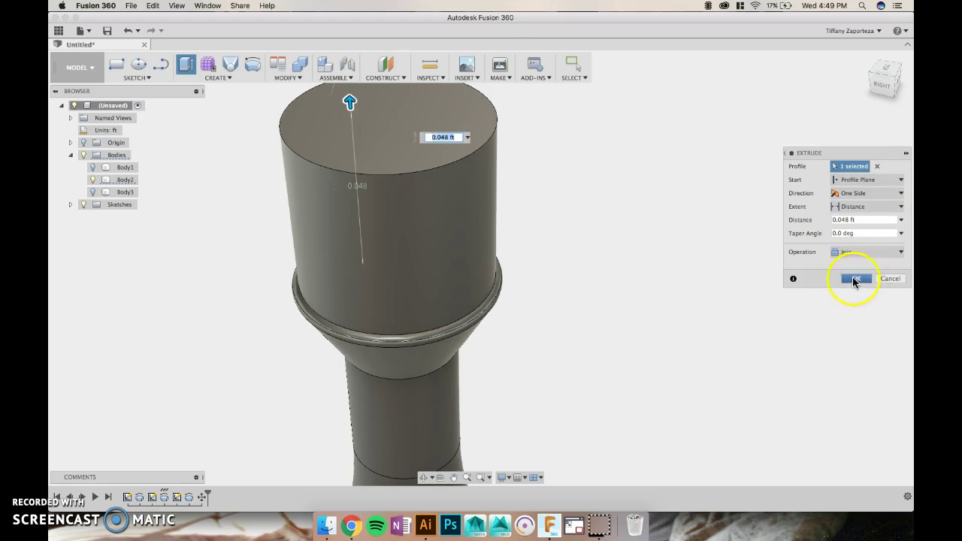
# - Show Body1 again around the extended Body2 and bring the whole bottle into view
pyautogui.click(92, 166)
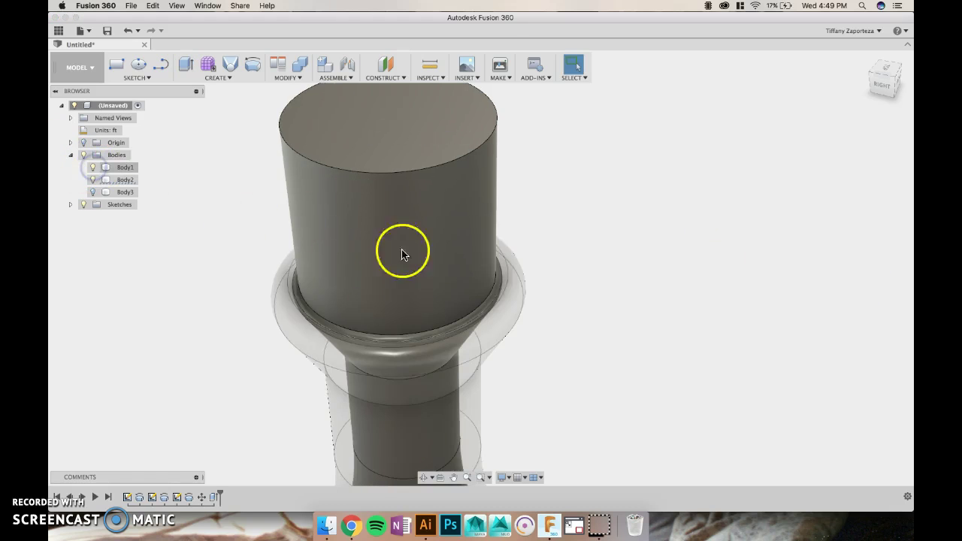
pyautogui.scroll(-10, 549, 273)
pyautogui.keyDown('shift'); pyautogui.moveTo(661, 363); pyautogui.dragTo(536, 260, button='middle'); pyautogui.keyUp('shift')
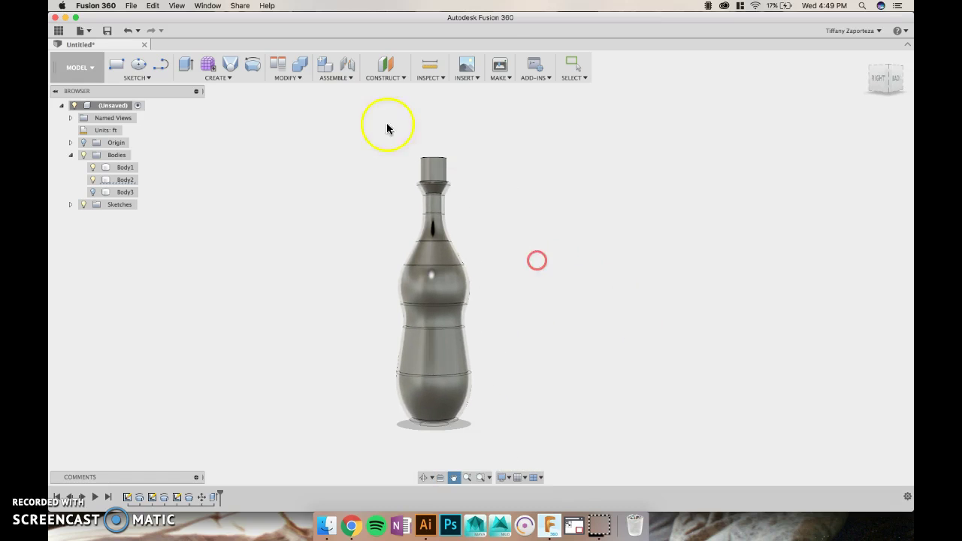
# - Combine the bodies using the Cut operation, with Body1 as the target body and Body2 as the tool body
pyautogui.click(298, 79)
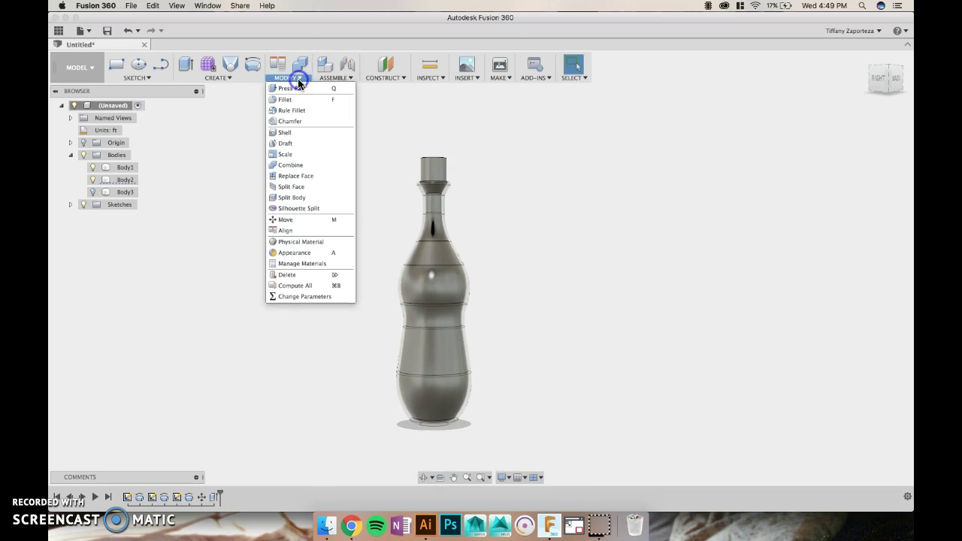
pyautogui.click(303, 166)
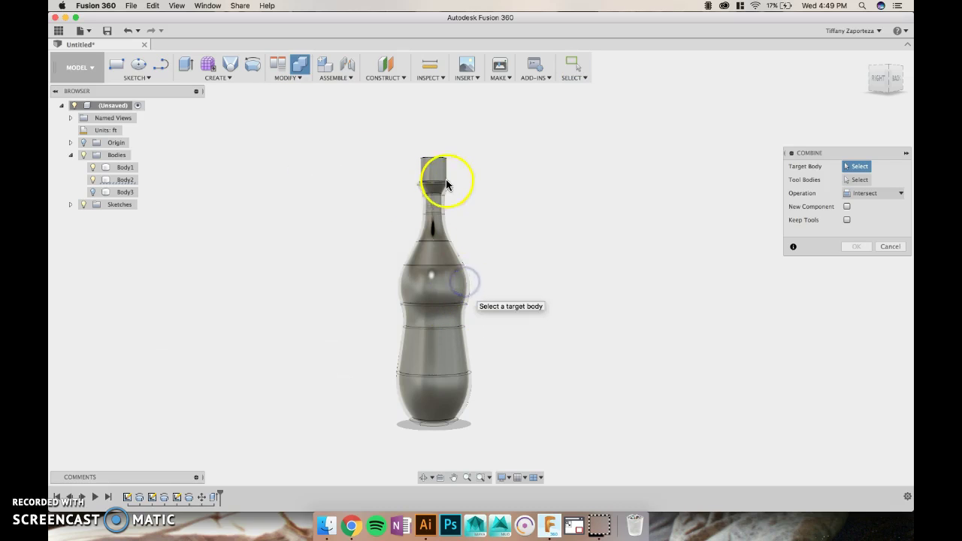
pyautogui.keyDown('shift'); pyautogui.moveTo(440, 176); pyautogui.dragTo(452, 226, button='middle'); pyautogui.keyUp('shift')
pyautogui.click(421, 201)
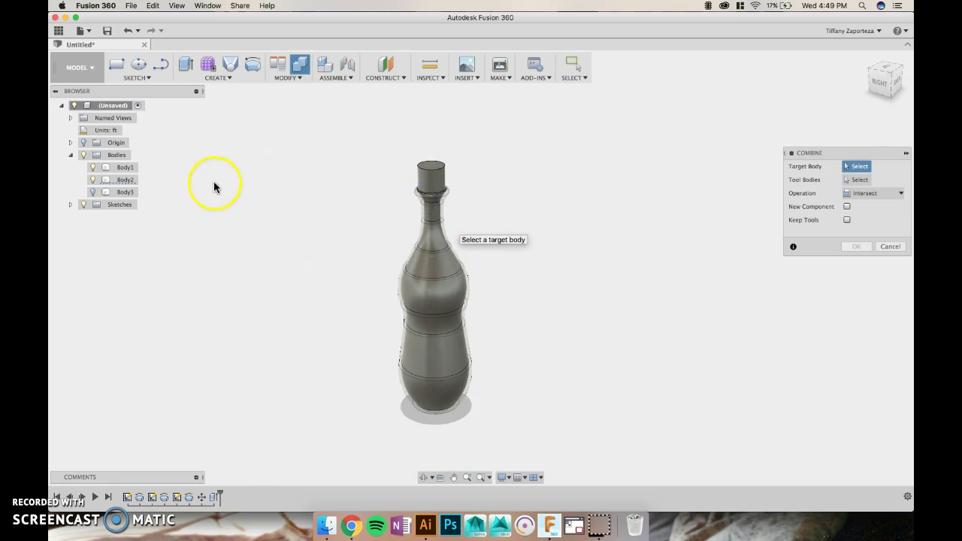
pyautogui.click(122, 168)
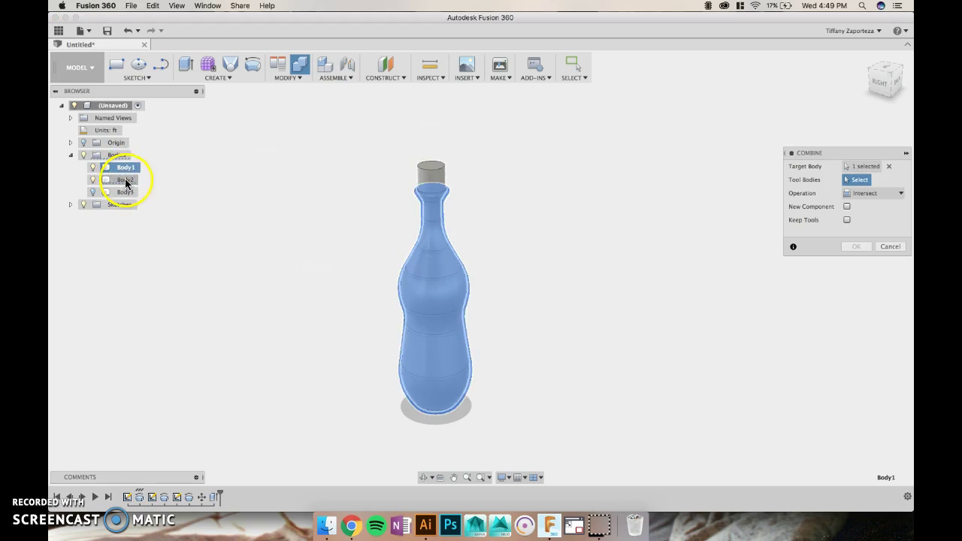
pyautogui.click(126, 180)
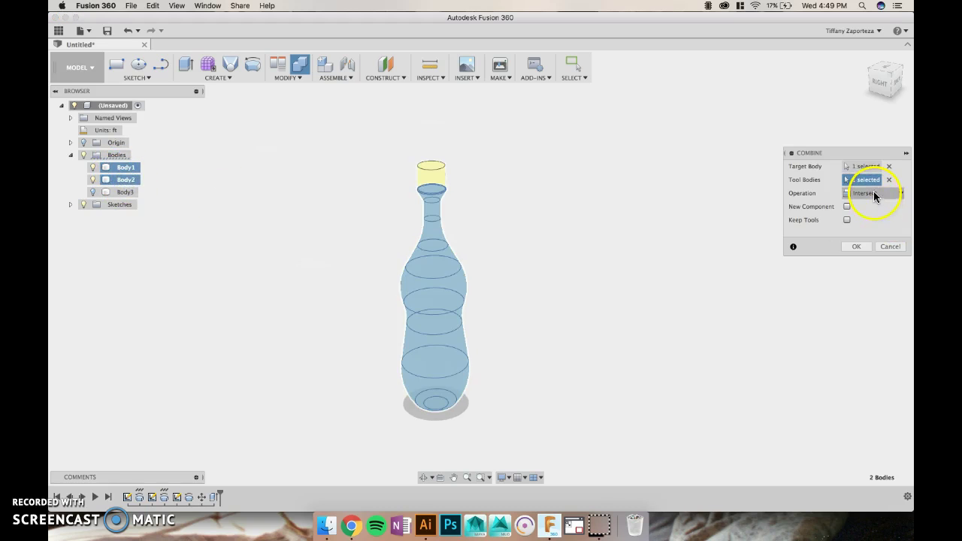
pyautogui.click(873, 194)
pyautogui.click(863, 219)
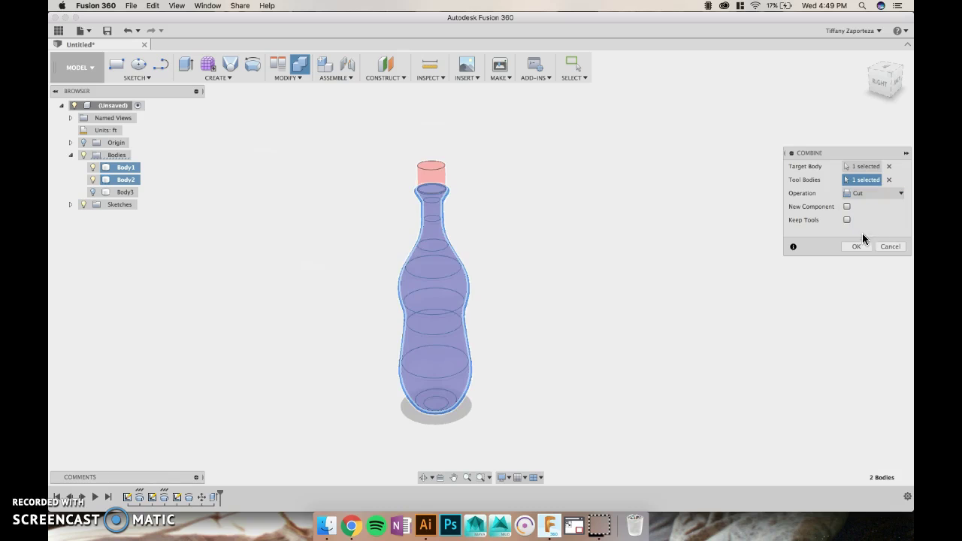
pyautogui.click(856, 247)
# - Restore Body1 to full opacity and examine the opening at the top of the neck
pyautogui.rightClick(116, 167)
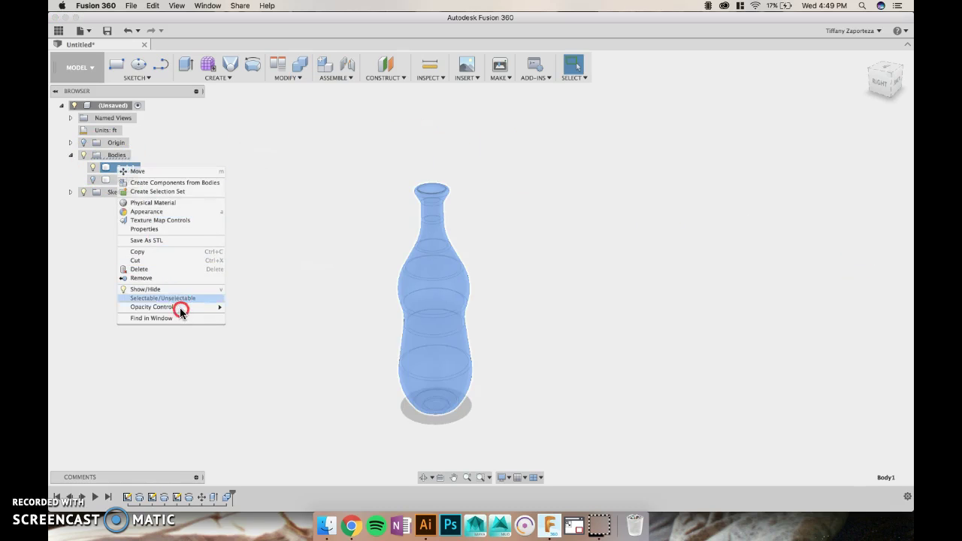
pyautogui.click(252, 396)
pyautogui.click(534, 181)
pyautogui.scroll(10, 445, 165)
pyautogui.moveTo(440, 172)
pyautogui.keyDown('shift'); pyautogui.mouseDown(button='middle')
pyautogui.moveTo(458, 243)
pyautogui.moveTo(452, 175)
pyautogui.mouseUp(button='middle'); pyautogui.keyUp('shift')
pyautogui.scroll(4, 444, 239)
pyautogui.keyDown('shift'); pyautogui.moveTo(472, 233); pyautogui.dragTo(498, 250, button='middle'); pyautogui.keyUp('shift')
pyautogui.keyDown('shift'); pyautogui.moveTo(556, 231); pyautogui.dragTo(599, 262, button='middle'); pyautogui.keyUp('shift')
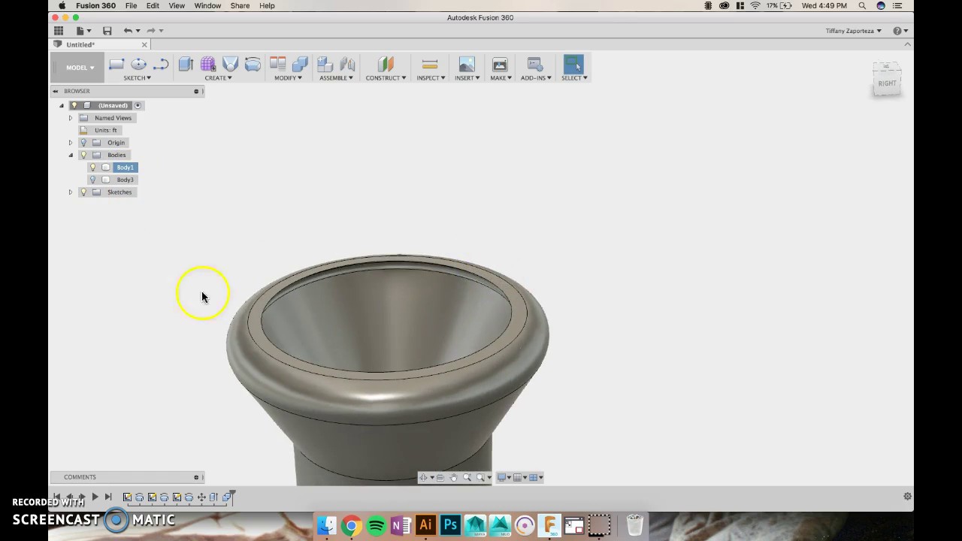
# - Try to fillet the inner edge of the bottle's mouth with a 0.01 ft radius
pyautogui.rightClick(264, 320)
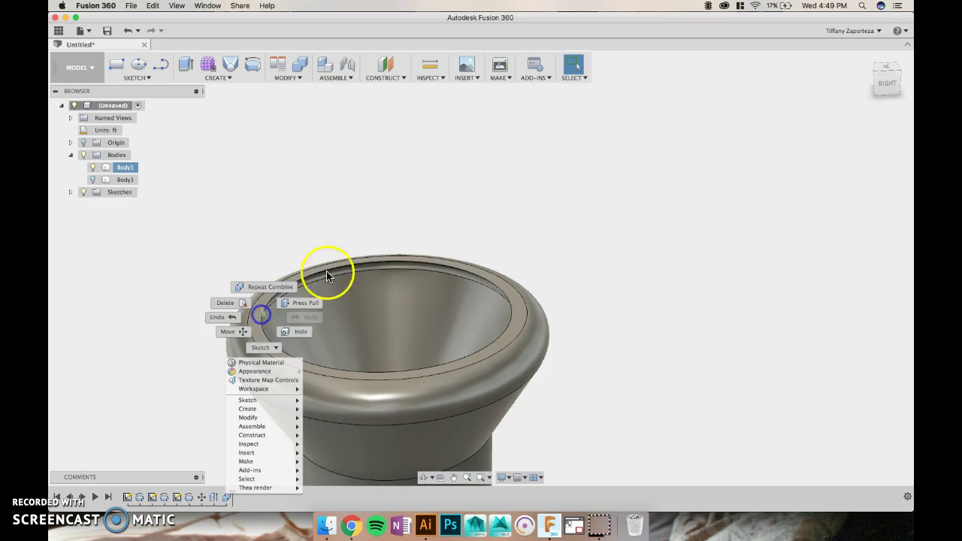
pyautogui.click(408, 259)
pyautogui.click(409, 265)
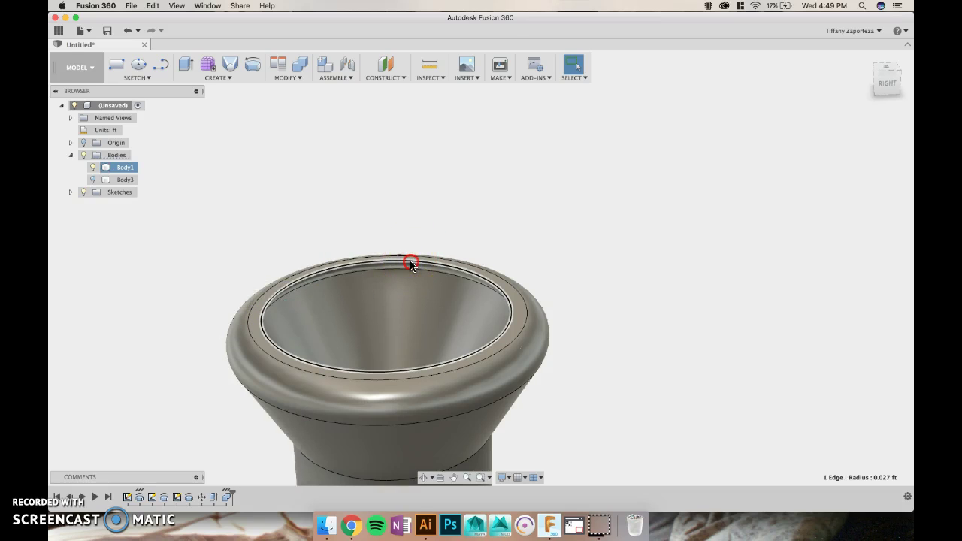
pyautogui.rightClick(410, 264)
pyautogui.click(436, 251)
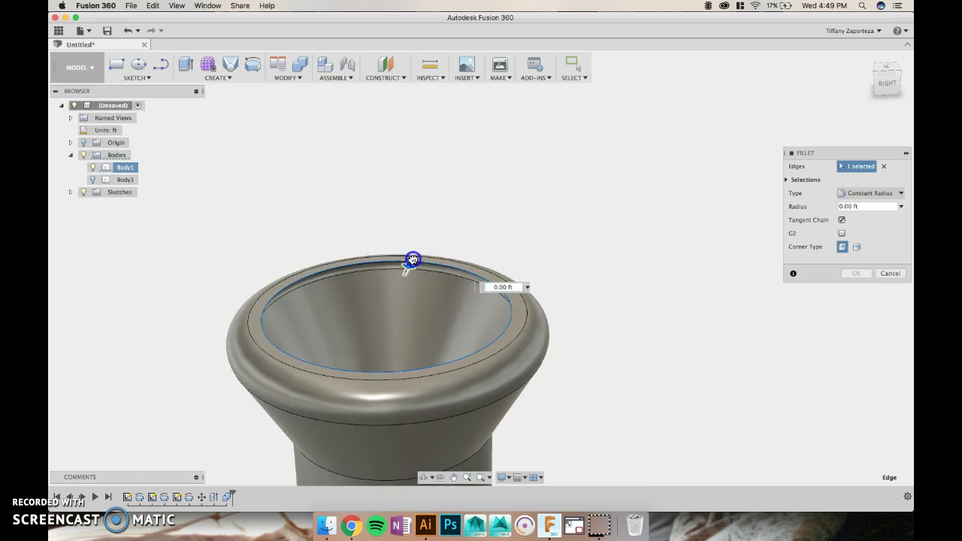
pyautogui.keyDown('shift'); pyautogui.moveTo(445, 279); pyautogui.dragTo(403, 279, button='middle'); pyautogui.keyUp('shift')
pyautogui.moveTo(433, 244); pyautogui.dragTo(432, 244)
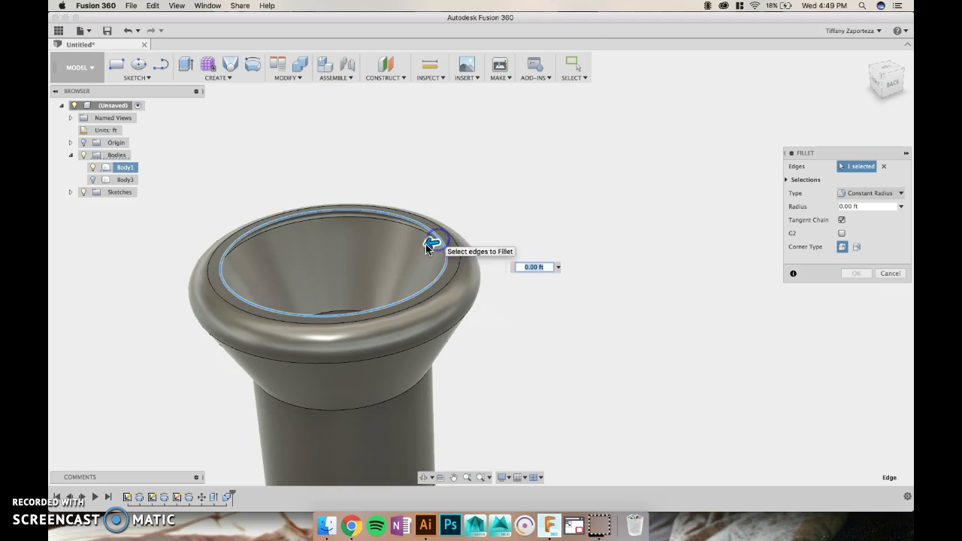
pyautogui.scroll(2, 451, 246)
pyautogui.click(535, 266)
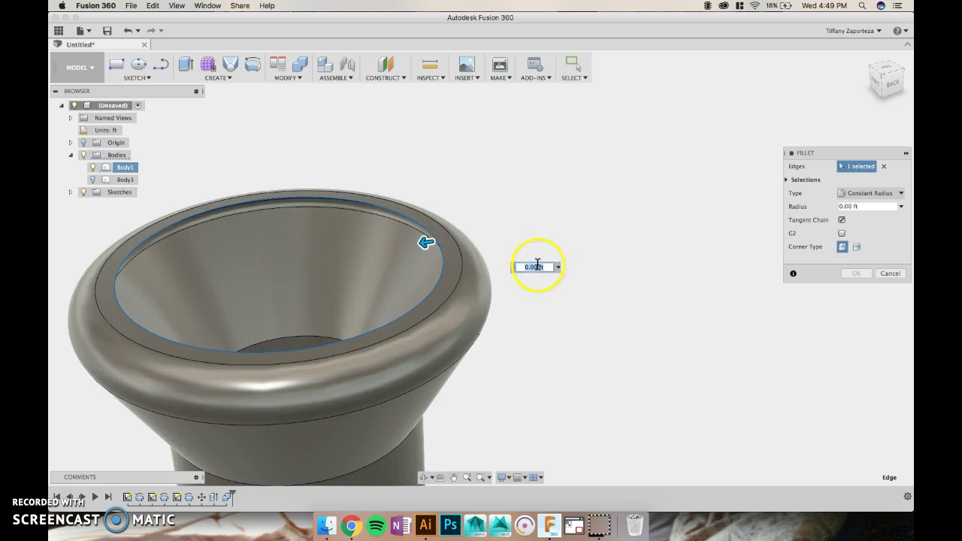
pyautogui.write('0.01')
pyautogui.press('Return')
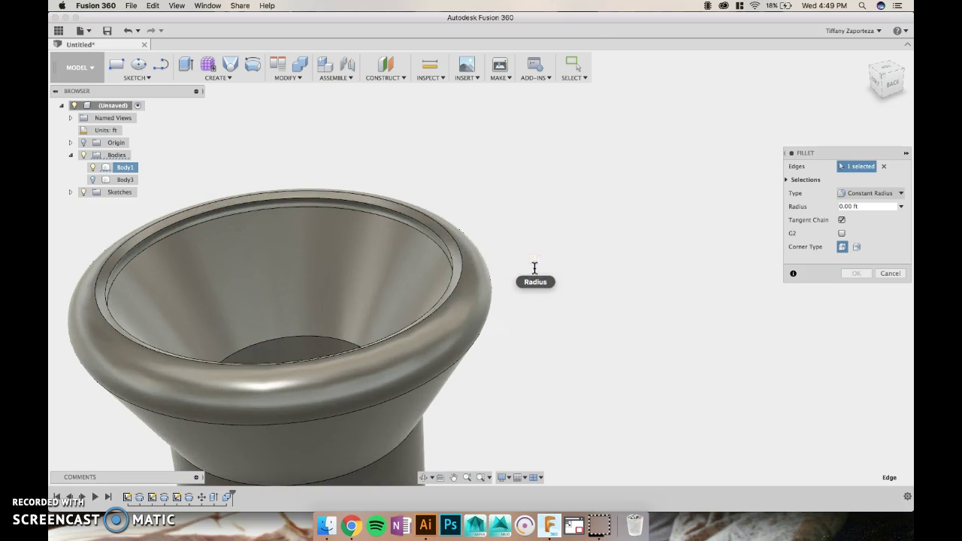
pyautogui.keyDown('shift'); pyautogui.moveTo(441, 262); pyautogui.dragTo(541, 263, button='middle'); pyautogui.keyUp('shift')
pyautogui.press('Return')
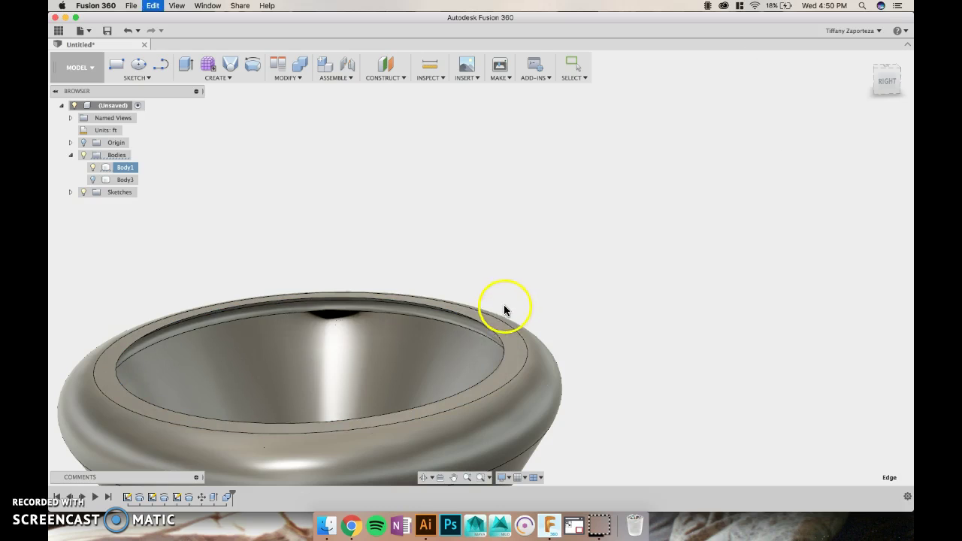
pyautogui.scroll(5, 384, 306)
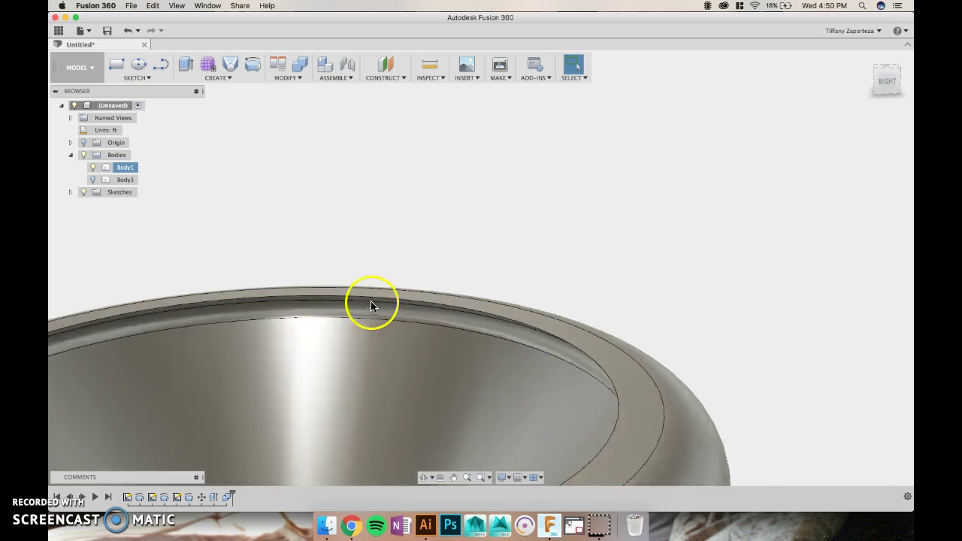
pyautogui.click(128, 179)
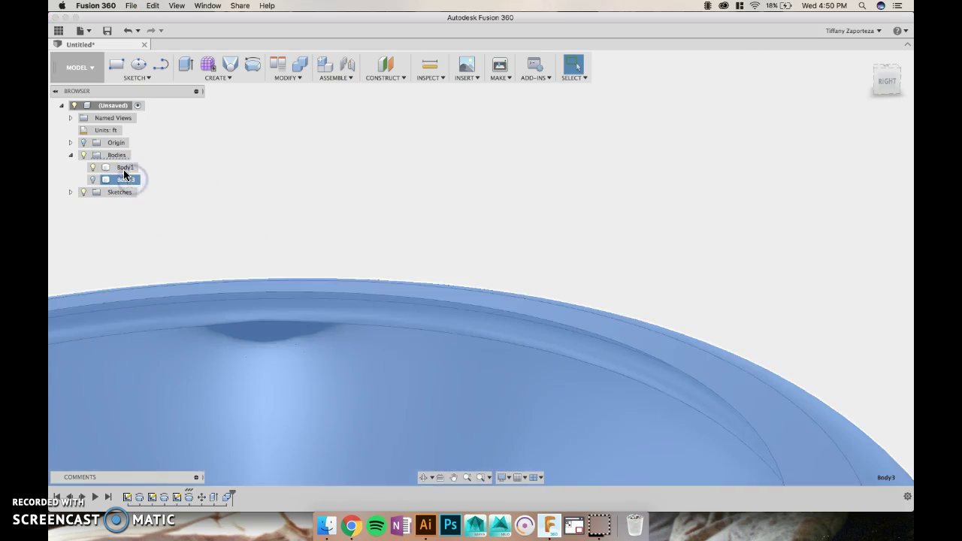
pyautogui.click(543, 259)
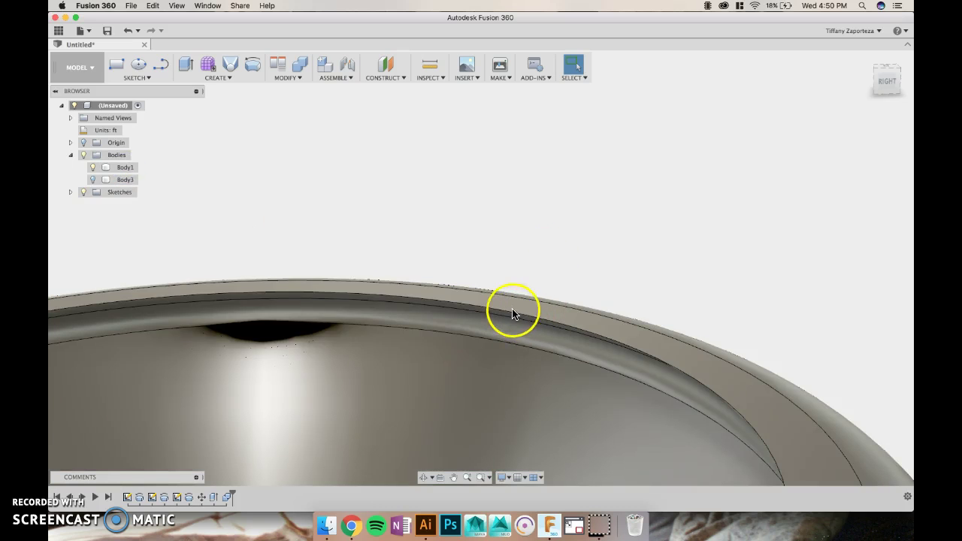
pyautogui.moveTo(558, 311)
pyautogui.keyDown('shift'); pyautogui.mouseDown(button='middle')
pyautogui.moveTo(549, 318)
pyautogui.moveTo(562, 311)
pyautogui.moveTo(564, 333)
pyautogui.moveTo(571, 316)
pyautogui.mouseUp(button='middle'); pyautogui.keyUp('shift')
pyautogui.click(527, 319)
pyautogui.rightClick(528, 319)
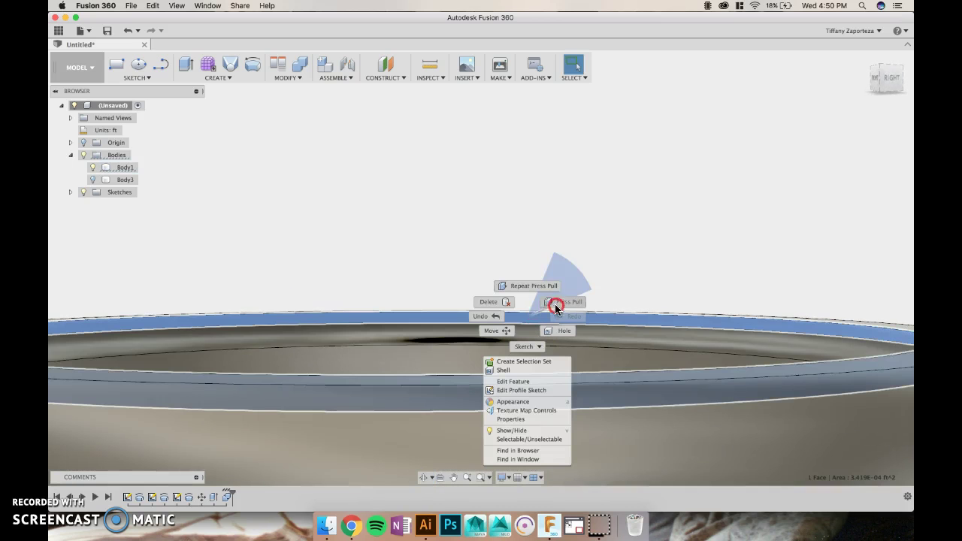
pyautogui.click(563, 301)
pyautogui.keyDown('shift'); pyautogui.moveTo(589, 294); pyautogui.dragTo(563, 328, button='middle'); pyautogui.keyUp('shift')
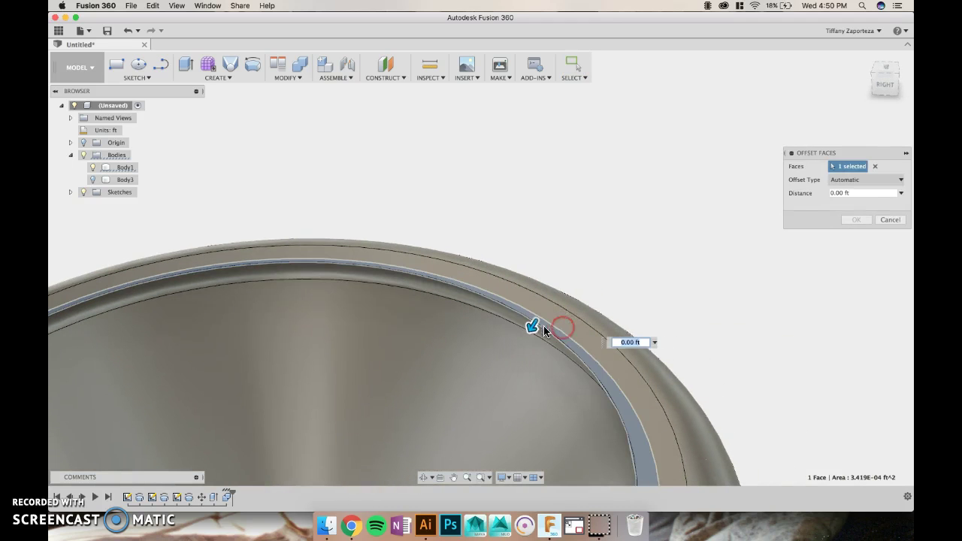
pyautogui.moveTo(534, 327)
pyautogui.mouseDown()
pyautogui.moveTo(539, 320)
pyautogui.moveTo(531, 328)
pyautogui.mouseUp()
pyautogui.click(632, 342)
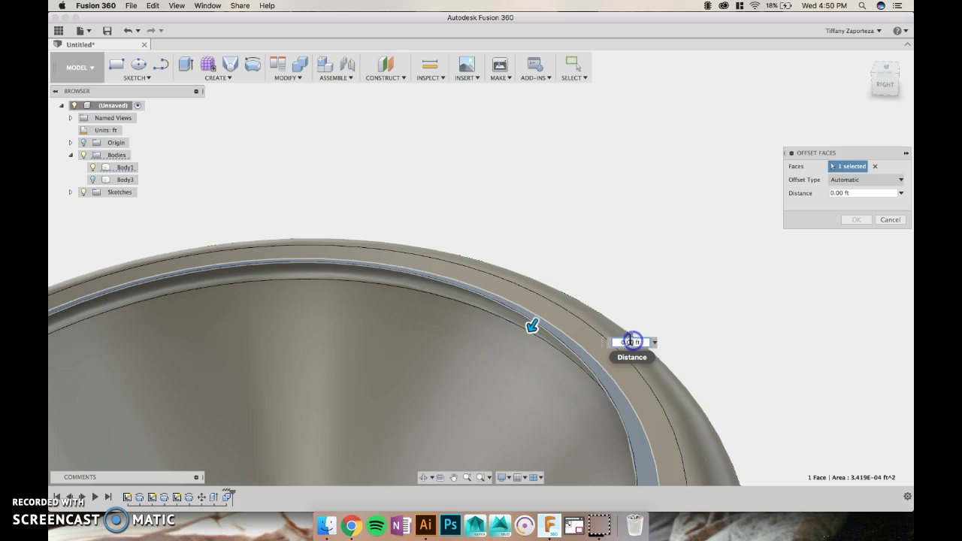
pyautogui.write('0.012')
pyautogui.click(609, 342)
pyautogui.press('BackSpace')
pyautogui.press('BackSpace')
pyautogui.write('2')
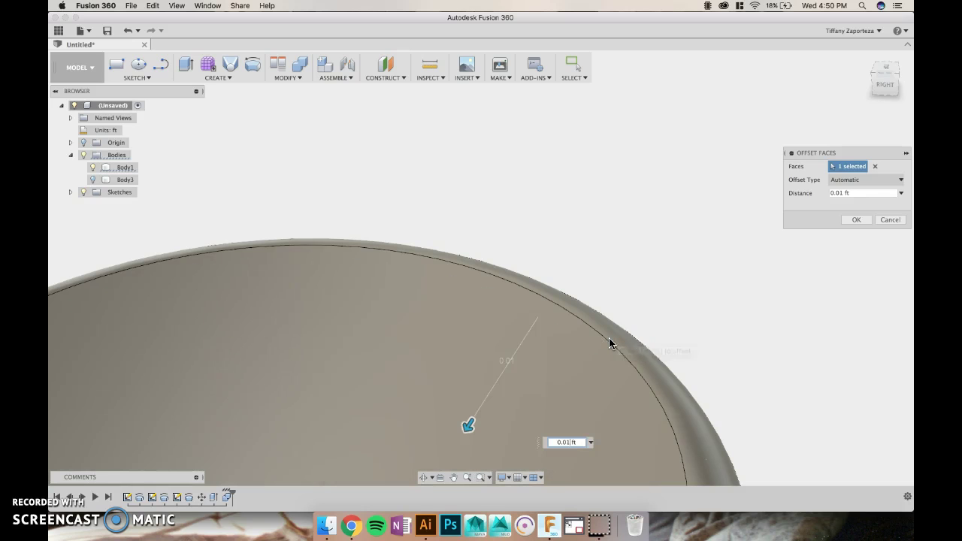
pyautogui.click(831, 272)
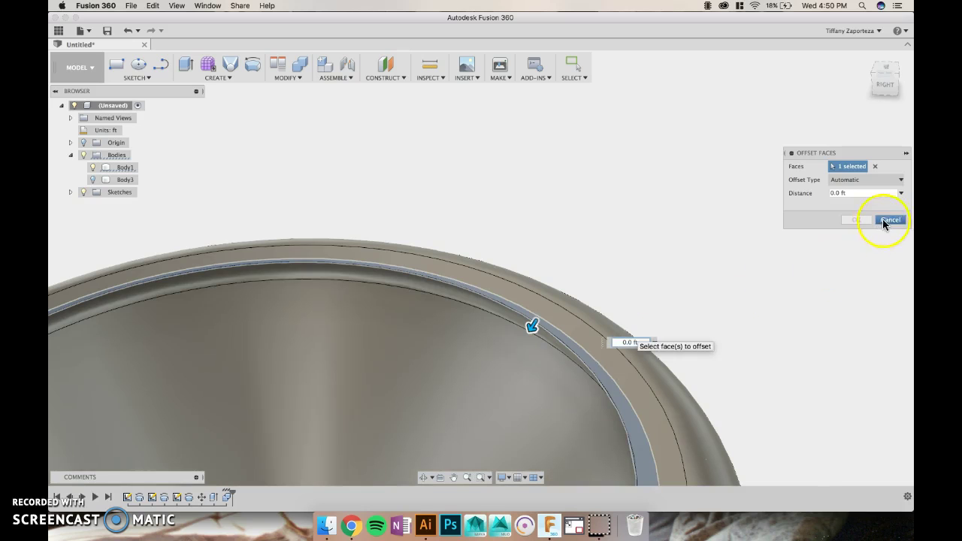
pyautogui.click(890, 220)
# - Fillet the inner edge of the bottle's mouth with a constant radius of 0.03 ft
pyautogui.click(576, 341)
pyautogui.moveTo(576, 342)
pyautogui.keyDown('shift'); pyautogui.mouseDown(button='middle')
pyautogui.moveTo(565, 333)
pyautogui.moveTo(577, 316)
pyautogui.moveTo(559, 339)
pyautogui.mouseUp(button='middle'); pyautogui.keyUp('shift')
pyautogui.scroll(3, 559, 349)
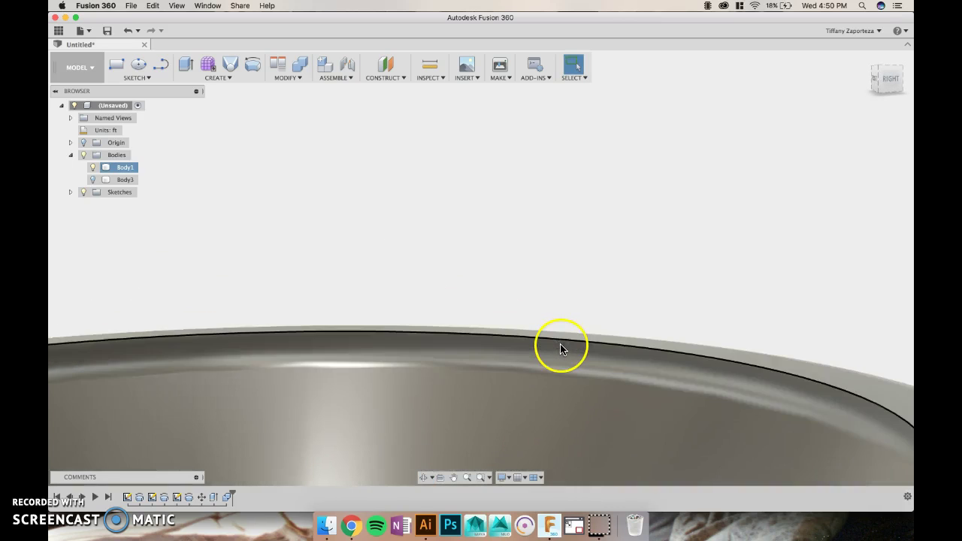
pyautogui.click(562, 345)
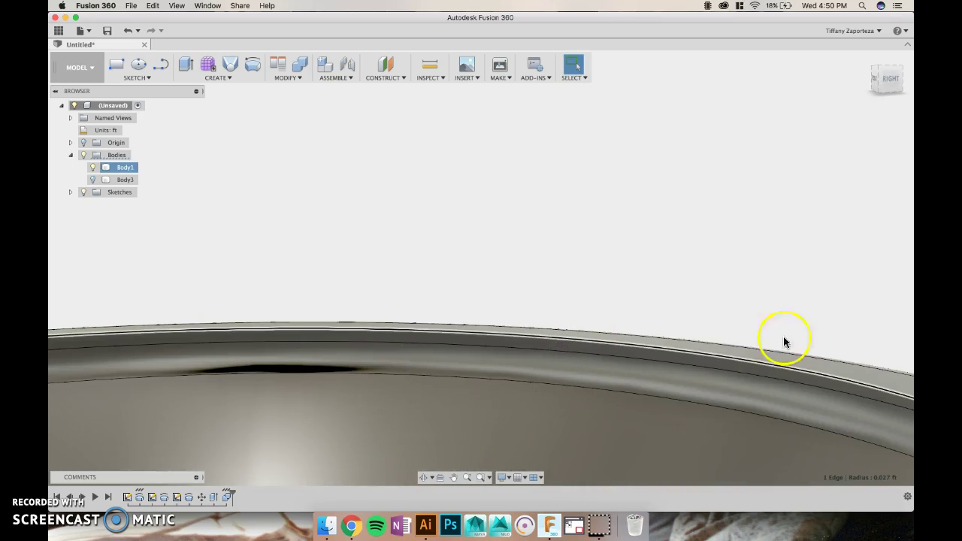
pyautogui.rightClick(625, 345)
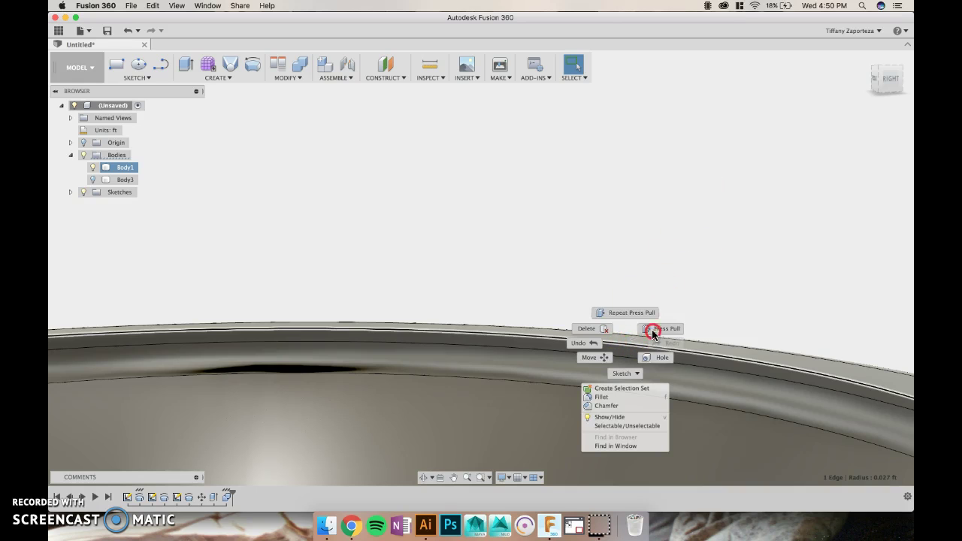
pyautogui.click(659, 331)
pyautogui.moveTo(620, 347); pyautogui.dragTo(624, 344)
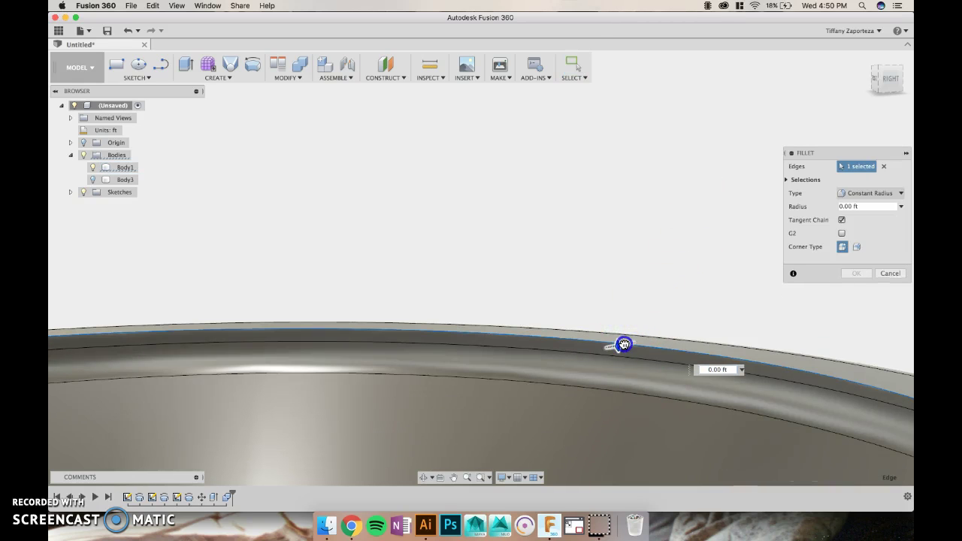
pyautogui.moveTo(721, 334); pyautogui.dragTo(728, 335)
pyautogui.moveTo(617, 345); pyautogui.dragTo(570, 352)
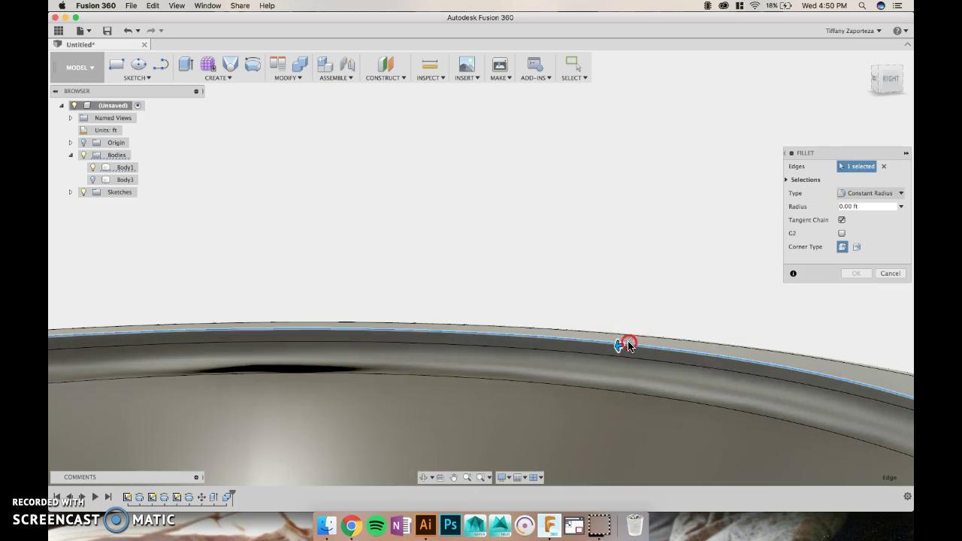
pyautogui.scroll(-5, 629, 345)
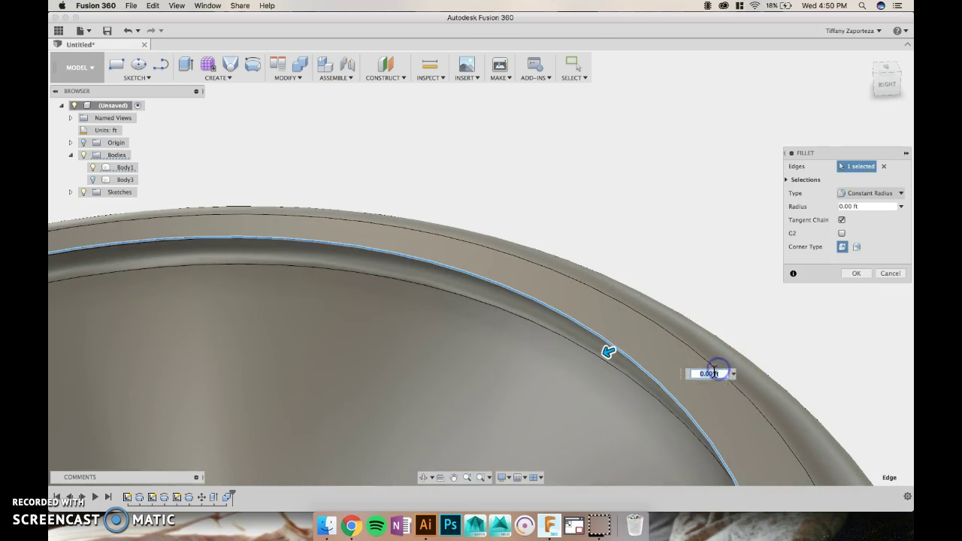
pyautogui.write('0.02')
pyautogui.press('Return')
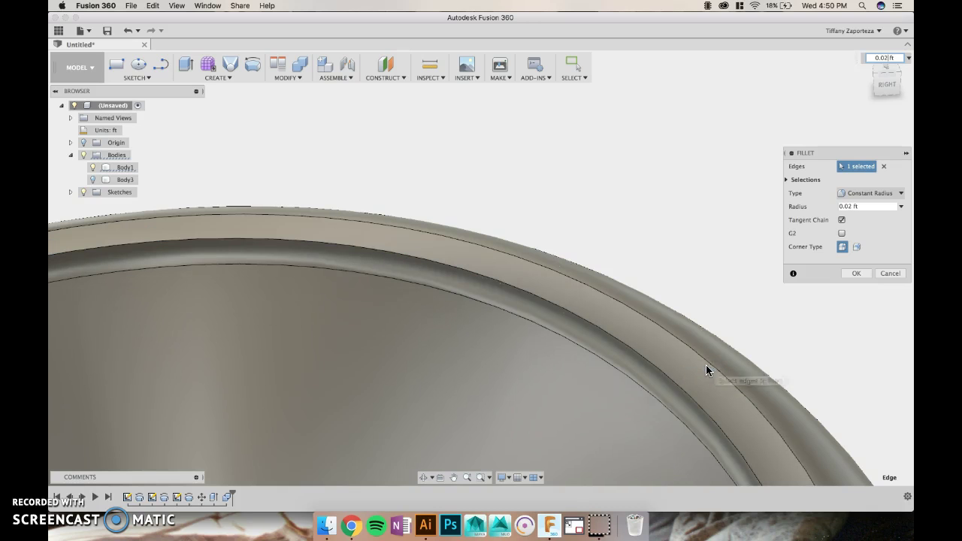
pyautogui.scroll(-3, 745, 359)
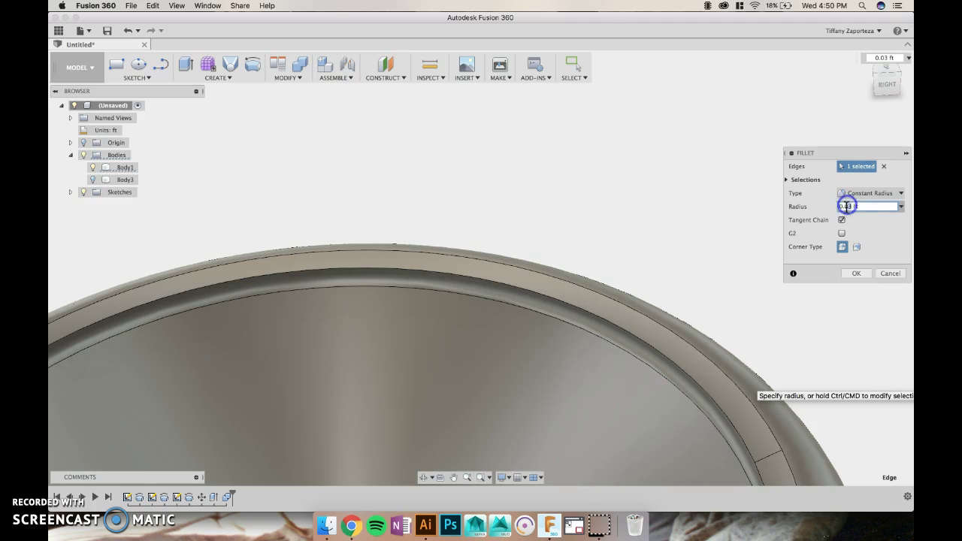
pyautogui.click(856, 273)
# - Switch to the Render workspace with the whole bottle shown upright
pyautogui.scroll(-3, 685, 398)
pyautogui.keyDown('shift'); pyautogui.moveTo(682, 395); pyautogui.dragTo(472, 149, button='middle'); pyautogui.keyUp('shift')
pyautogui.click(878, 90)
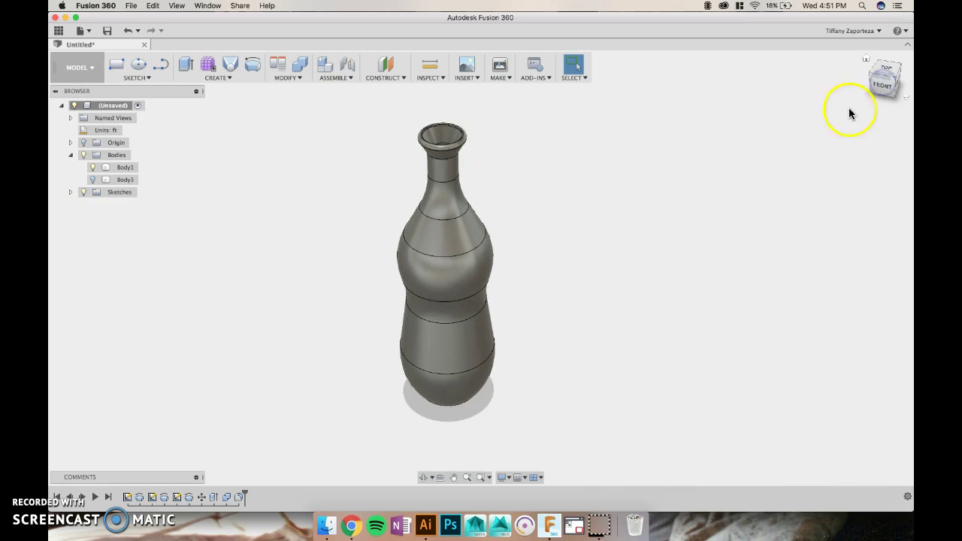
pyautogui.moveTo(636, 217); pyautogui.dragTo(647, 188, button='middle')
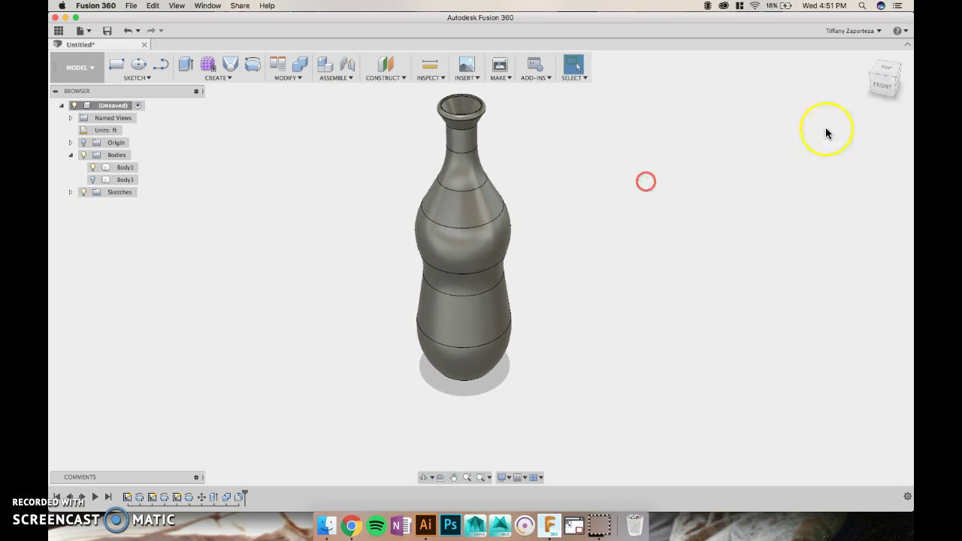
pyautogui.keyDown('shift'); pyautogui.moveTo(751, 173); pyautogui.dragTo(620, 215, button='middle'); pyautogui.keyUp('shift')
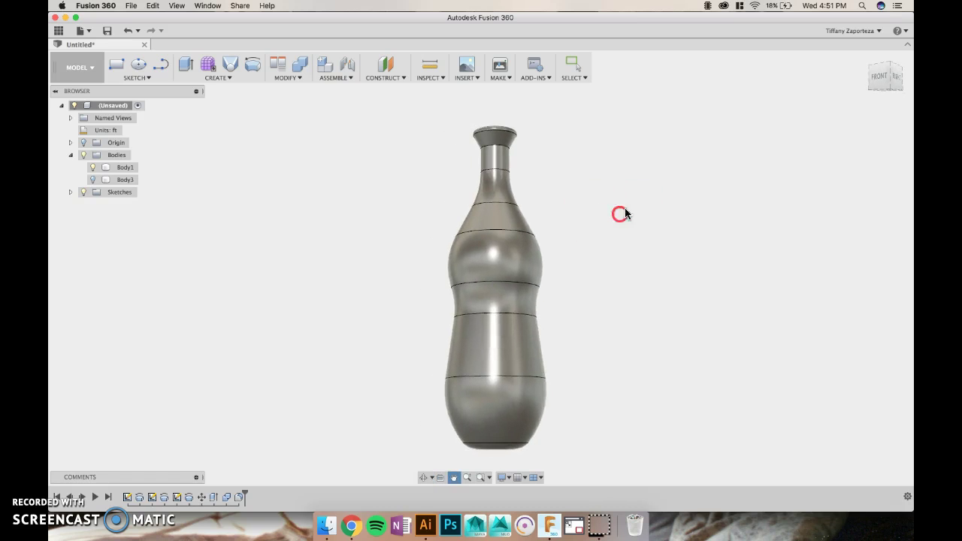
pyautogui.click(77, 69)
pyautogui.click(69, 127)
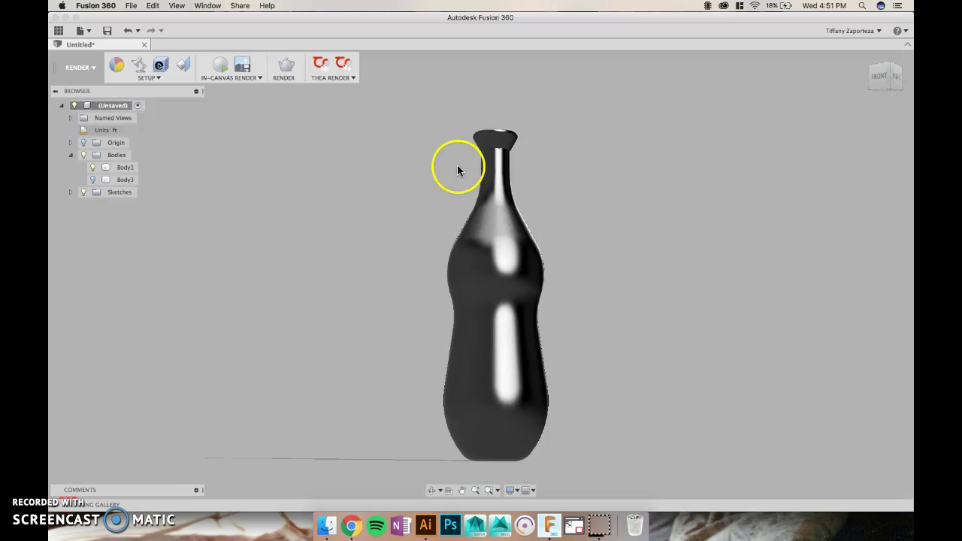
# - Apply the Glass (Clear) appearance from the Smooth glass library to the bottle body
pyautogui.click(116, 64)
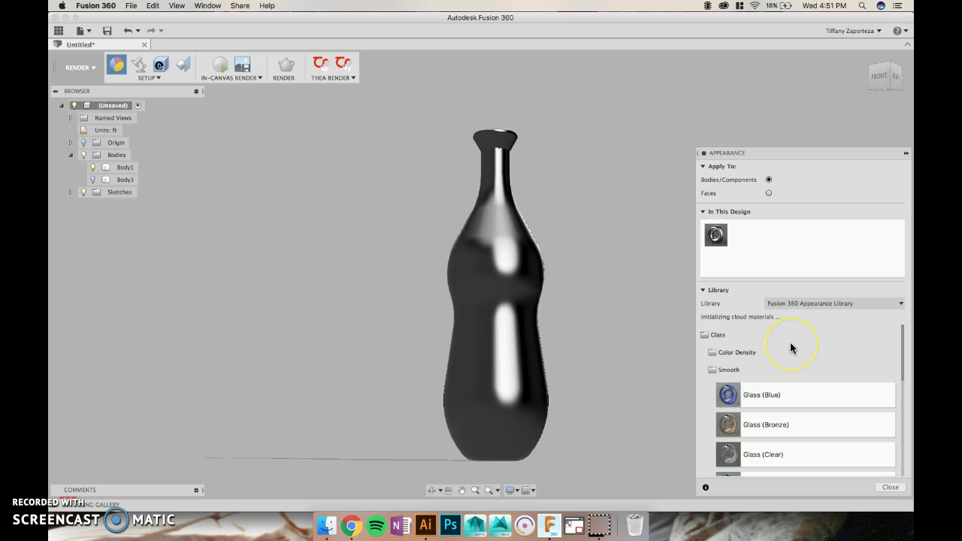
pyautogui.click(786, 455)
pyautogui.moveTo(768, 451); pyautogui.dragTo(519, 279)
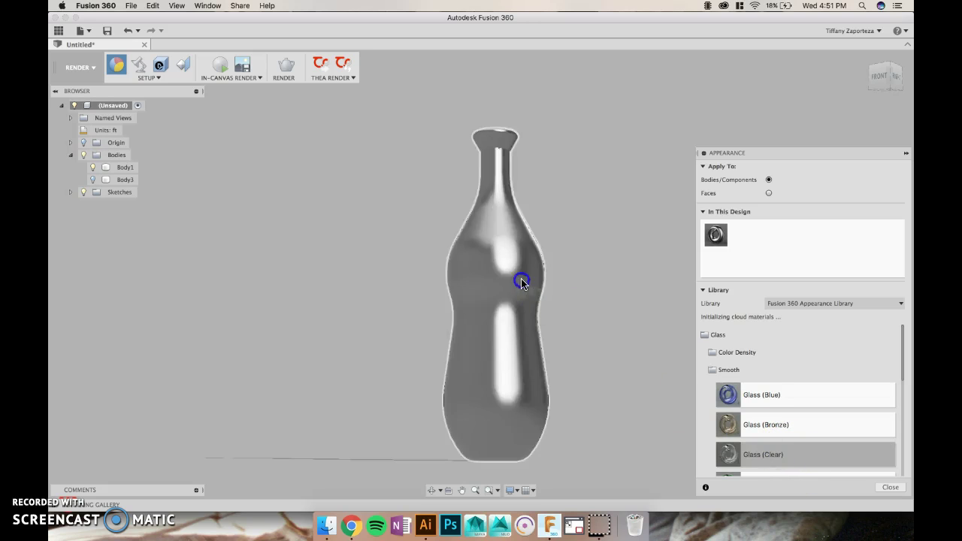
# - Return to the Model workspace and, in the front view, sketch a two-point horizontal spline across the bottle's shoulder, extending past both sides
pyautogui.click(91, 67)
pyautogui.click(74, 89)
pyautogui.click(406, 245)
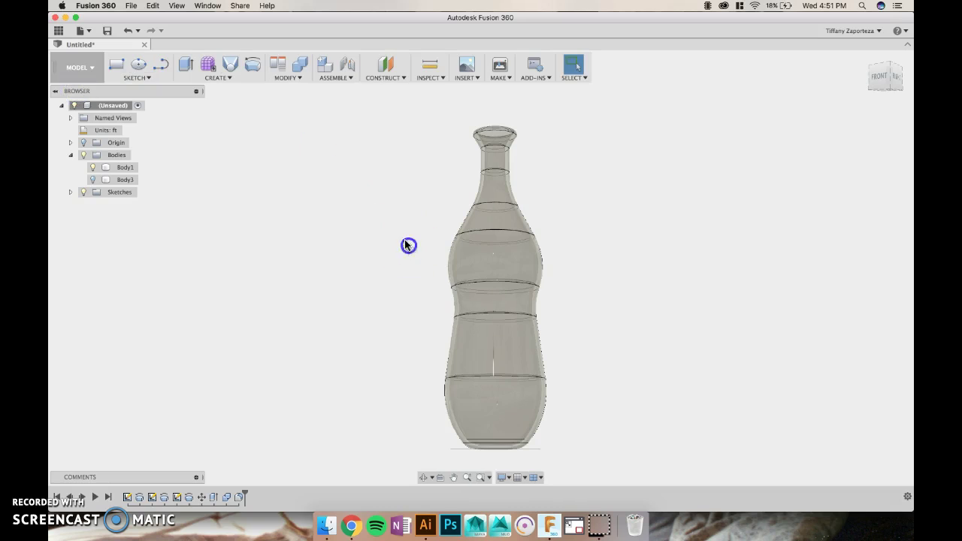
pyautogui.click(884, 79)
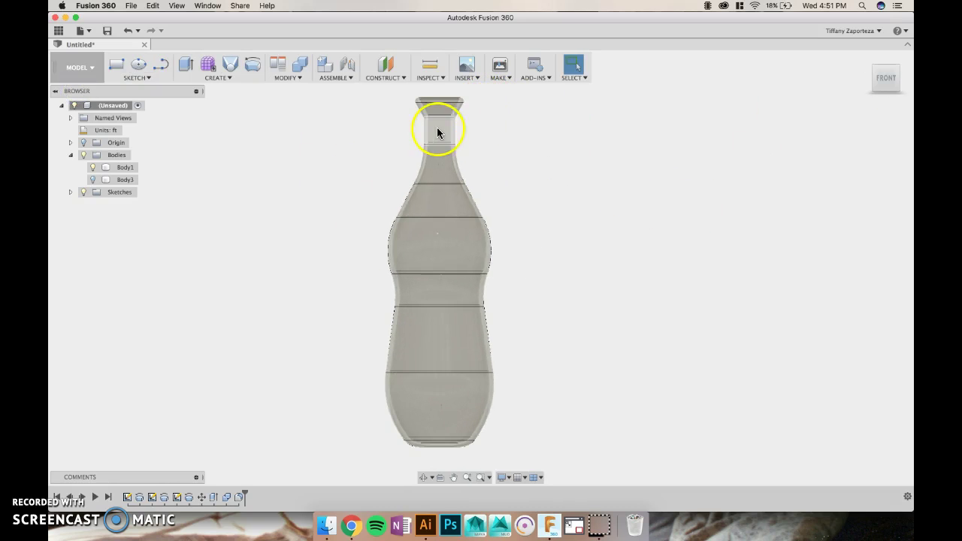
pyautogui.click(150, 78)
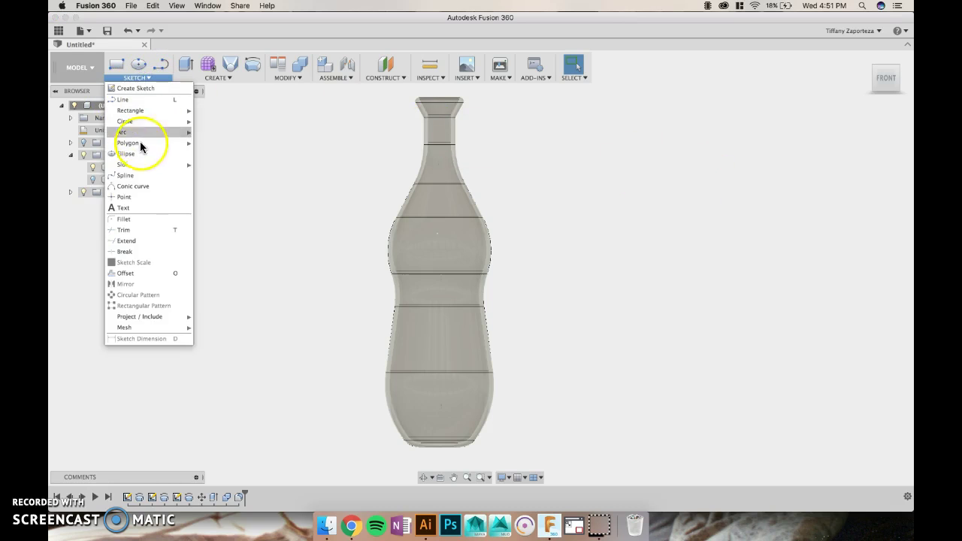
pyautogui.click(142, 176)
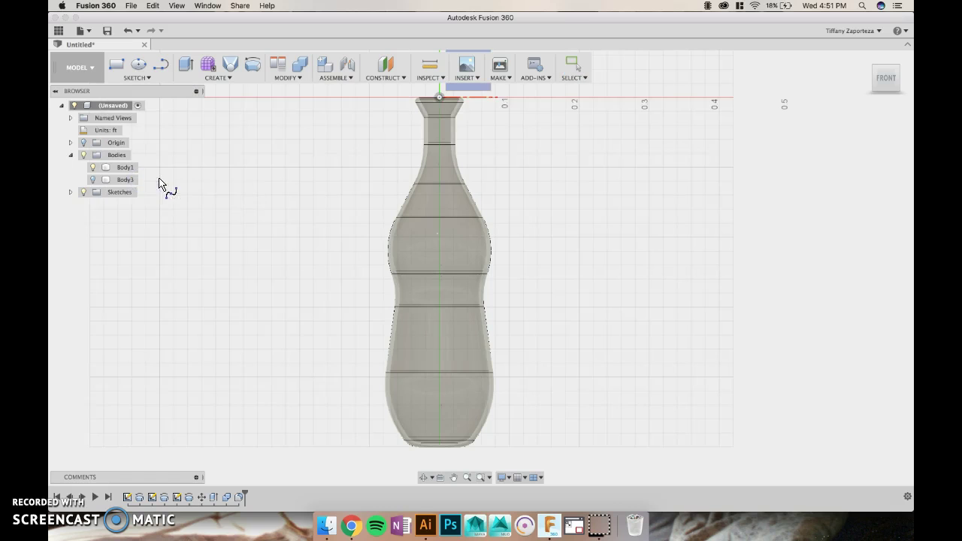
pyautogui.click(252, 194)
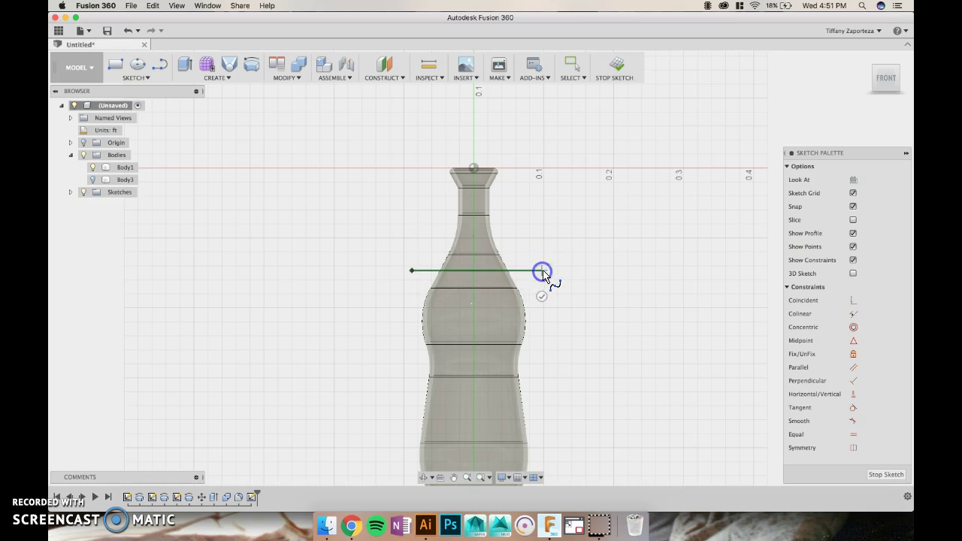
pyautogui.press('Escape')
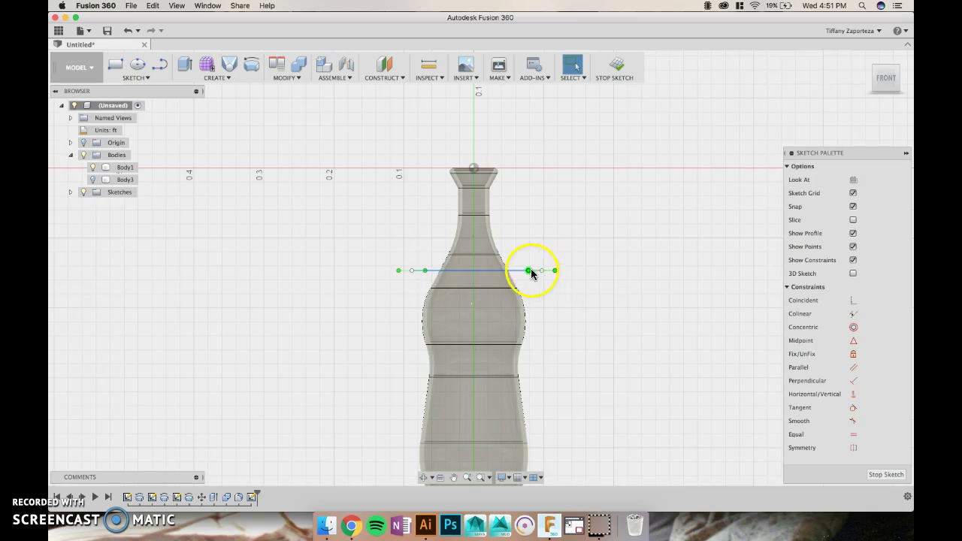
# - Bend the spline into a shallow downward curve by lowering the inner tangent handle at its right end
pyautogui.scroll(5, 531, 272)
pyautogui.click(519, 276)
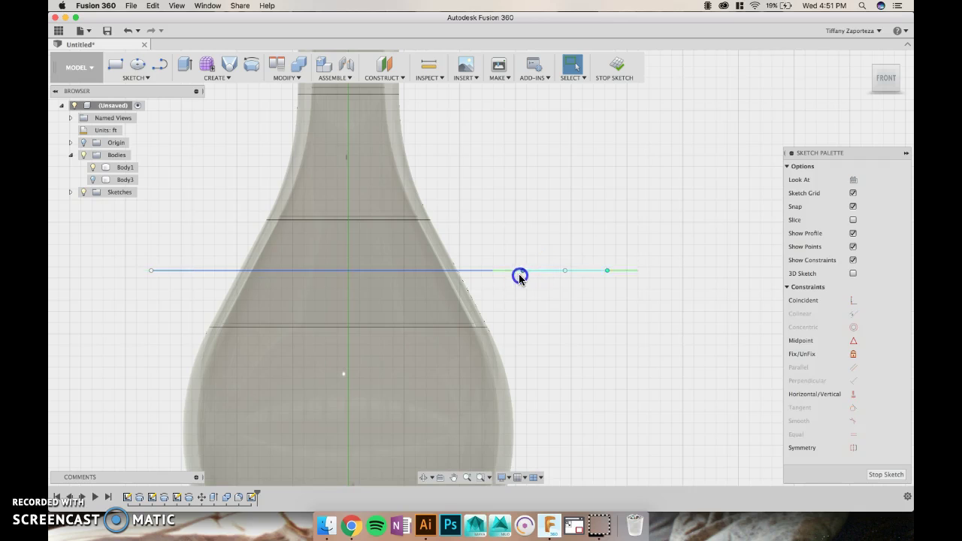
pyautogui.moveTo(519, 277); pyautogui.dragTo(513, 281)
pyautogui.scroll(-8, 512, 280)
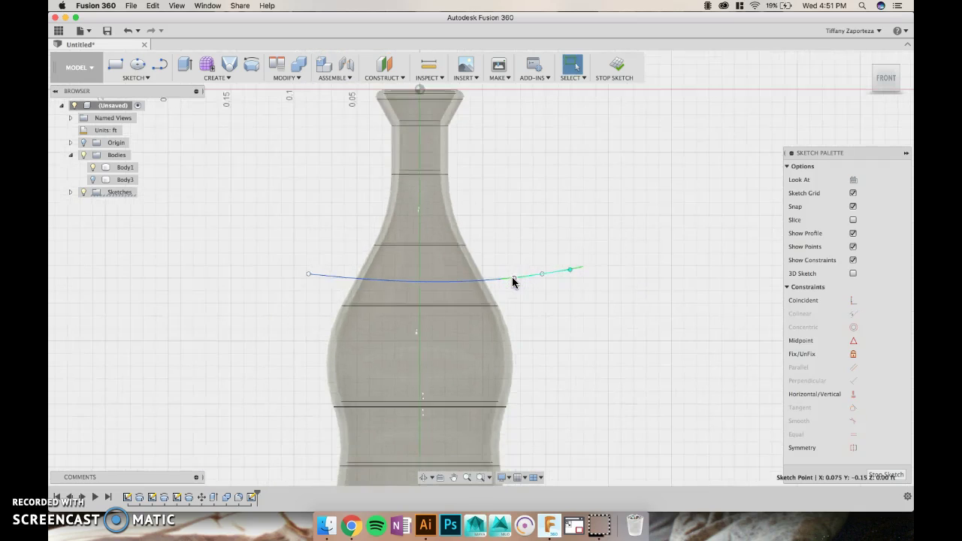
# - Draw three lines from the spline's ends around the lower bottle to close a profile that extends just below the base
pyautogui.click(160, 64)
pyautogui.click(424, 250)
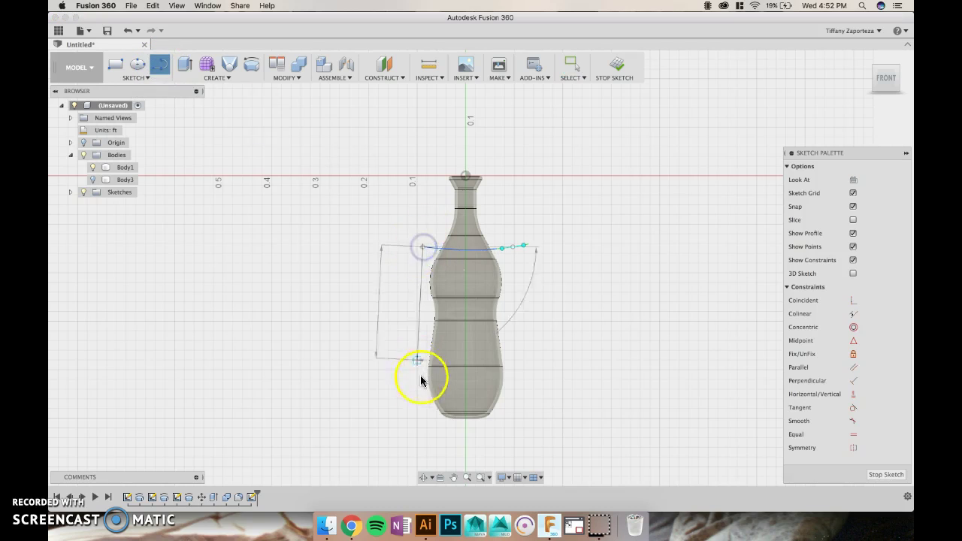
pyautogui.click(422, 427)
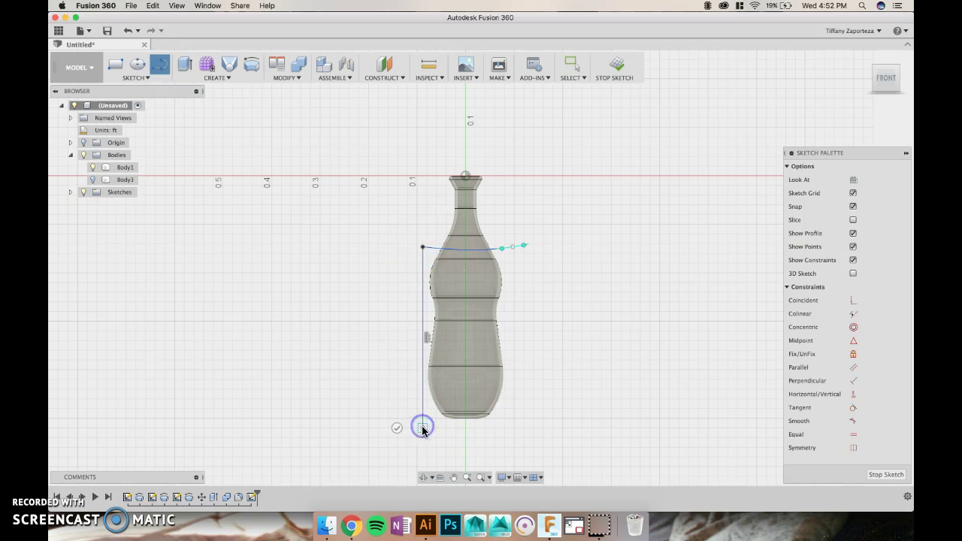
pyautogui.click(524, 427)
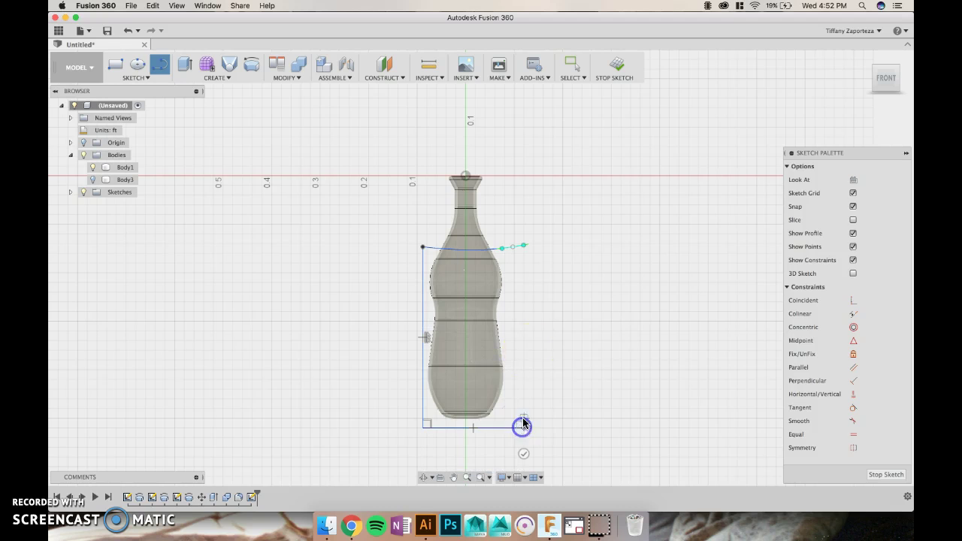
pyautogui.click(512, 247)
pyautogui.press('Escape')
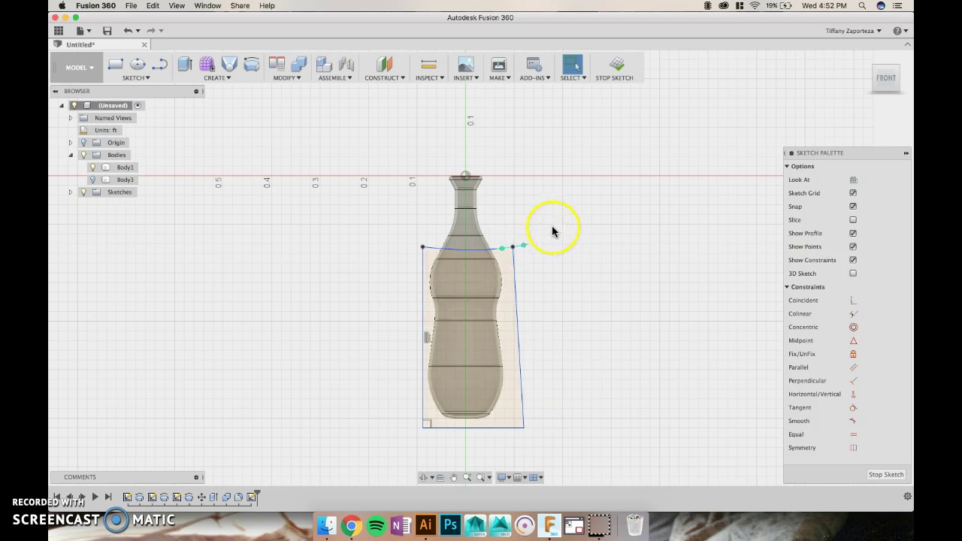
# - Finish the sketch and extrude the closed profile -0.40 ft through the bottle as a new body
pyautogui.keyDown('shift'); pyautogui.moveTo(661, 334); pyautogui.dragTo(694, 376, button='middle'); pyautogui.keyUp('shift')
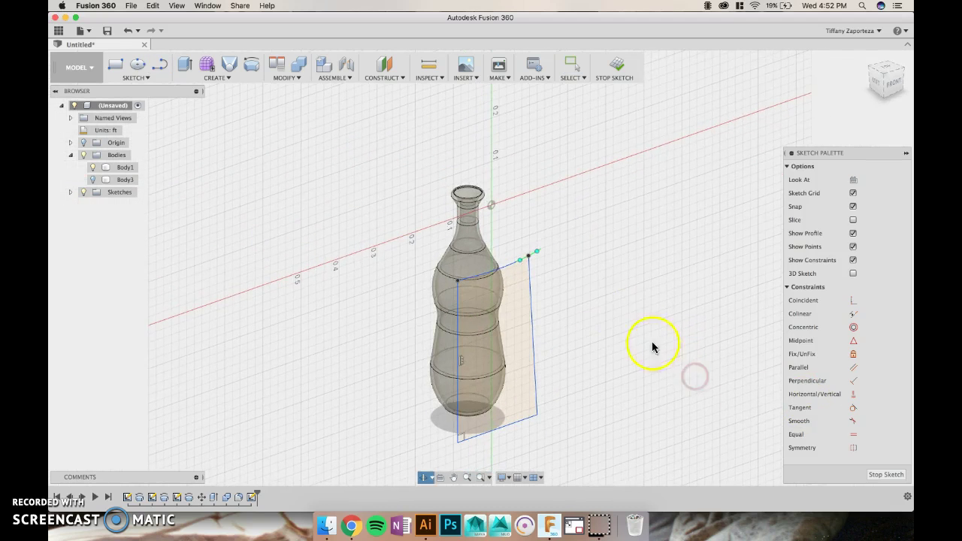
pyautogui.click(876, 473)
pyautogui.click(525, 365)
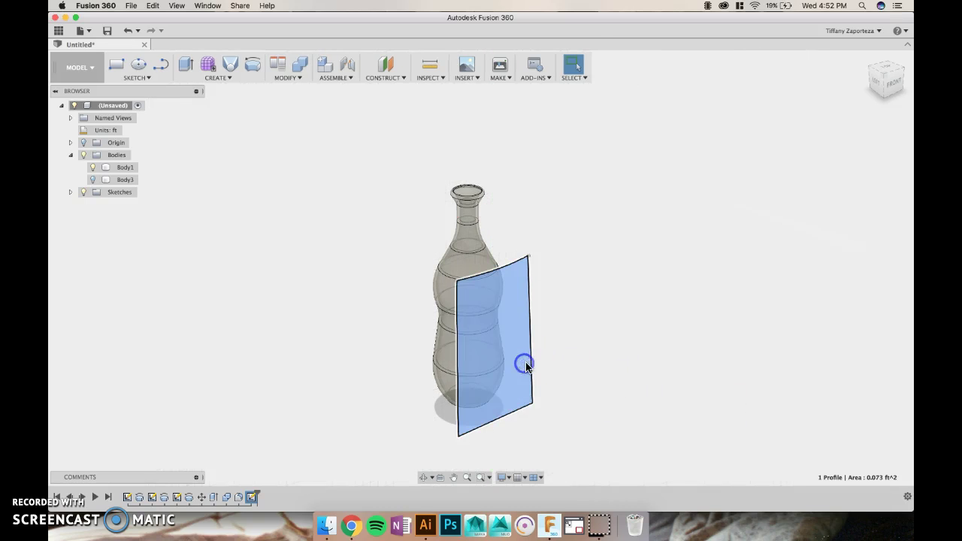
pyautogui.rightClick(520, 365)
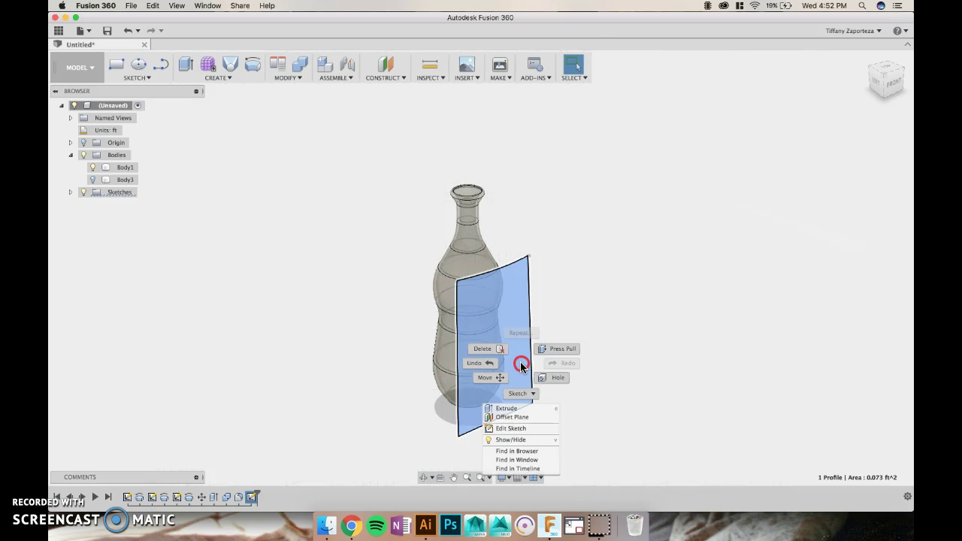
pyautogui.click(508, 408)
pyautogui.moveTo(505, 350); pyautogui.dragTo(395, 281)
pyautogui.click(868, 251)
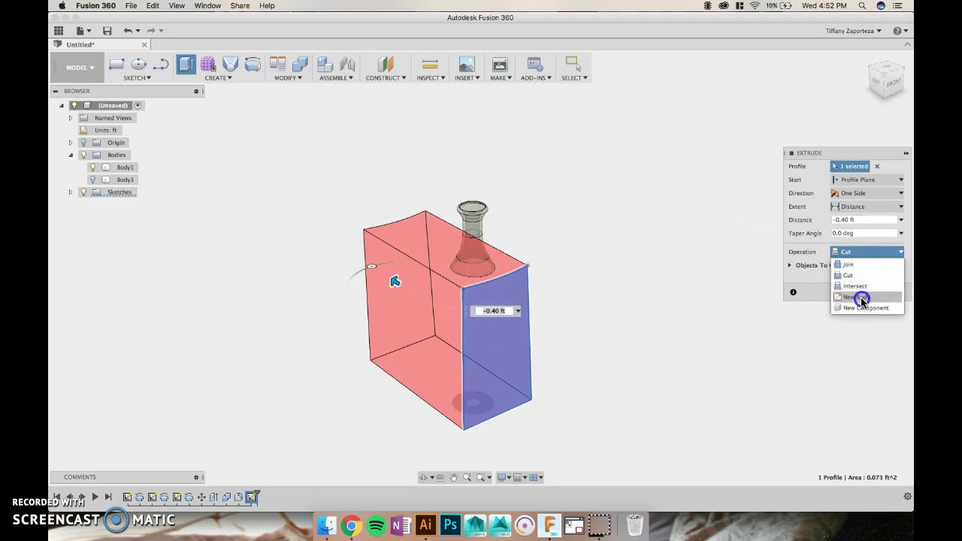
pyautogui.click(861, 297)
pyautogui.click(853, 279)
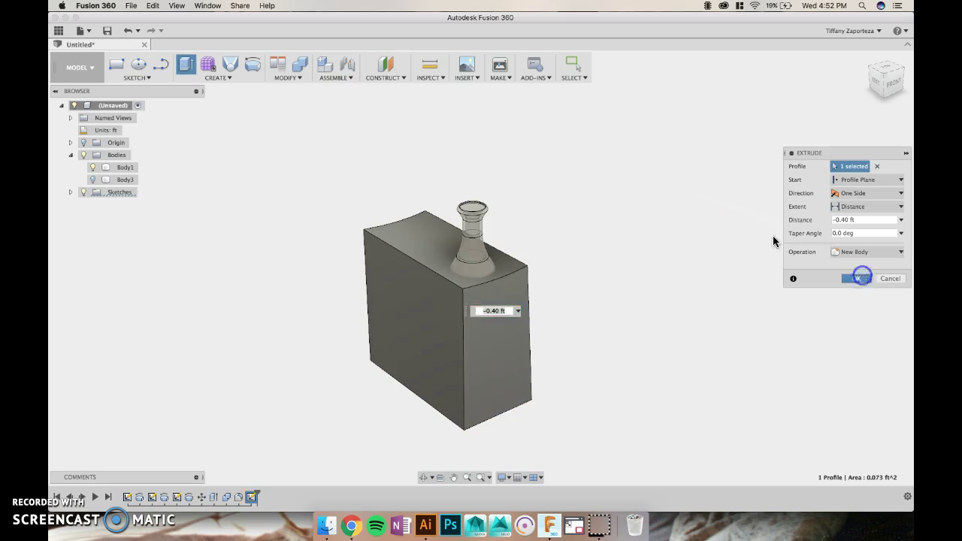
# - Switch to the Render workspace and apply the Glass - Window appearance to the extruded block
pyautogui.click(87, 73)
pyautogui.click(82, 127)
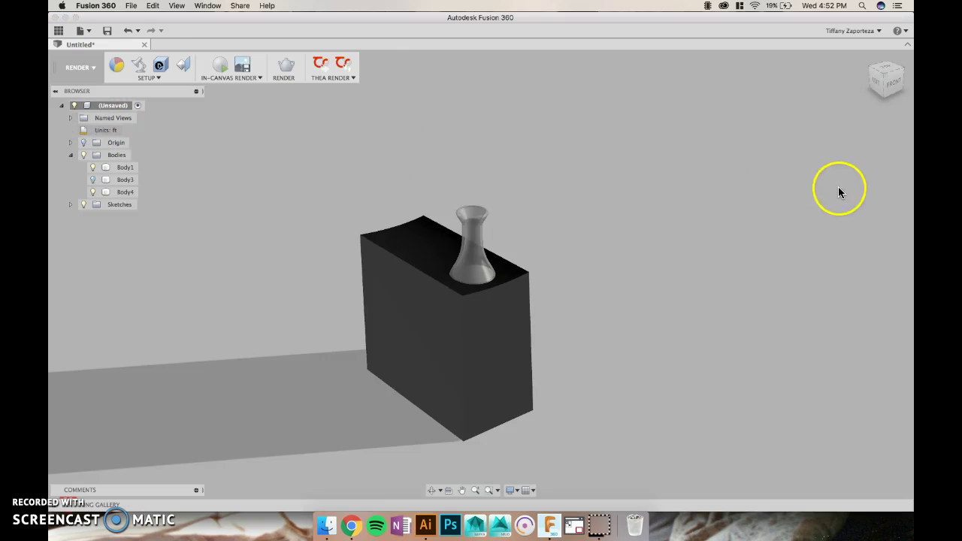
pyautogui.click(116, 64)
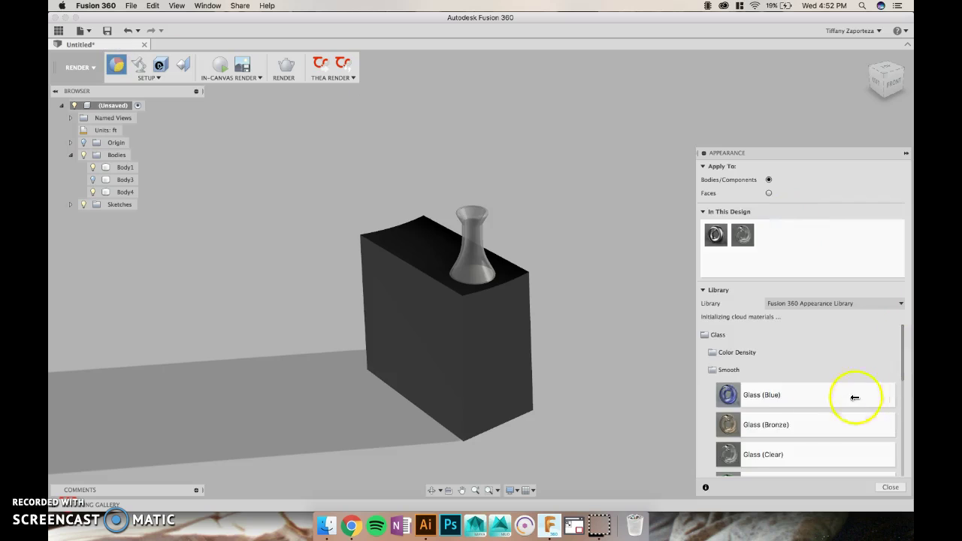
pyautogui.scroll(-5, 770, 415)
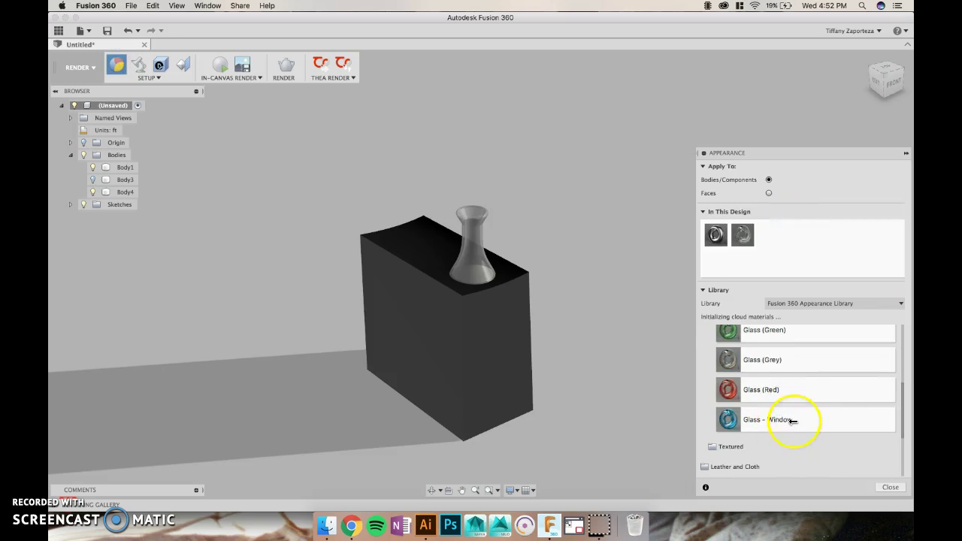
pyautogui.moveTo(698, 409); pyautogui.dragTo(531, 376)
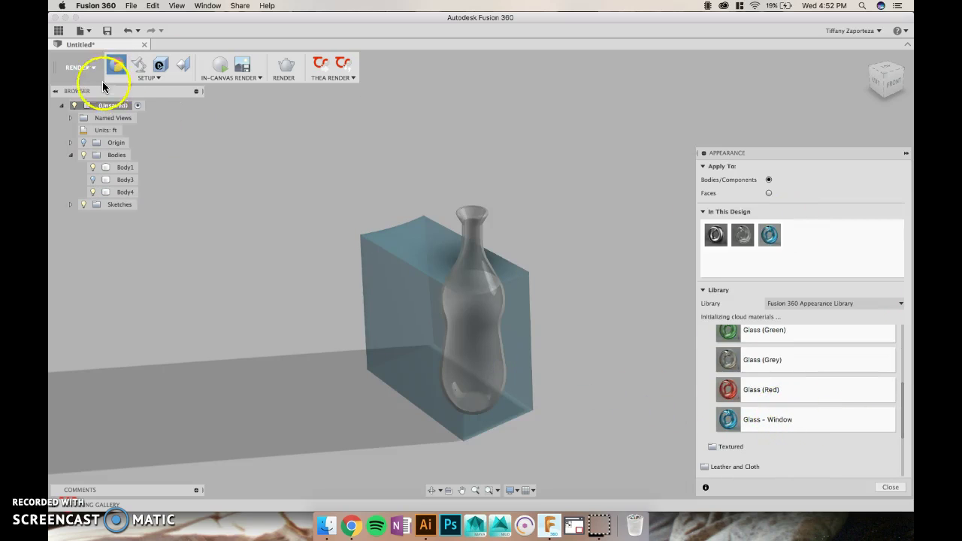
# - Return to the Model workspace, hide Body1 and show Body3 inside the block
pyautogui.click(77, 68)
pyautogui.click(84, 91)
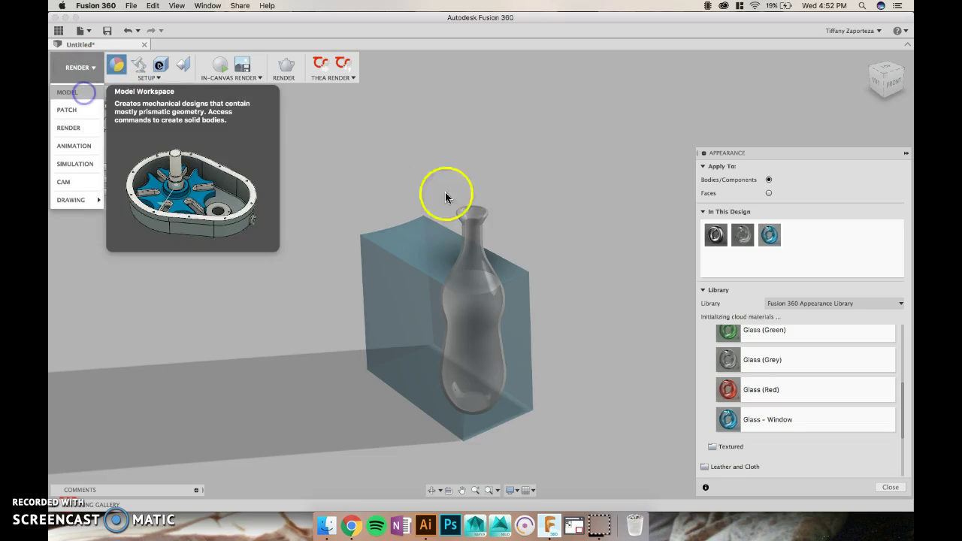
pyautogui.click(63, 91)
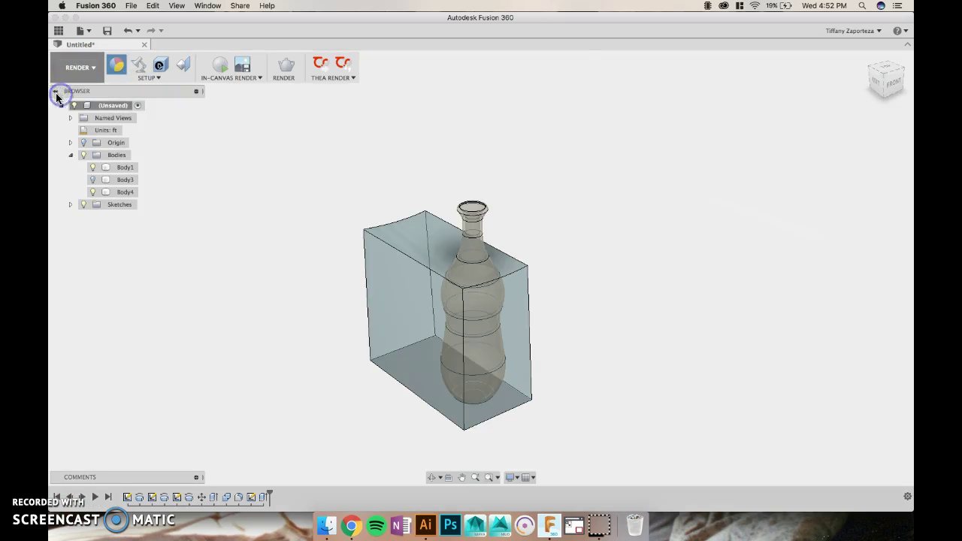
pyautogui.click(418, 200)
pyautogui.keyDown('shift'); pyautogui.moveTo(424, 187); pyautogui.dragTo(399, 176, button='middle'); pyautogui.keyUp('shift')
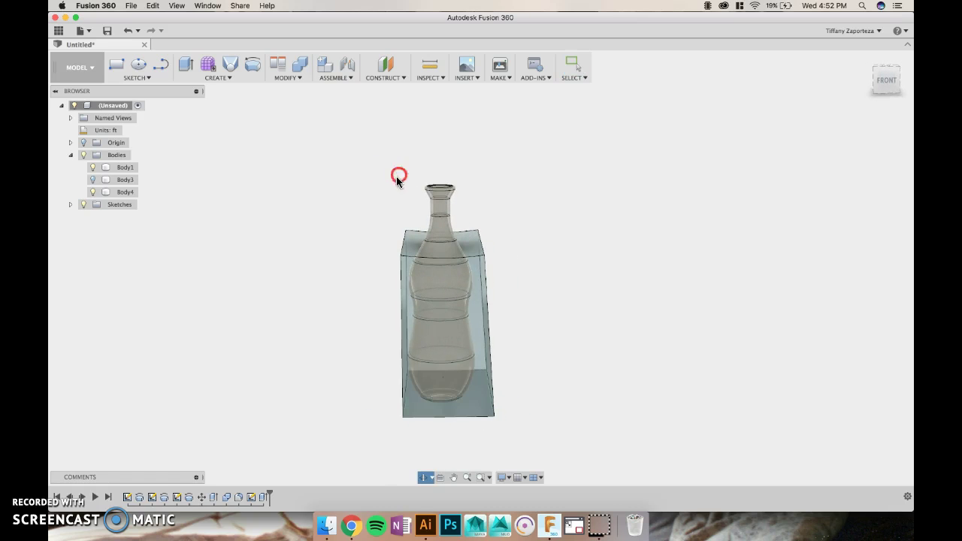
pyautogui.click(90, 168)
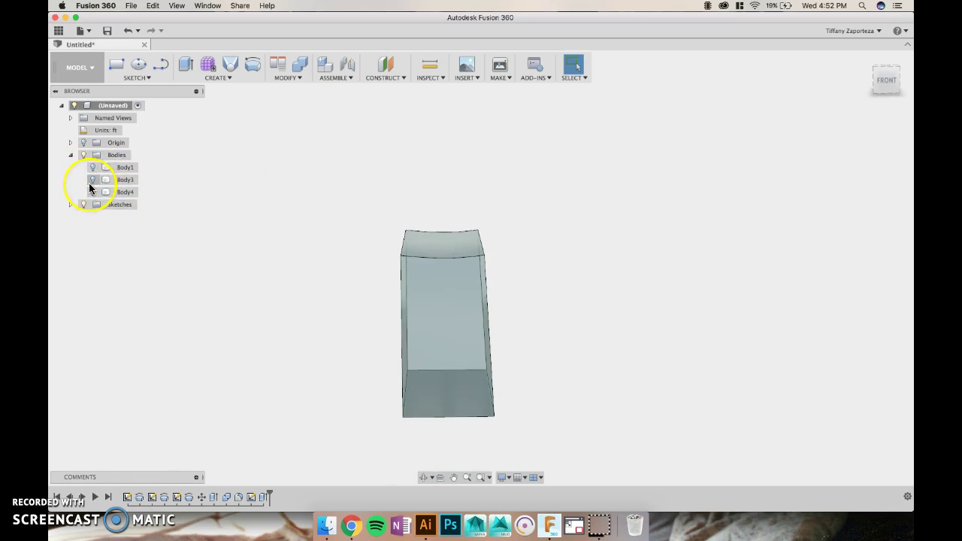
pyautogui.click(91, 180)
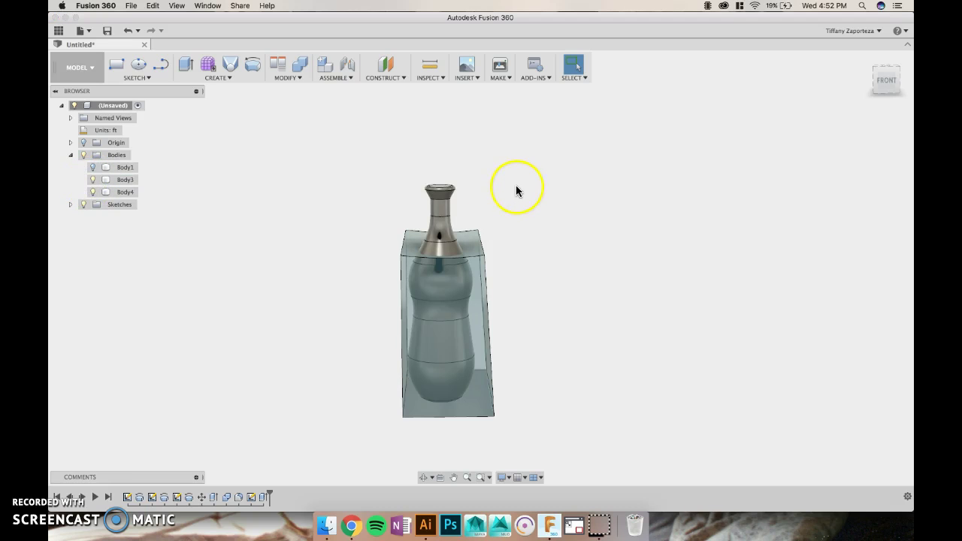
pyautogui.moveTo(496, 178)
pyautogui.keyDown('shift'); pyautogui.mouseDown(button='middle')
pyautogui.moveTo(504, 188)
pyautogui.moveTo(498, 168)
pyautogui.moveTo(506, 178)
pyautogui.mouseUp(button='middle'); pyautogui.keyUp('shift')
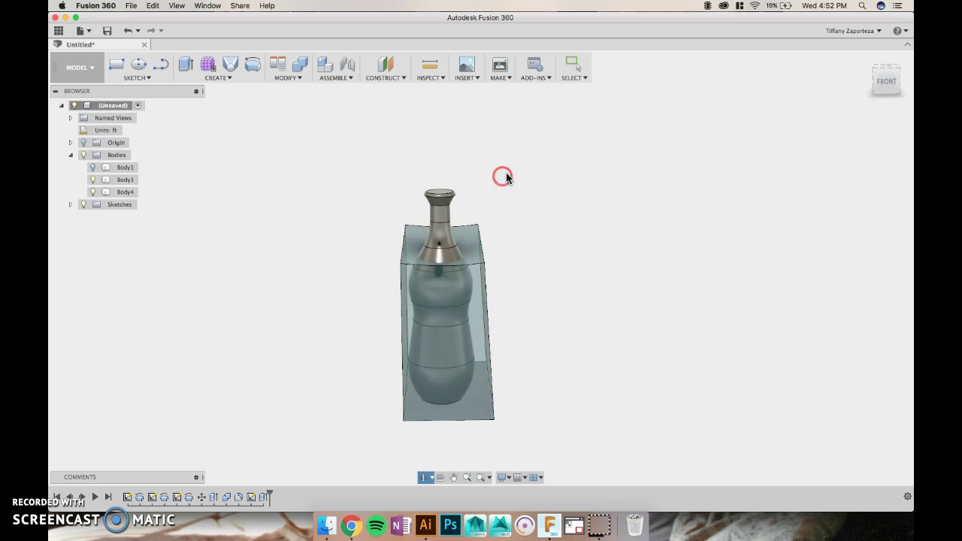
# - Combine the block (Body4) as target with Body3 as tool body using the Intersect operation
pyautogui.click(289, 78)
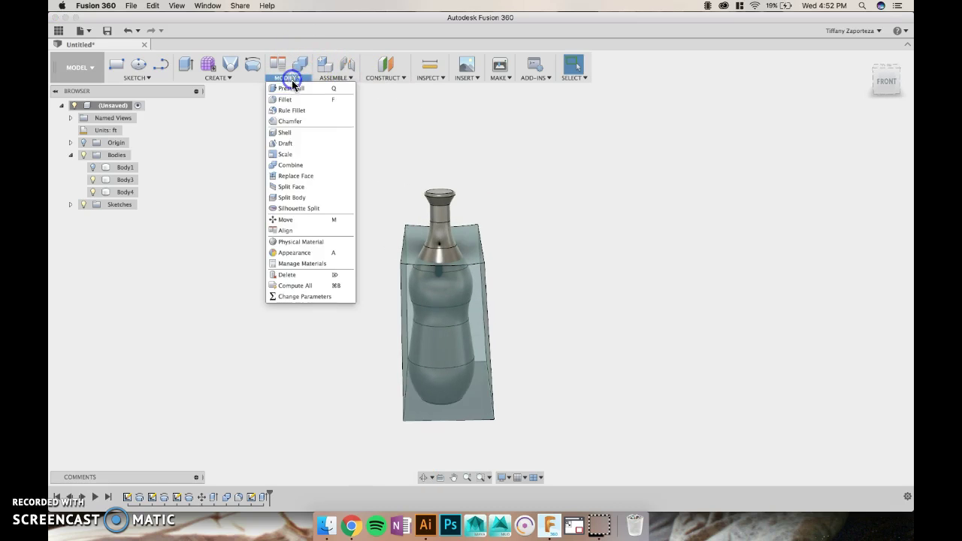
pyautogui.click(298, 165)
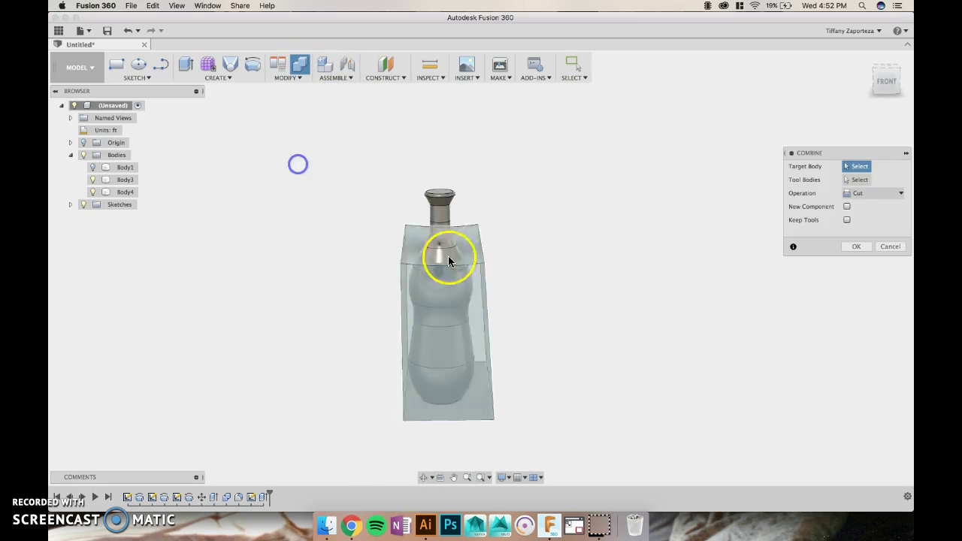
pyautogui.click(451, 355)
pyautogui.click(441, 208)
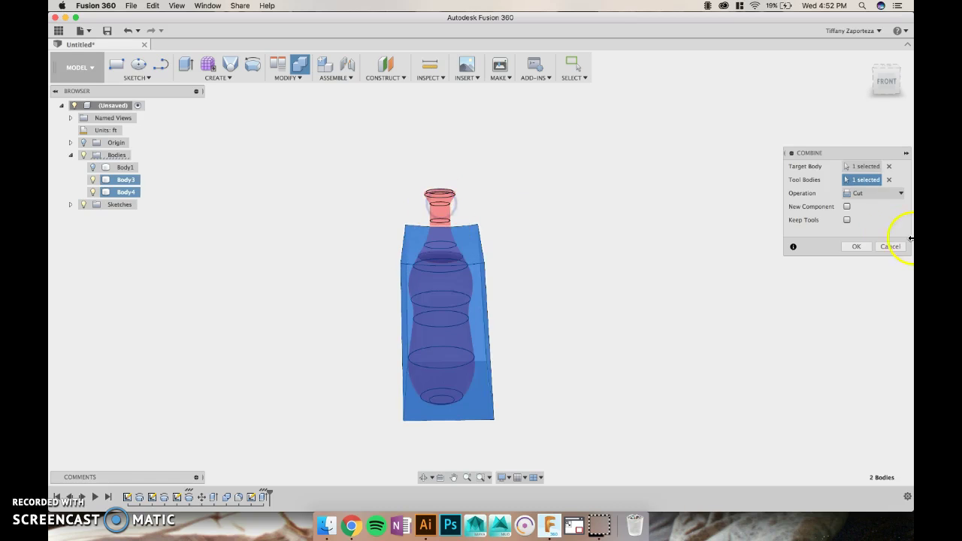
pyautogui.click(882, 197)
pyautogui.click(869, 228)
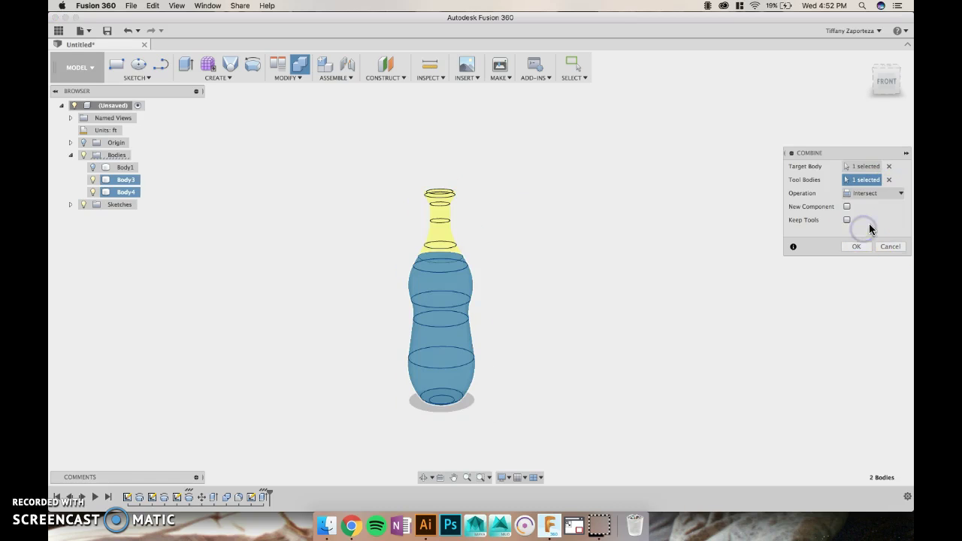
pyautogui.click(857, 246)
# - Show Body1 again and examine how the intersected body sits inside the bottle
pyautogui.keyDown('shift'); pyautogui.moveTo(455, 223); pyautogui.dragTo(571, 296, button='middle'); pyautogui.keyUp('shift')
pyautogui.scroll(-3, 590, 277)
pyautogui.scroll(5, 571, 296)
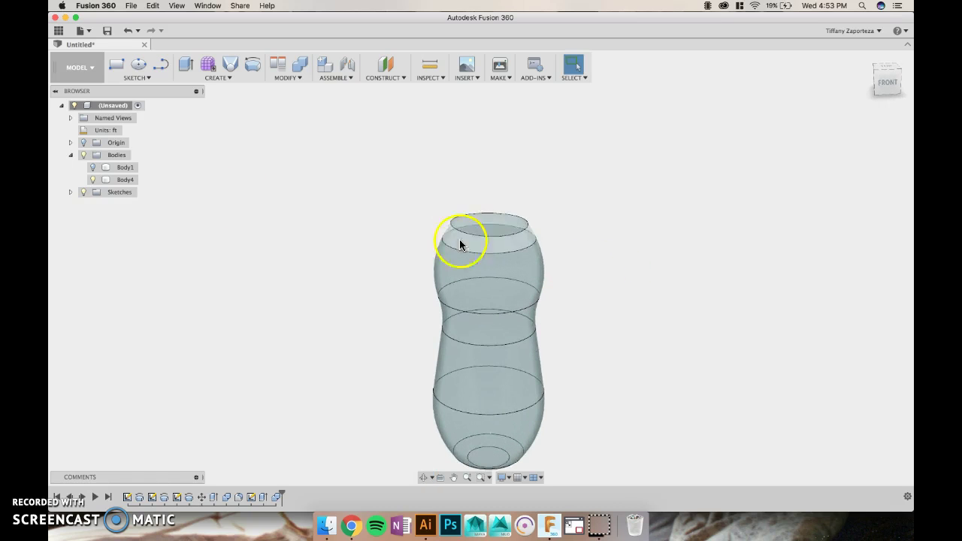
pyautogui.click(89, 169)
pyautogui.click(676, 203)
pyautogui.moveTo(640, 249)
pyautogui.keyDown('shift'); pyautogui.mouseDown(button='middle')
pyautogui.moveTo(638, 206)
pyautogui.moveTo(644, 234)
pyautogui.moveTo(627, 250)
pyautogui.moveTo(599, 224)
pyautogui.moveTo(608, 215)
pyautogui.moveTo(614, 251)
pyautogui.mouseUp(button='middle'); pyautogui.keyUp('shift')
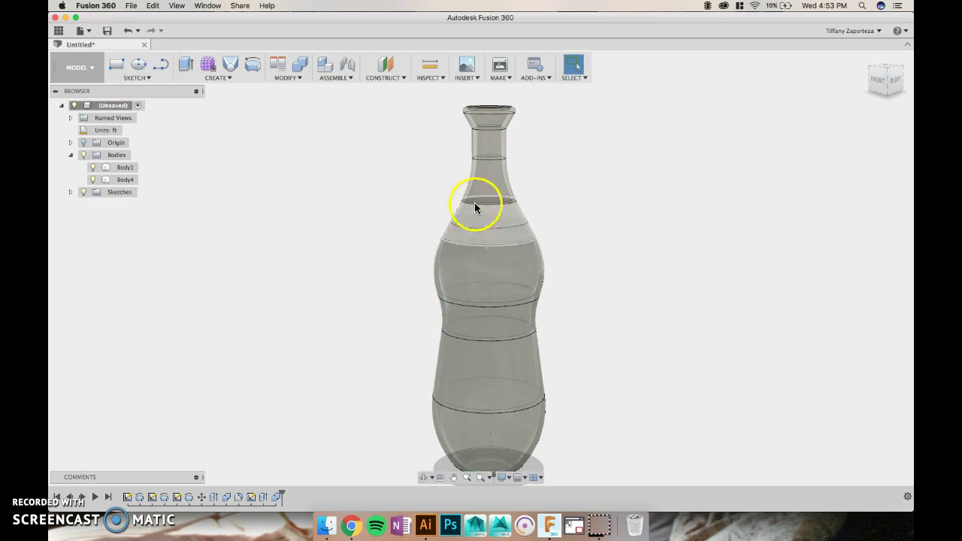
# - Switch to the Render workspace and view the filled bottle straight from the front
pyautogui.keyDown('shift'); pyautogui.moveTo(472, 203); pyautogui.dragTo(576, 207, button='middle'); pyautogui.keyUp('shift')
pyautogui.click(78, 67)
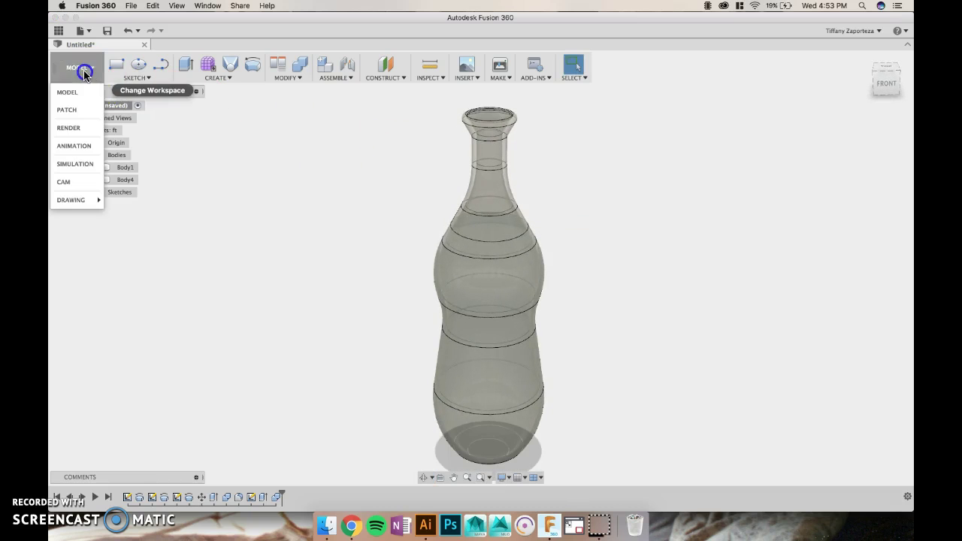
pyautogui.click(78, 129)
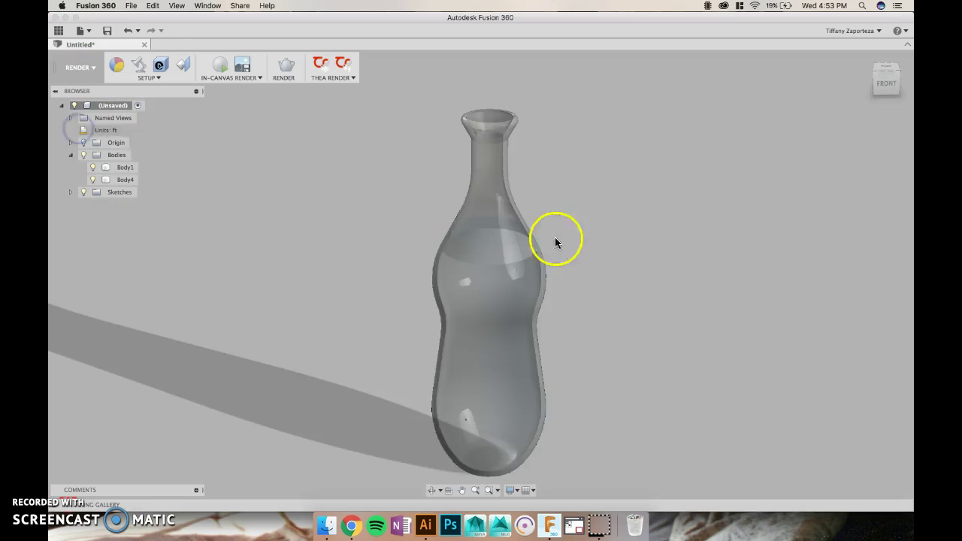
pyautogui.keyDown('shift'); pyautogui.moveTo(616, 245); pyautogui.dragTo(621, 231, button='middle'); pyautogui.keyUp('shift')
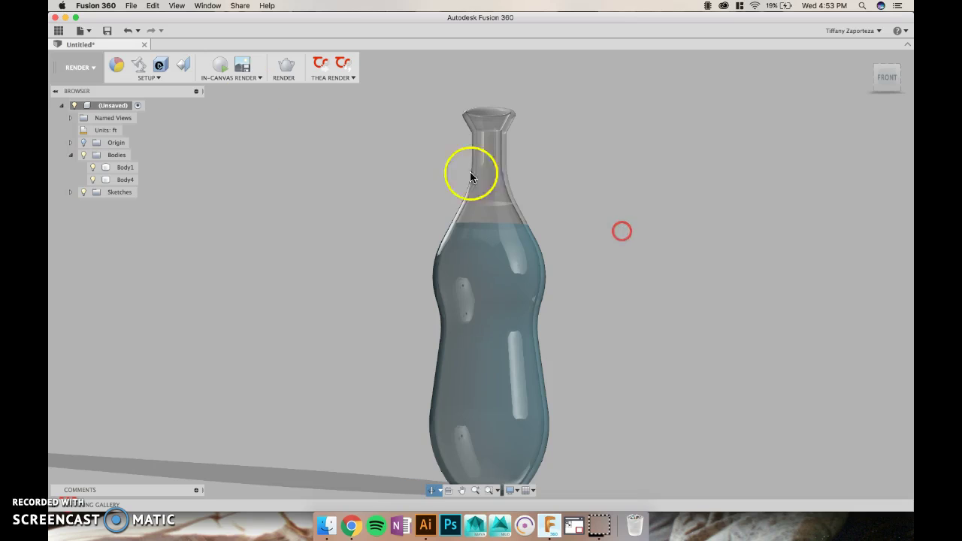
# - Open the scene settings and apply the Grid Light environment from the Fusion 360 environment library
pyautogui.click(135, 67)
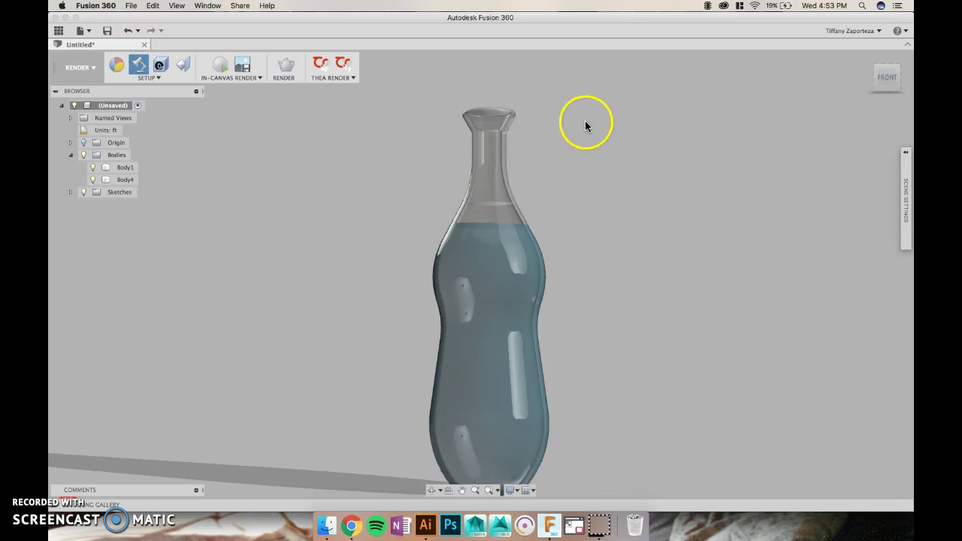
pyautogui.click(906, 193)
pyautogui.click(906, 177)
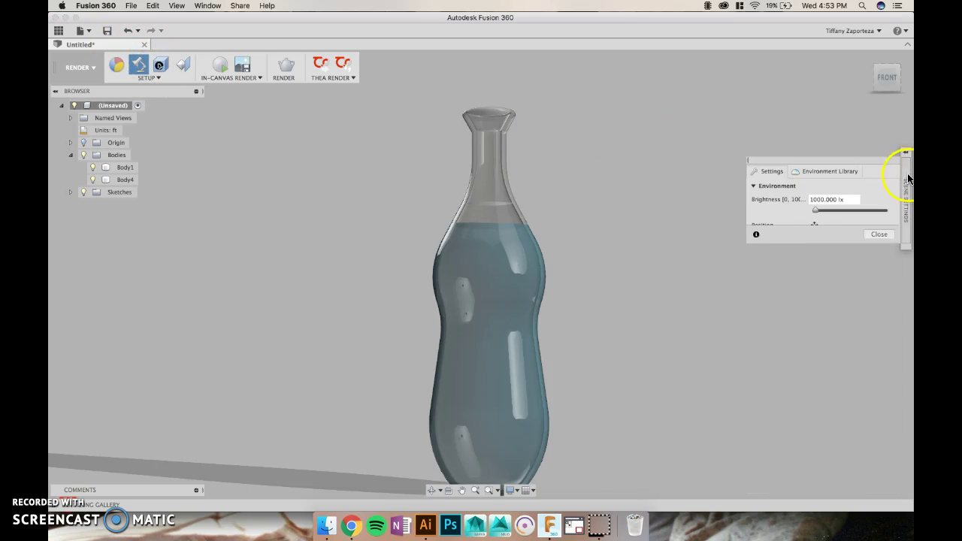
pyautogui.click(840, 172)
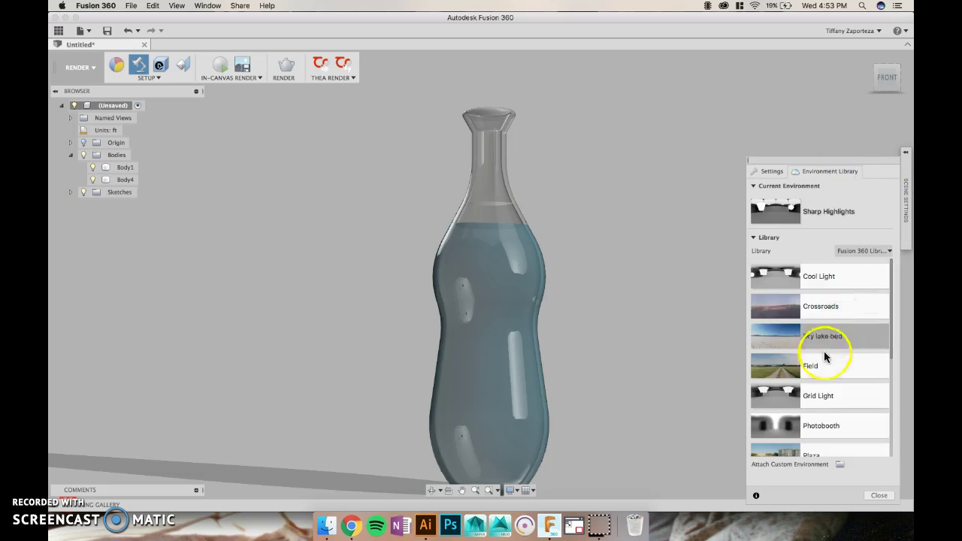
pyautogui.scroll(-3, 816, 391)
pyautogui.moveTo(820, 303); pyautogui.dragTo(655, 266)
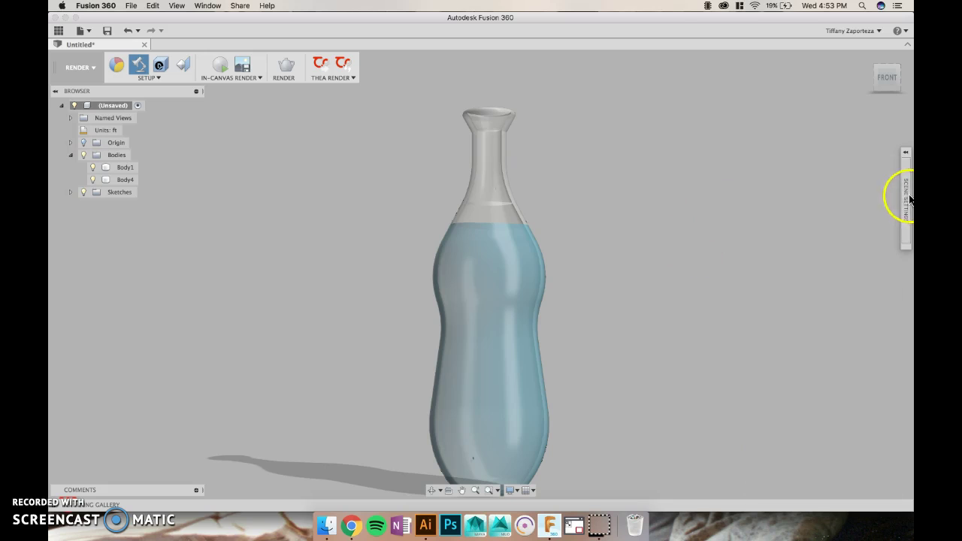
pyautogui.moveTo(907, 201)
pyautogui.moveTo(816, 388); pyautogui.dragTo(816, 388)
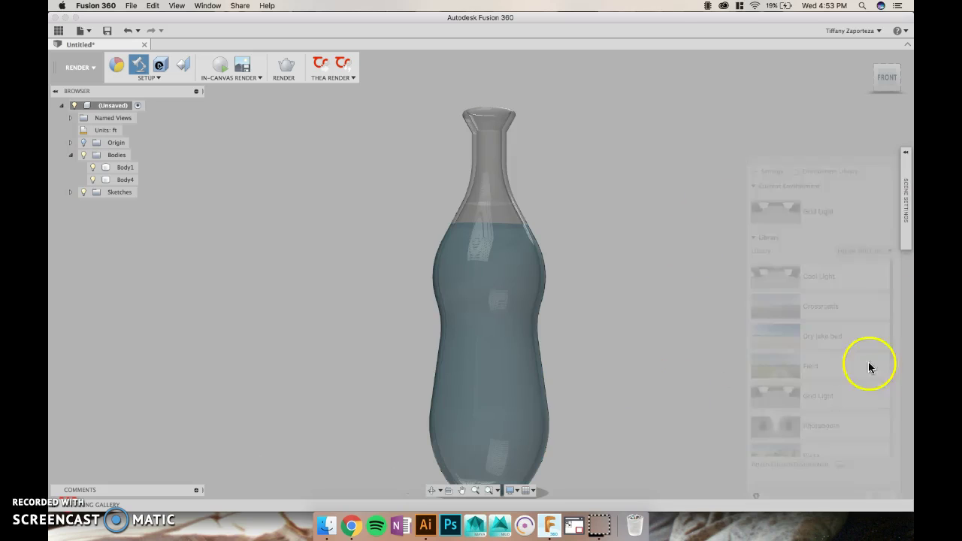
# - Raise the environment brightness in the scene settings to about 2600 lx
pyautogui.click(907, 226)
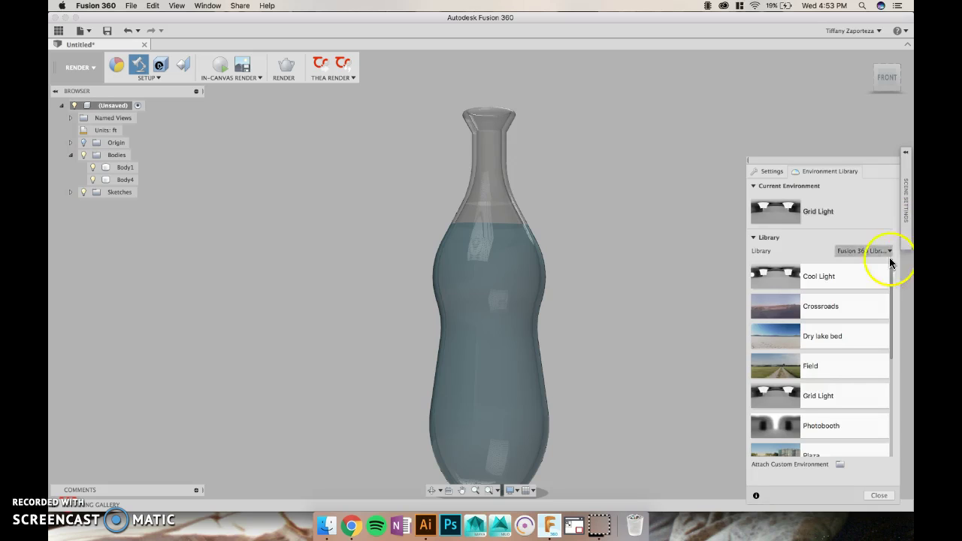
pyautogui.click(768, 171)
pyautogui.moveTo(817, 213); pyautogui.dragTo(825, 213)
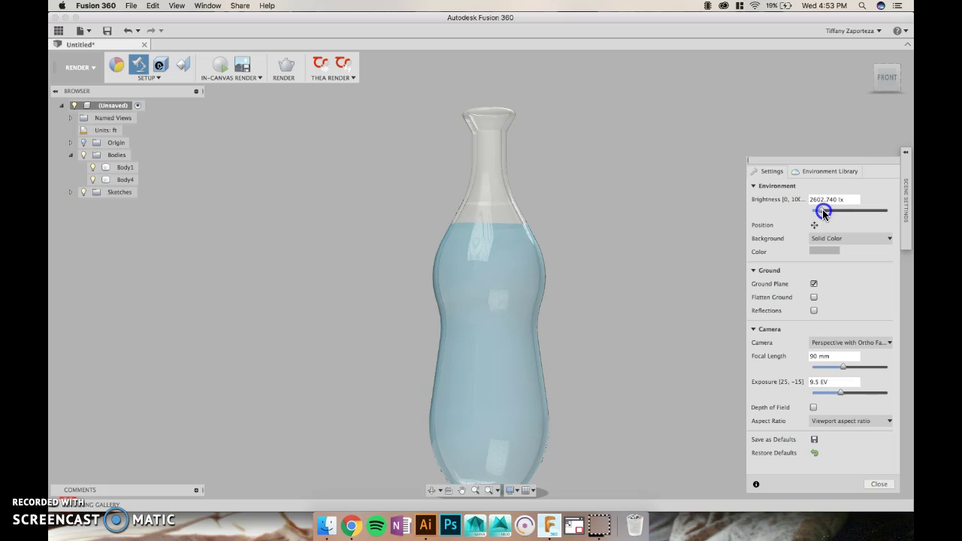
# - Change the scene's solid background color to a very light grey, after trying light blue (RGB 145, 215, 255)
pyautogui.click(817, 253)
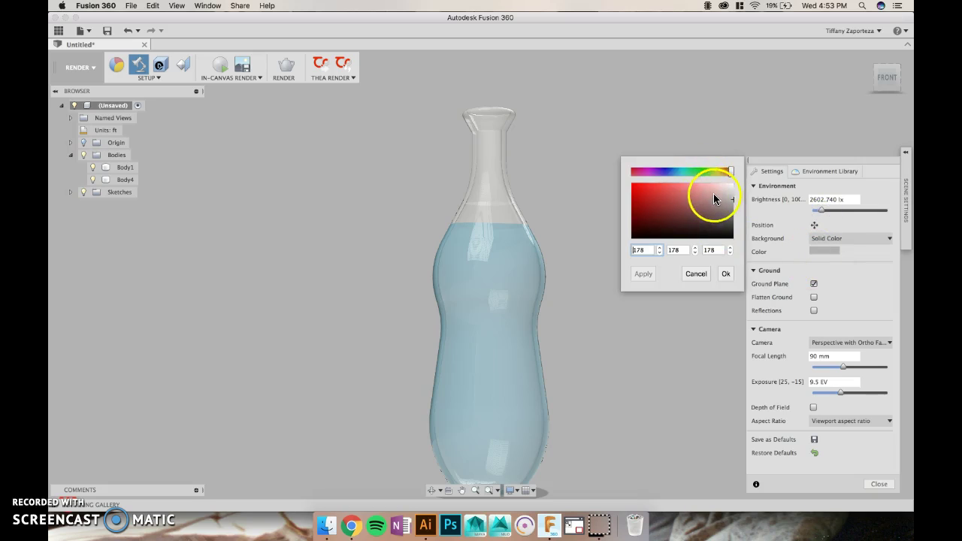
pyautogui.moveTo(665, 175); pyautogui.dragTo(676, 173)
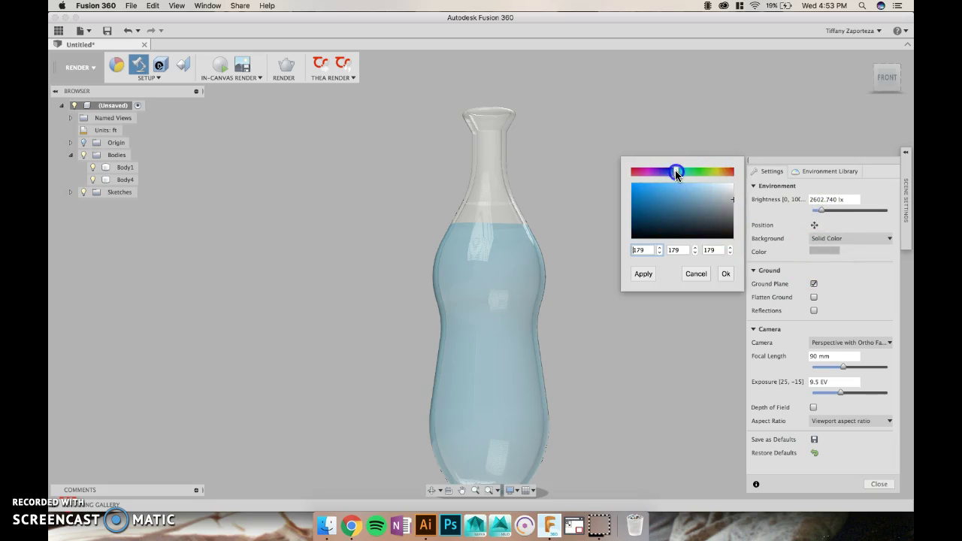
pyautogui.click(726, 275)
pyautogui.click(824, 251)
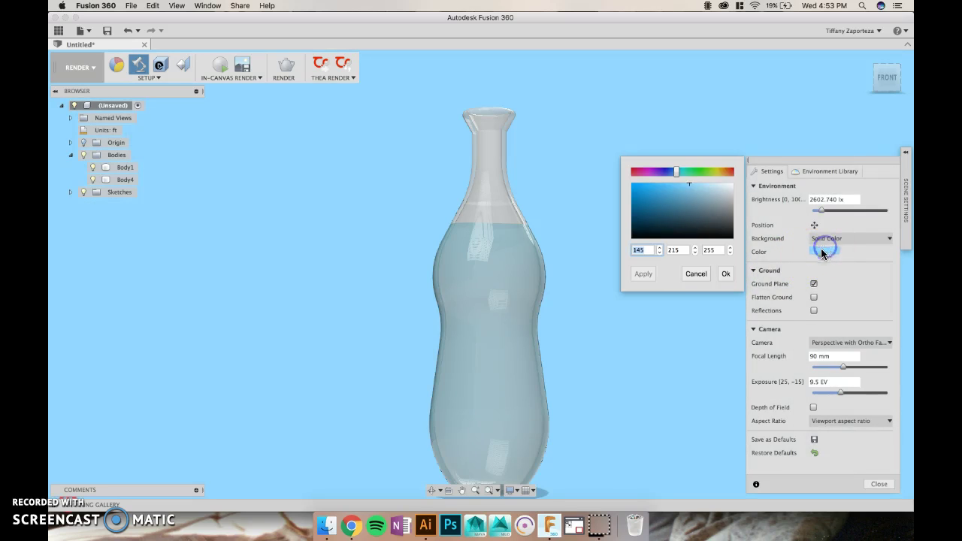
pyautogui.click(725, 273)
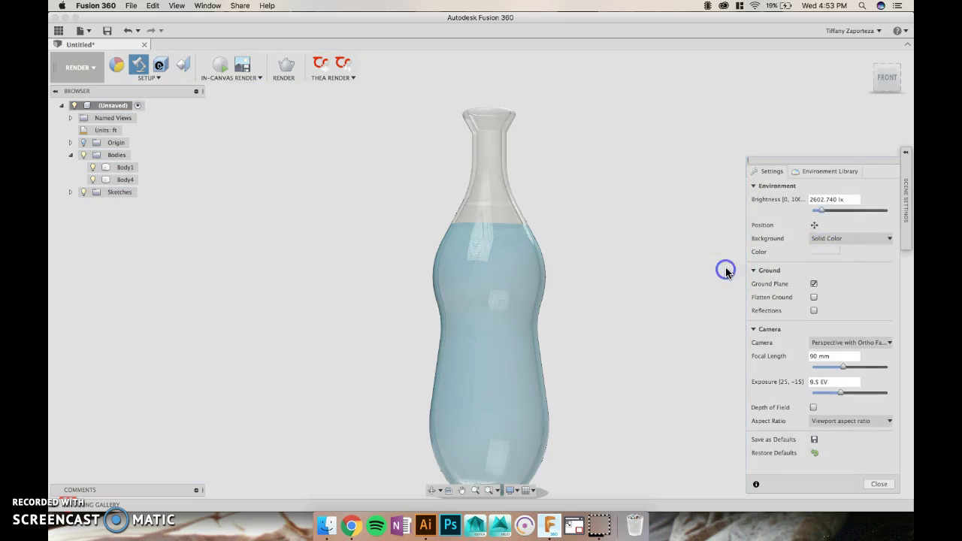
# - Look over the whole rendered bottle against the light background and return to the Model workspace
pyautogui.moveTo(669, 325); pyautogui.dragTo(632, 307, button='middle')
pyautogui.scroll(5, 582, 260)
pyautogui.keyDown('shift'); pyautogui.moveTo(581, 263); pyautogui.dragTo(634, 285, button='middle'); pyautogui.keyUp('shift')
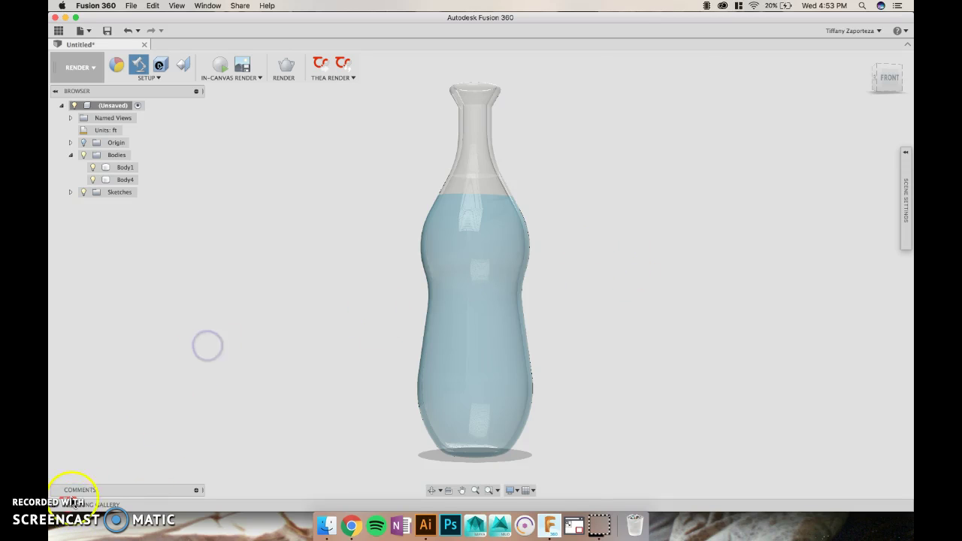
pyautogui.click(76, 68)
pyautogui.click(77, 93)
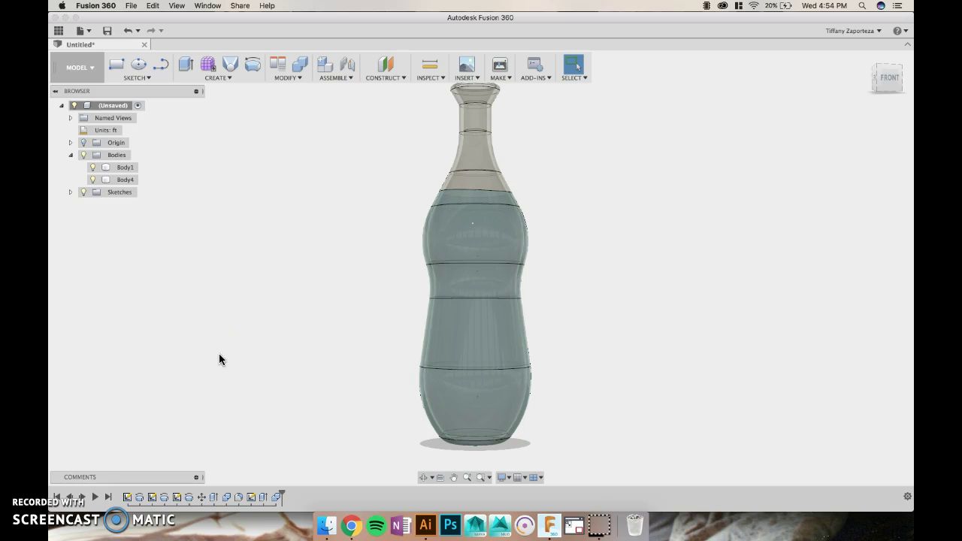
pyautogui.click(425, 525)
pyautogui.keyDown('alt'); pyautogui.scroll(-9, 393, 323); pyautogui.keyUp('alt')
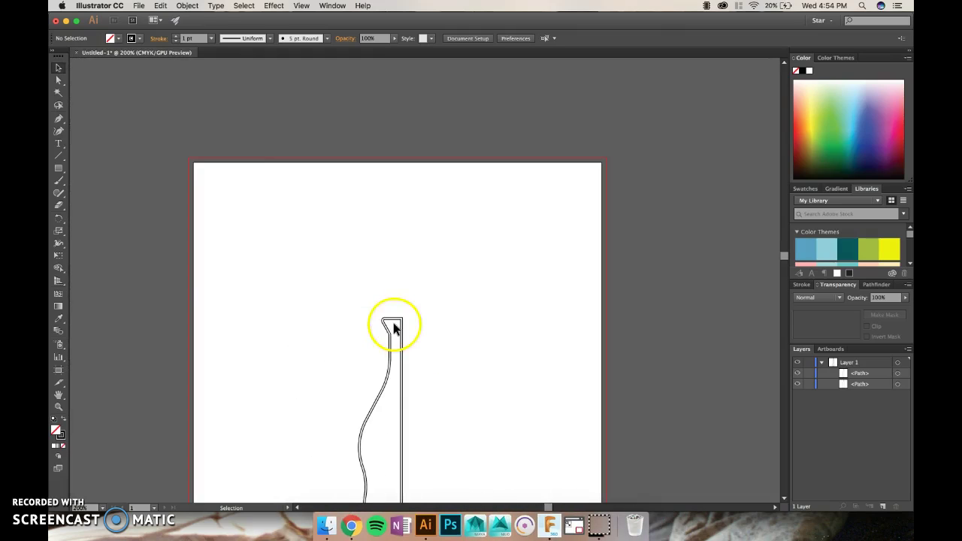
pyautogui.click(140, 5)
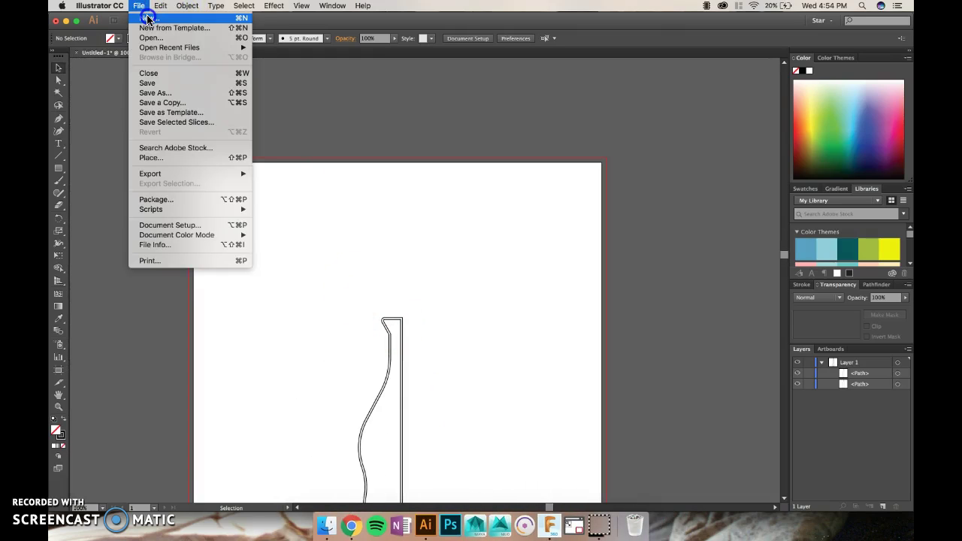
pyautogui.click(147, 18)
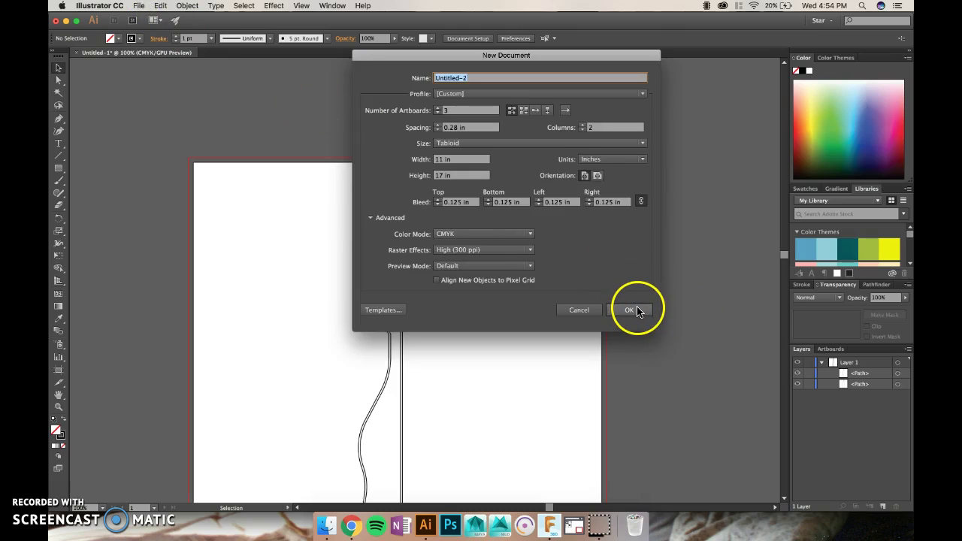
pyautogui.click(599, 311)
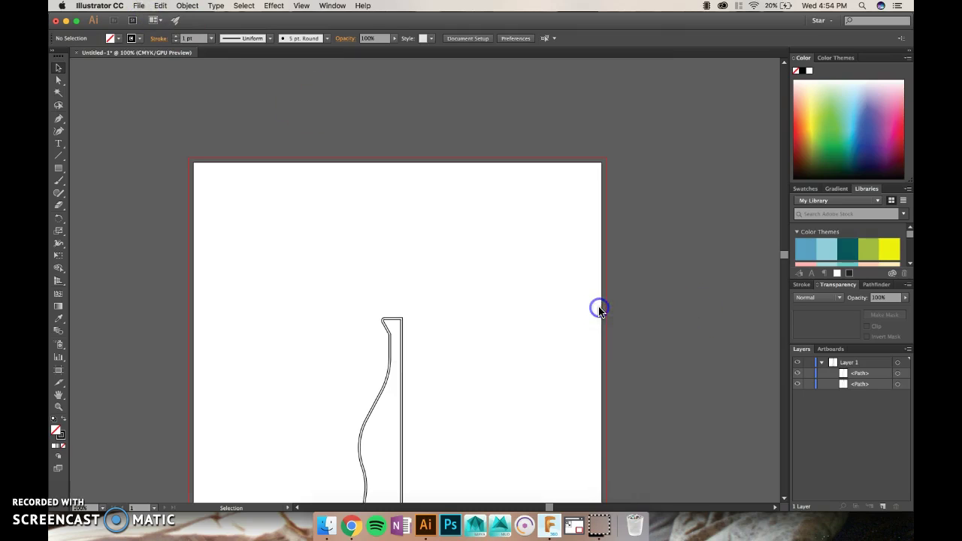
# - Open a new Chrome window and search Google Images for "fiji label"
pyautogui.rightClick(350, 531)
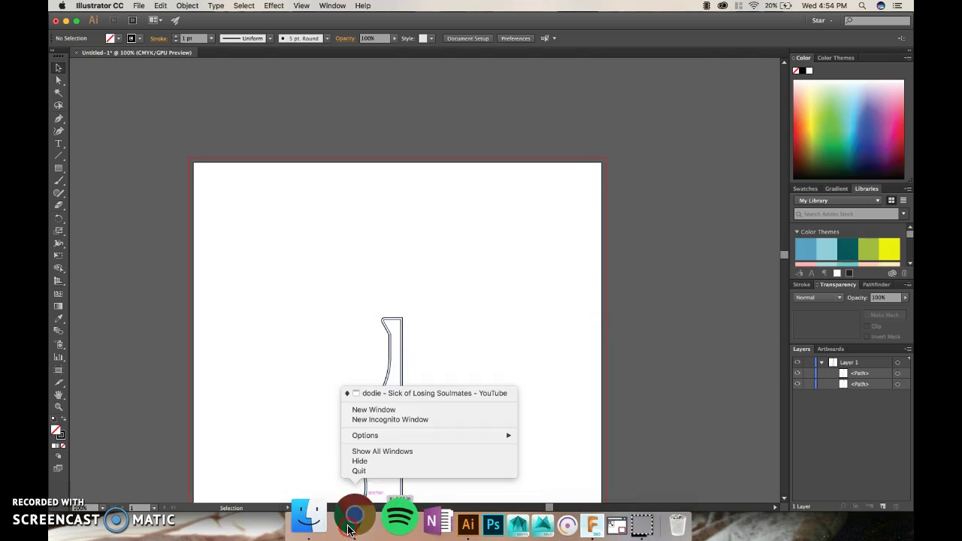
pyautogui.click(375, 410)
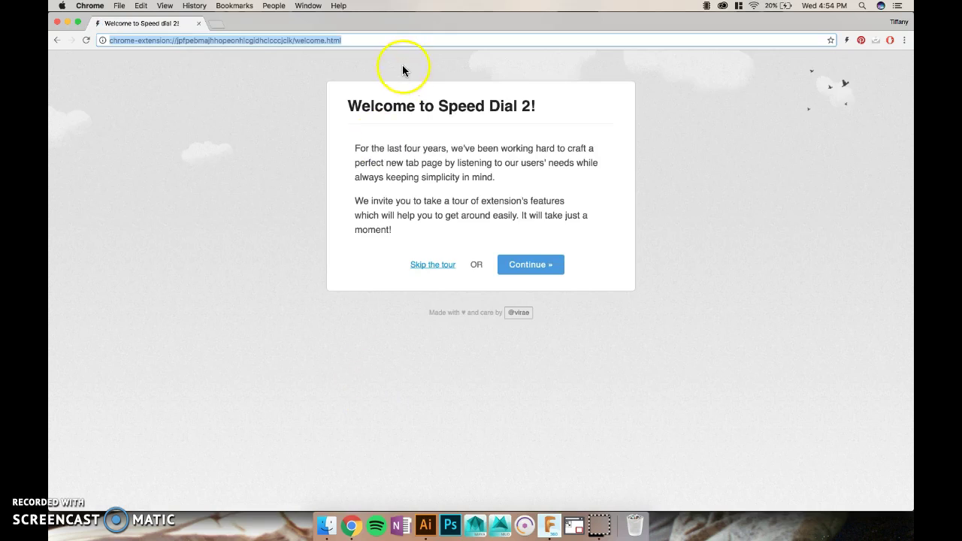
pyautogui.write('fiji')
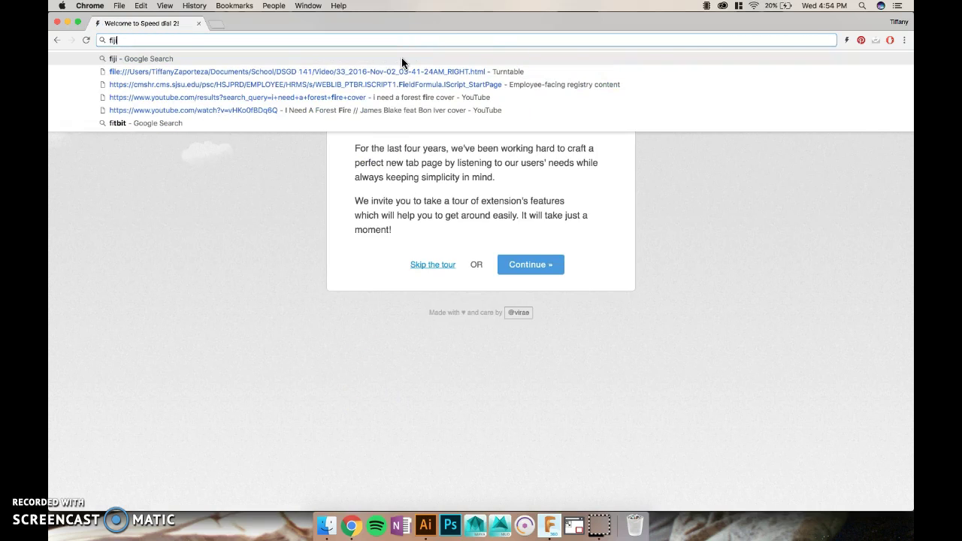
pyautogui.write(' label')
pyautogui.press('Return')
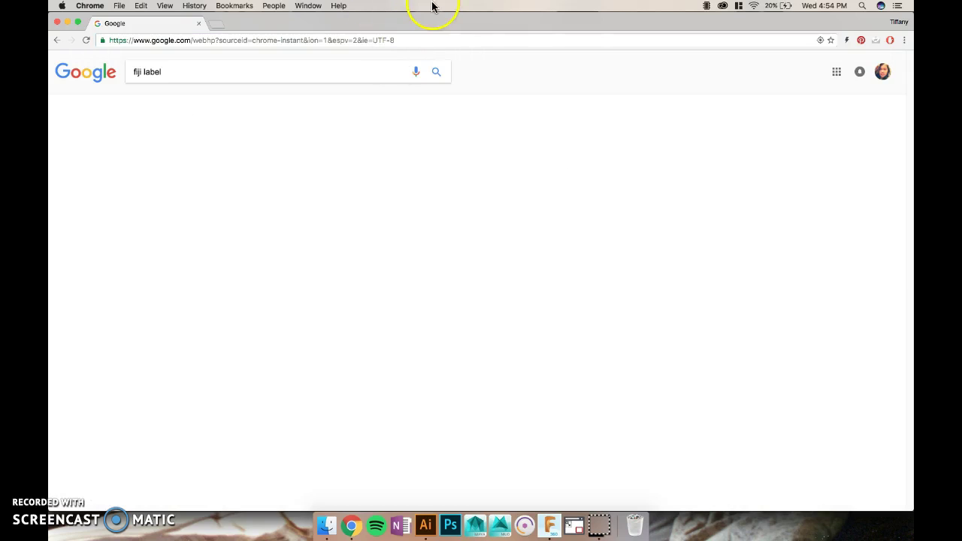
pyautogui.click(170, 103)
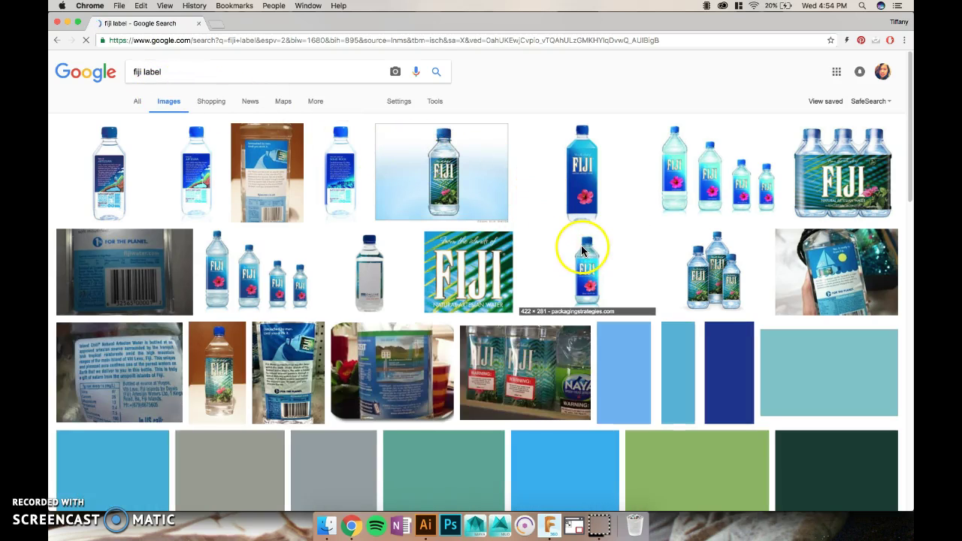
# - Browse the image results and open the square FIJI water label image at full size in a new tab
pyautogui.scroll(-3, 376, 236)
pyautogui.scroll(3, 469, 244)
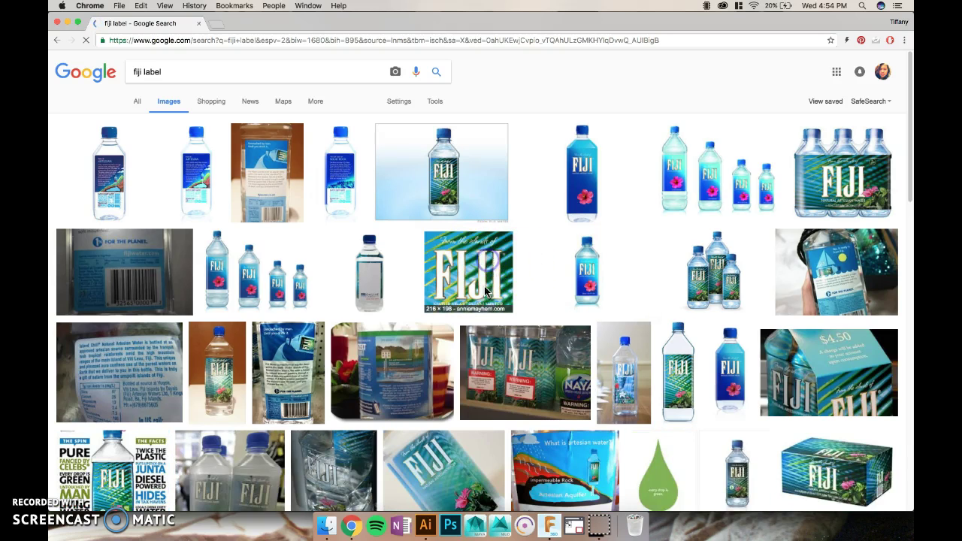
pyautogui.scroll(-3, 481, 289)
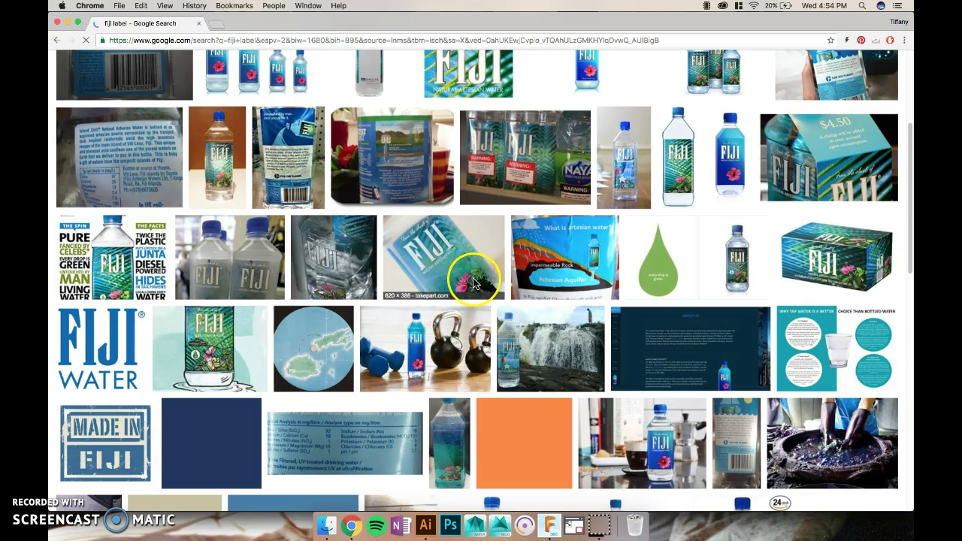
pyautogui.scroll(1, 481, 279)
pyautogui.click(487, 184)
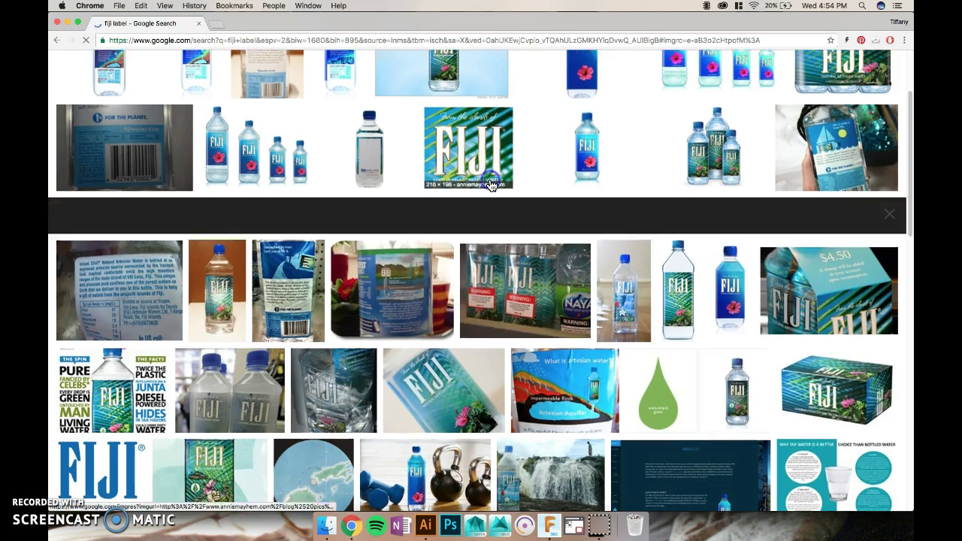
pyautogui.click(677, 269)
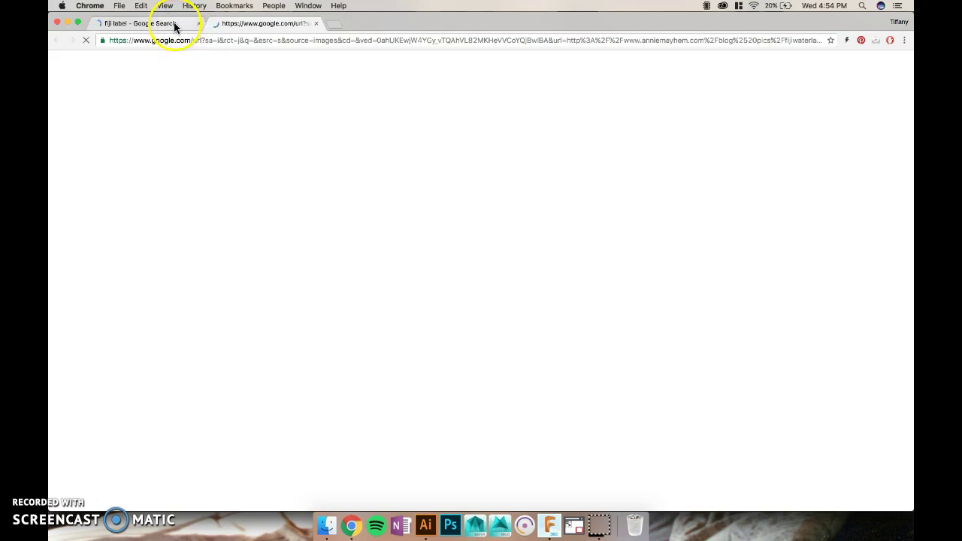
# - Save the label image to the Desktop as fijiwaterlabel1 in JPEG format
pyautogui.rightClick(157, 66)
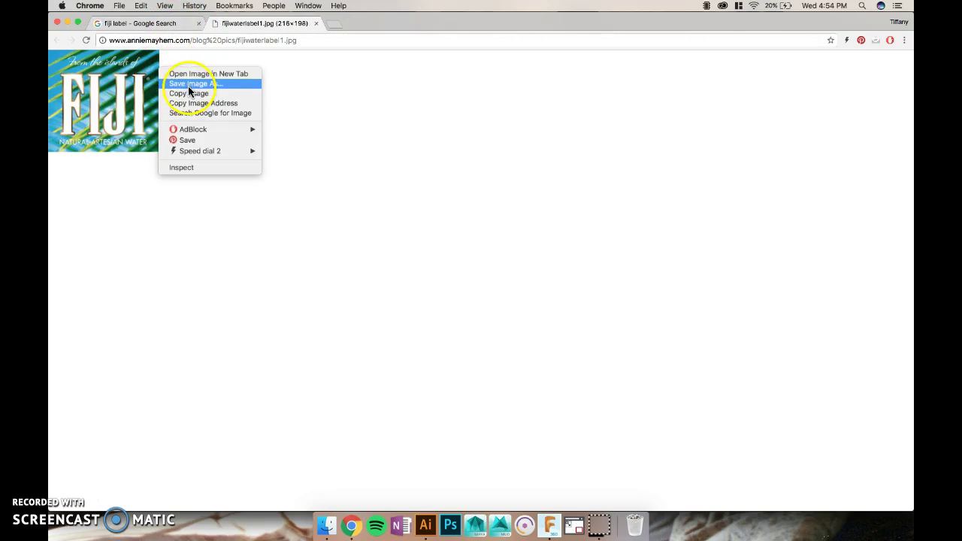
pyautogui.click(192, 84)
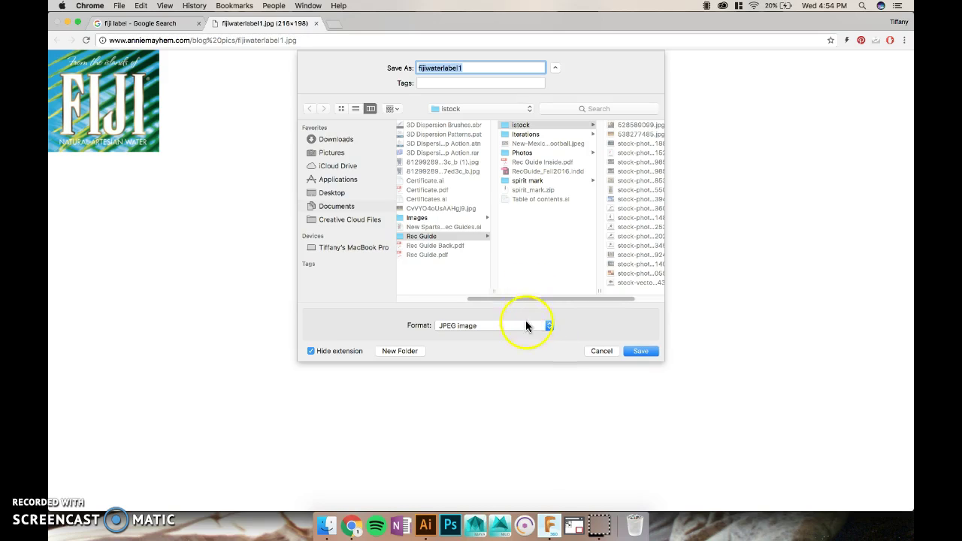
pyautogui.click(345, 196)
pyautogui.click(640, 351)
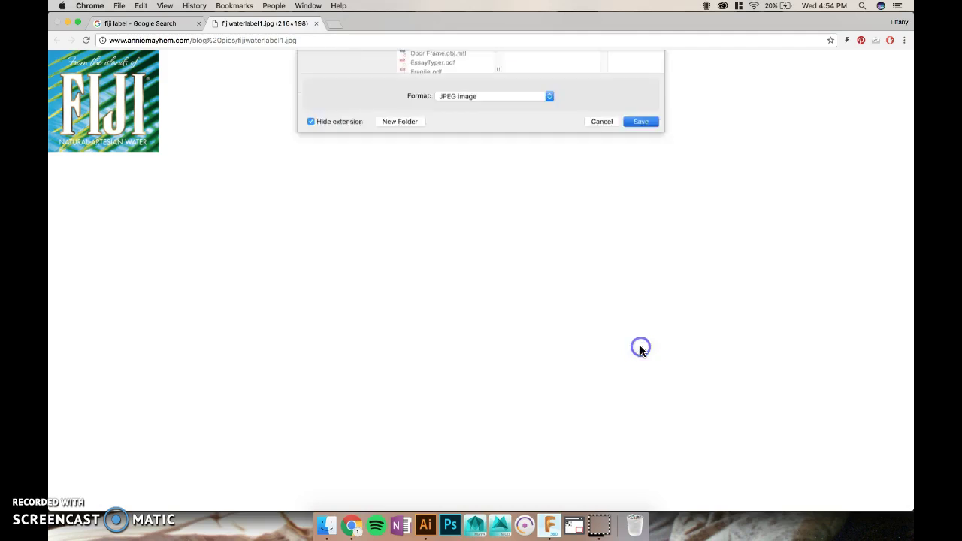
# - Switch to Fusion 360 and insert fijiwaterlabel1.jpg as a decal on the face of the bottle's upper bulge
pyautogui.click(549, 525)
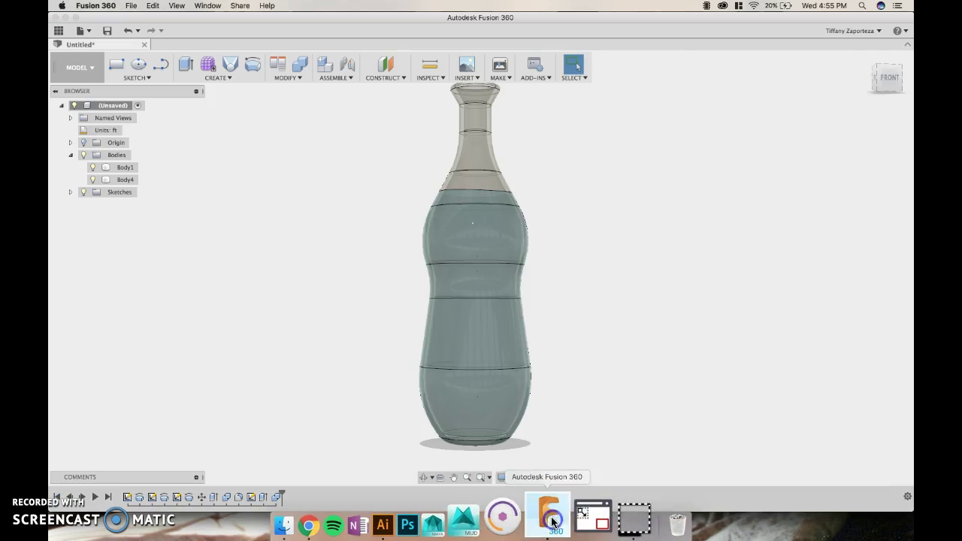
pyautogui.click(466, 78)
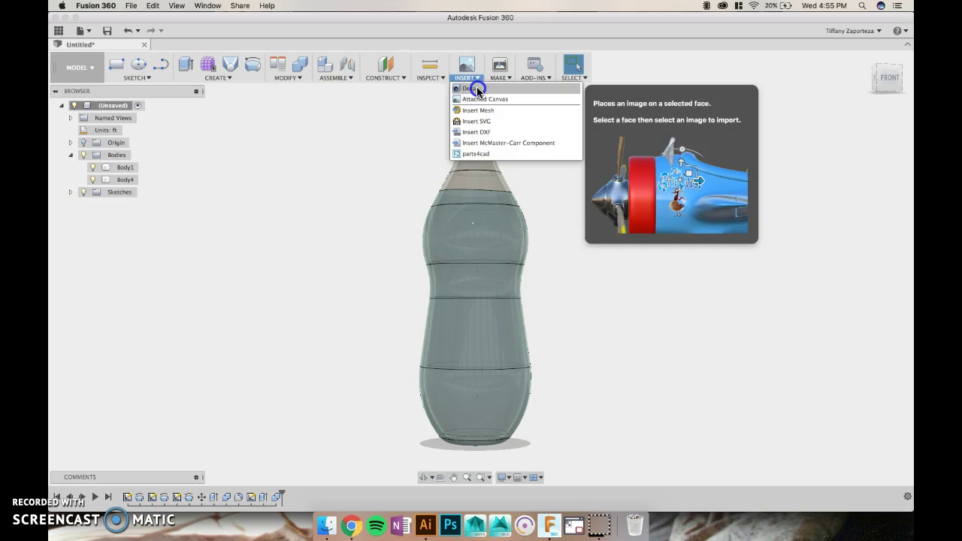
pyautogui.click(681, 63)
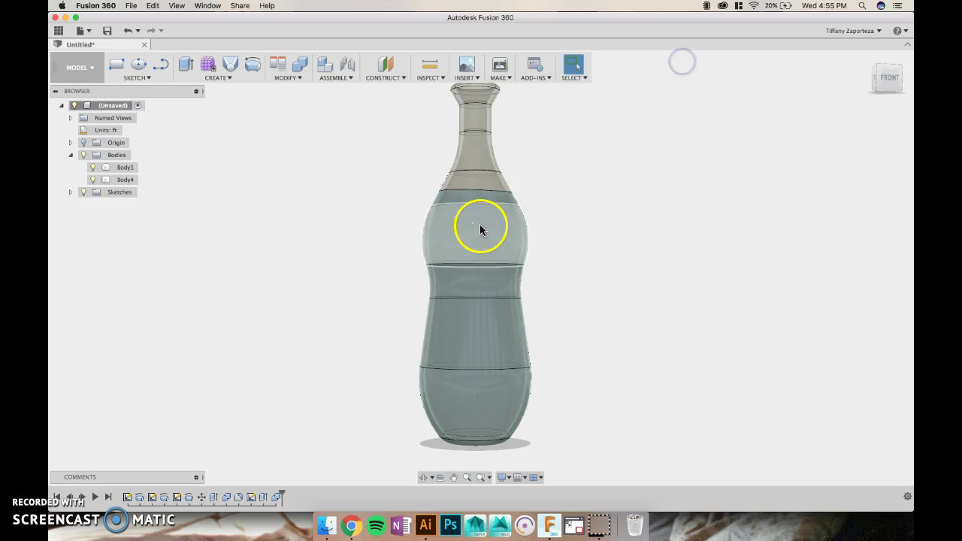
pyautogui.click(485, 230)
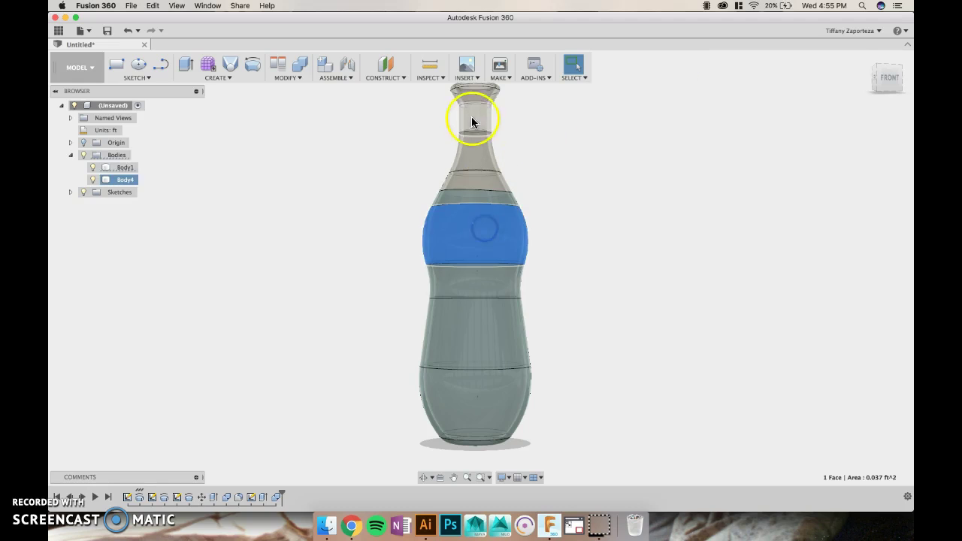
pyautogui.click(472, 80)
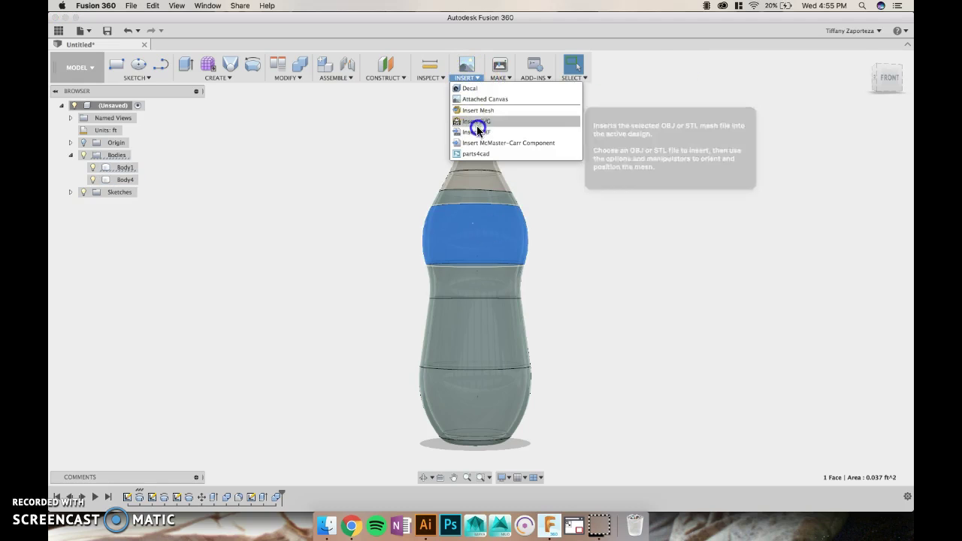
pyautogui.click(486, 89)
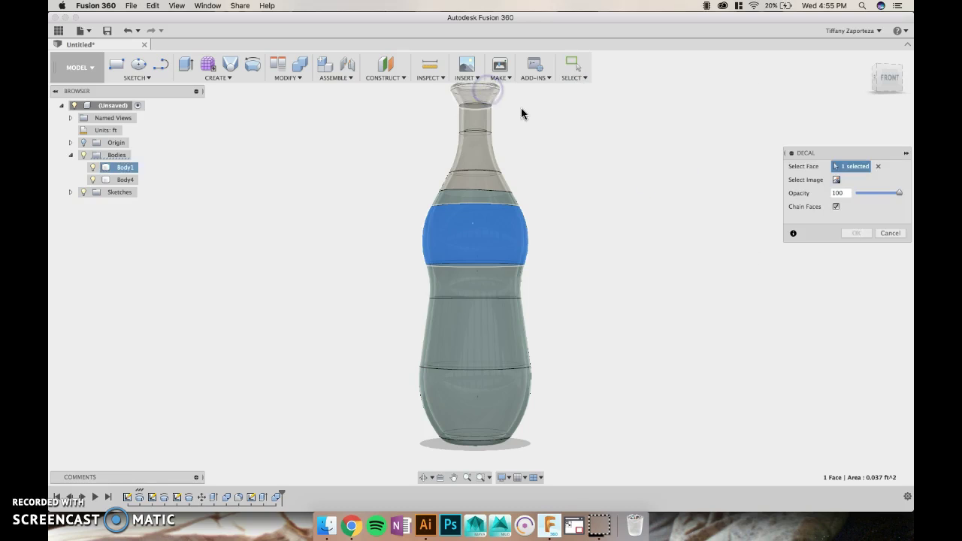
pyautogui.click(835, 179)
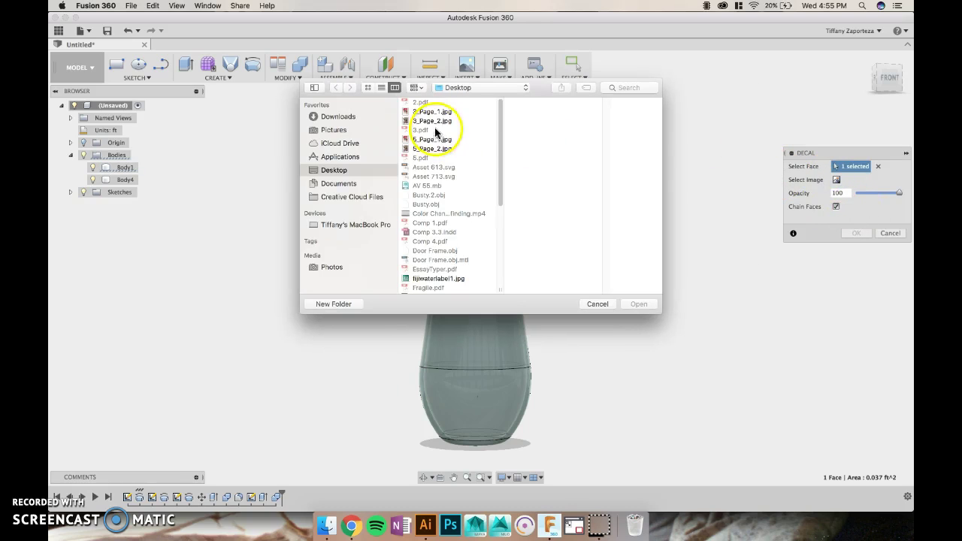
pyautogui.moveTo(500, 109); pyautogui.dragTo(498, 146)
pyautogui.click(443, 216)
pyautogui.click(639, 304)
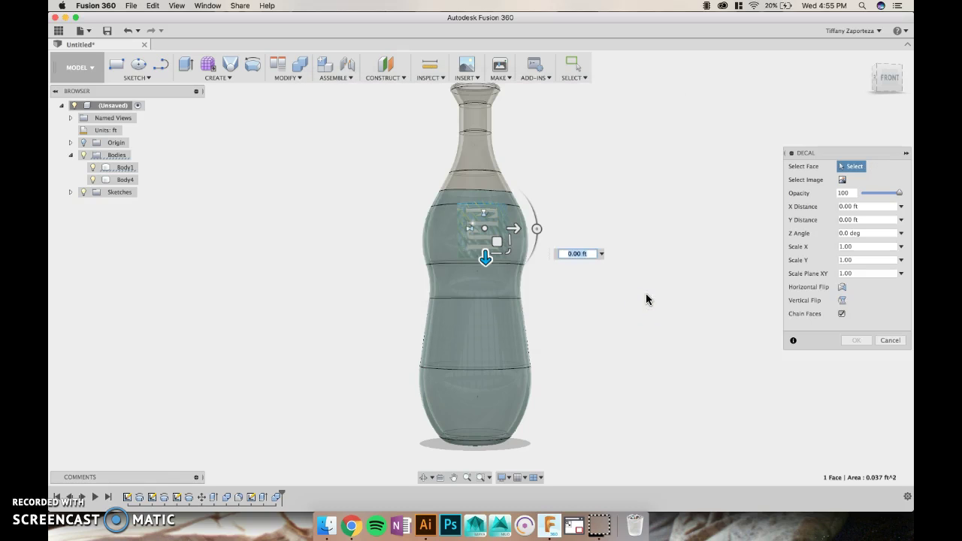
# - Enlarge the label decal so it spans the full width of the bottle's upper bulge and apply it
pyautogui.click(534, 230)
pyautogui.moveTo(536, 231); pyautogui.dragTo(483, 174)
pyautogui.moveTo(509, 217); pyautogui.dragTo(547, 194)
pyautogui.click(856, 340)
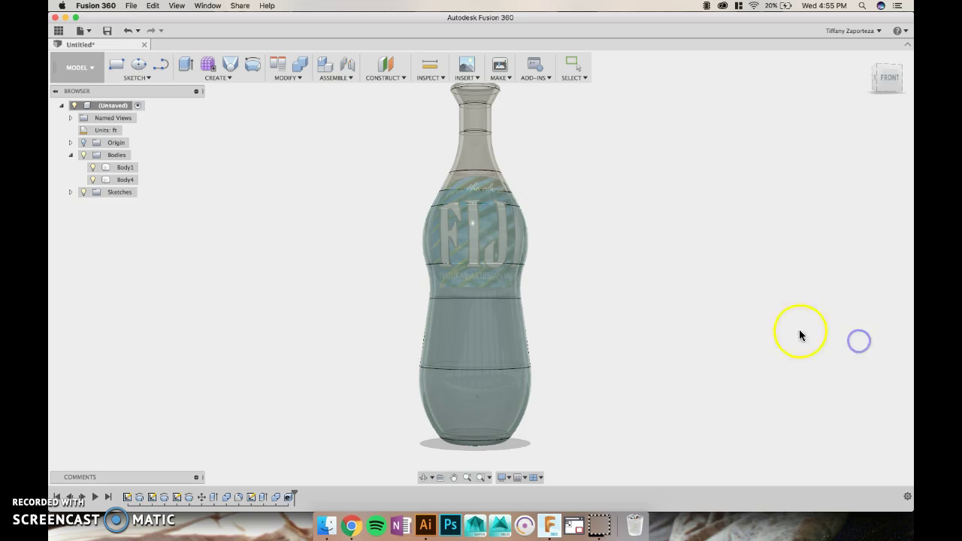
# - Switch to the Render workspace and examine the label decal from the front and back of the bottle
pyautogui.click(83, 67)
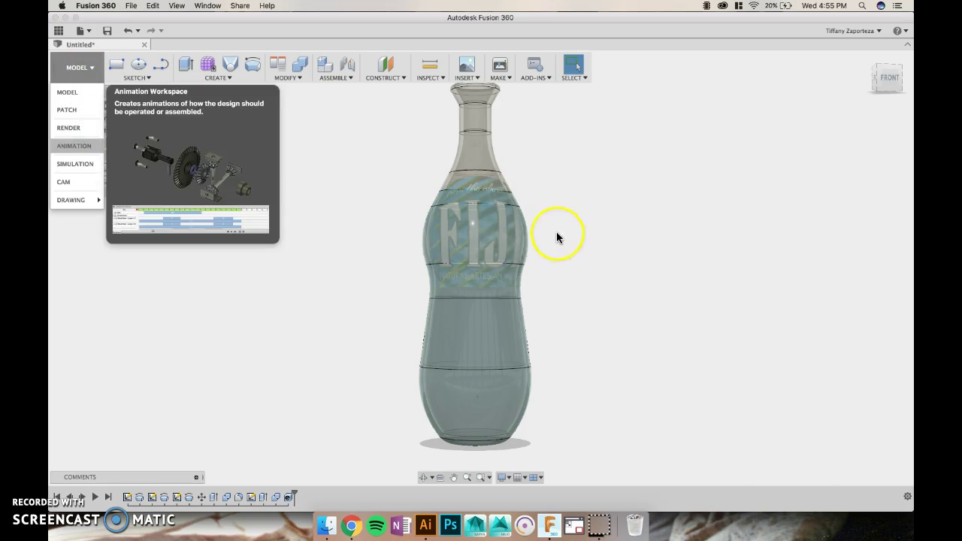
pyautogui.click(68, 128)
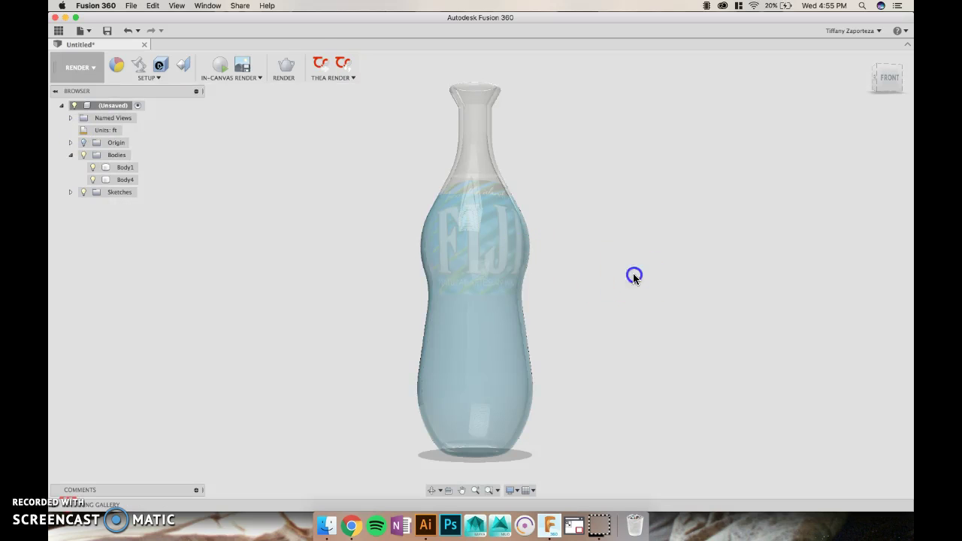
pyautogui.keyDown('shift'); pyautogui.moveTo(632, 260); pyautogui.dragTo(445, 243, button='middle'); pyautogui.keyUp('shift')
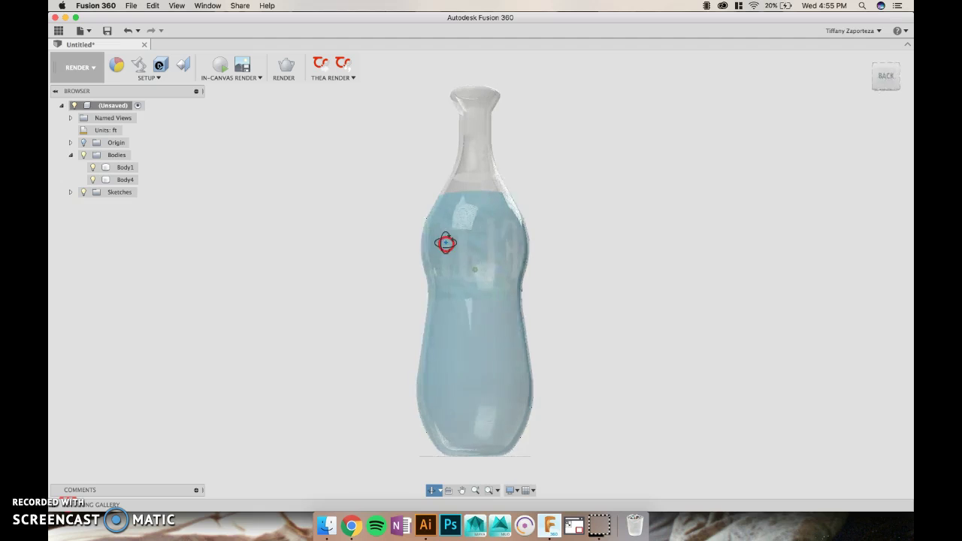
pyautogui.scroll(3, 637, 250)
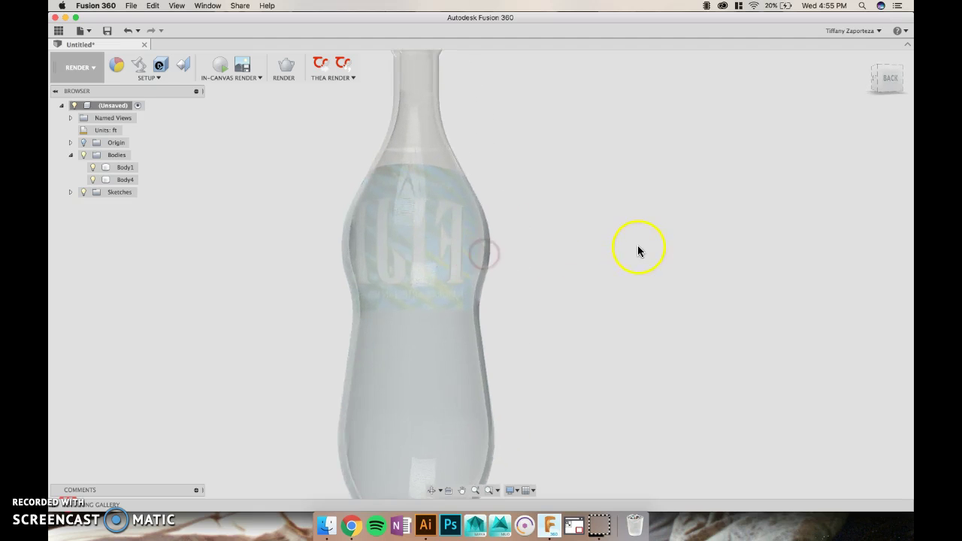
pyautogui.keyDown('shift'); pyautogui.moveTo(559, 251); pyautogui.dragTo(506, 241, button='middle'); pyautogui.keyUp('shift')
pyautogui.moveTo(596, 252)
pyautogui.keyDown('shift'); pyautogui.mouseDown(button='middle')
pyautogui.moveTo(631, 247)
pyautogui.moveTo(649, 232)
pyautogui.moveTo(608, 236)
pyautogui.moveTo(678, 207)
pyautogui.moveTo(685, 194)
pyautogui.mouseUp(button='middle'); pyautogui.keyUp('shift')
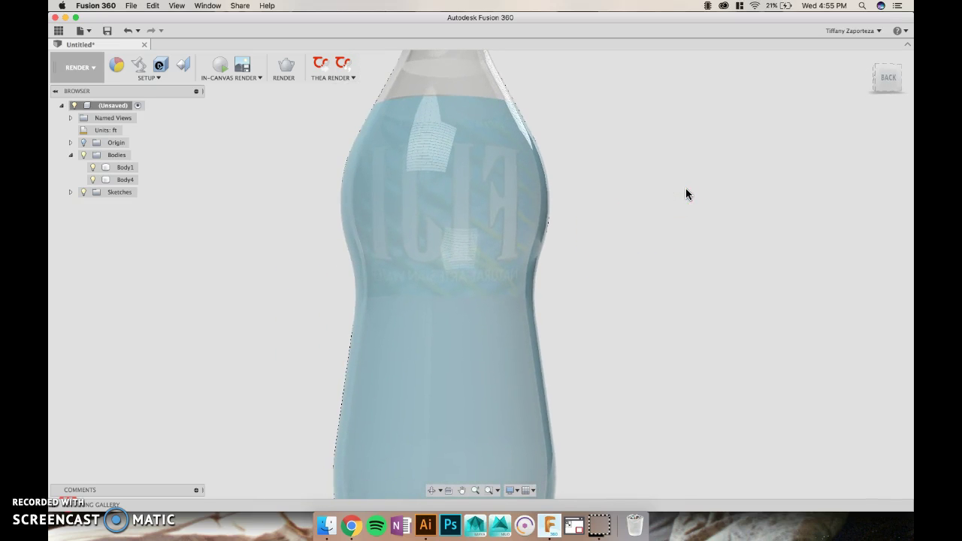
pyautogui.keyDown('shift'); pyautogui.moveTo(641, 203); pyautogui.dragTo(781, 233, button='middle'); pyautogui.keyUp('shift')
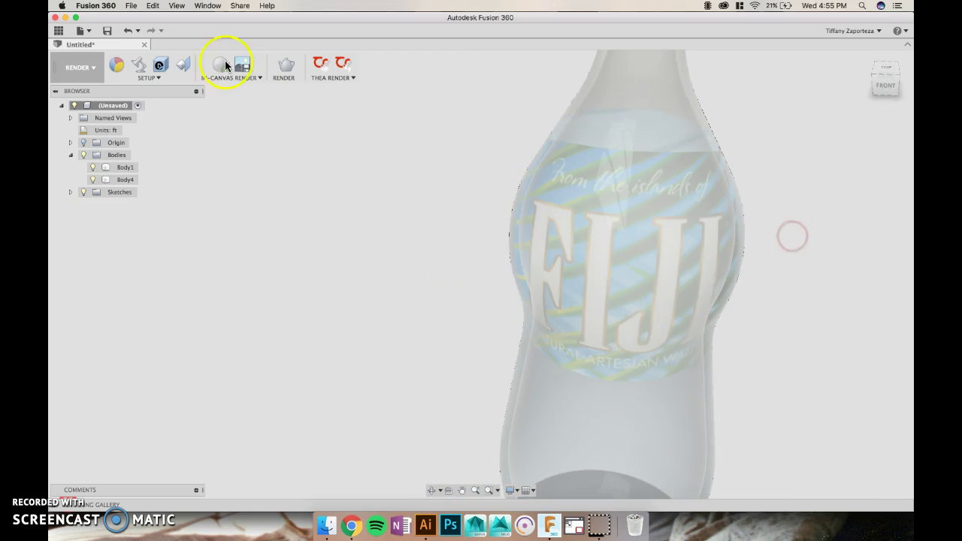
# - Return to the Model workspace and undo the label decal on the bottle
pyautogui.click(78, 68)
pyautogui.click(85, 92)
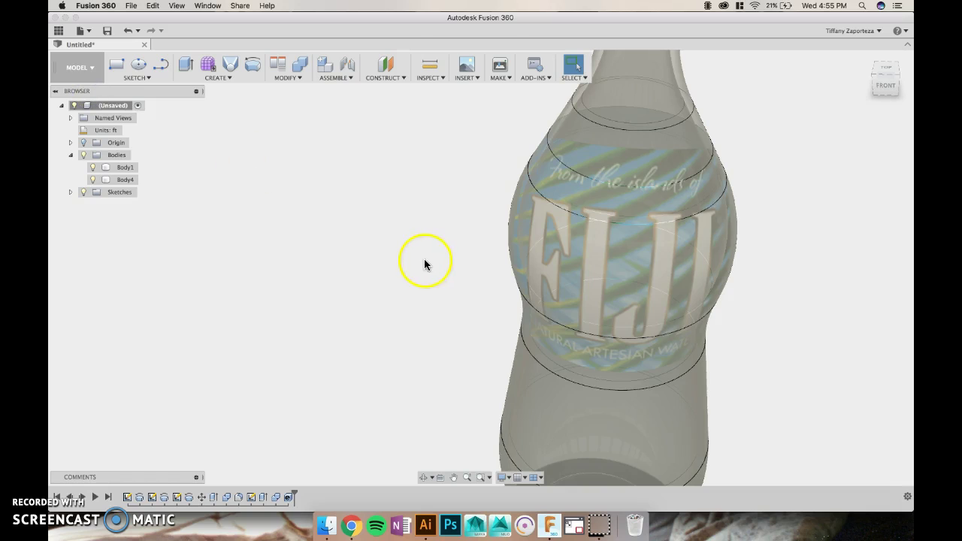
pyautogui.keyDown('shift'); pyautogui.moveTo(436, 195); pyautogui.dragTo(345, 143, button='middle'); pyautogui.keyUp('shift')
pyautogui.scroll(-5, 338, 235)
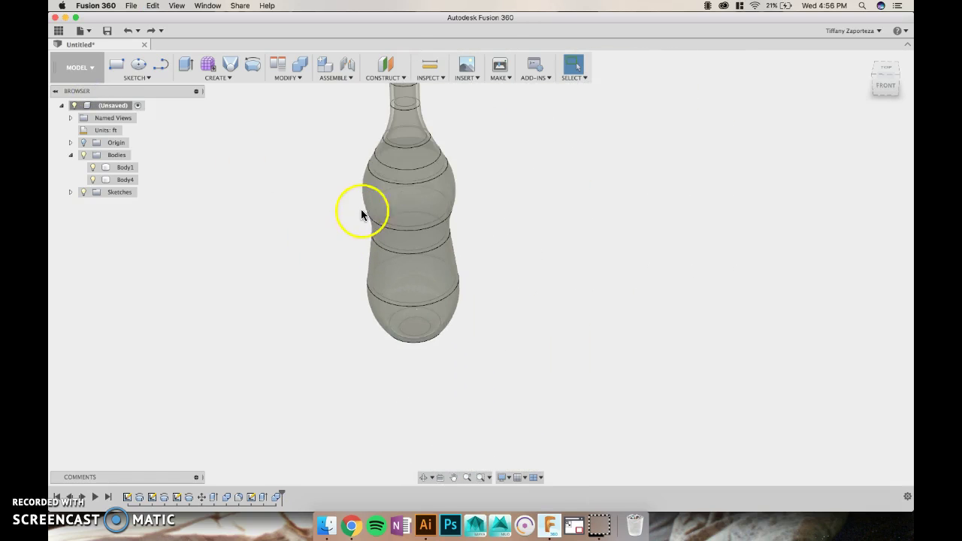
pyautogui.click(378, 203)
pyautogui.rightClick(378, 203)
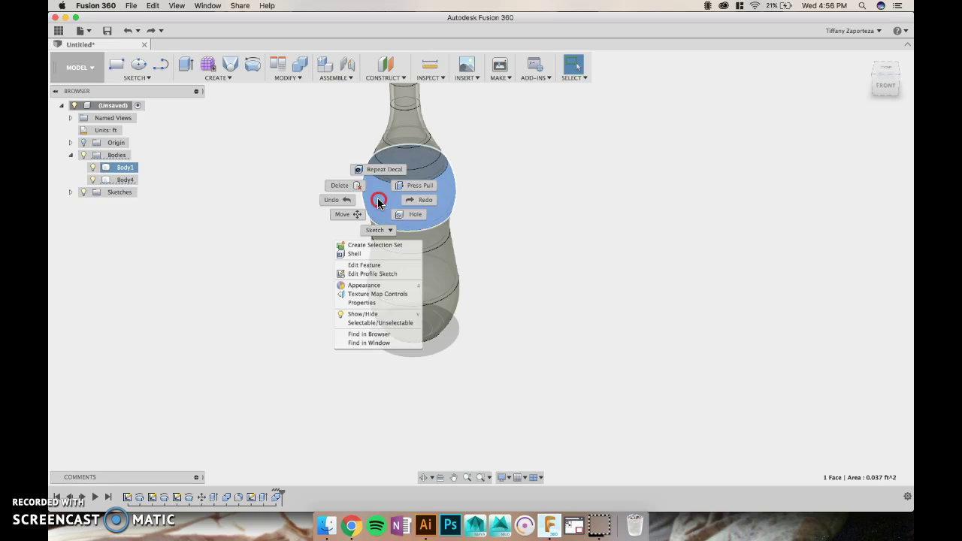
pyautogui.click(271, 248)
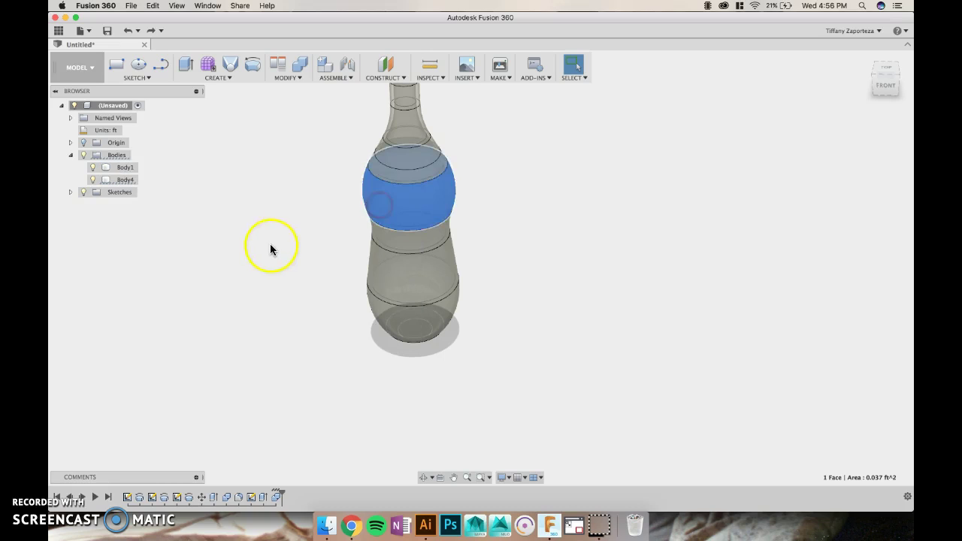
# - Duplicate Body1 in place without moving the copy, and hide Body1 and Body4
pyautogui.click(120, 168)
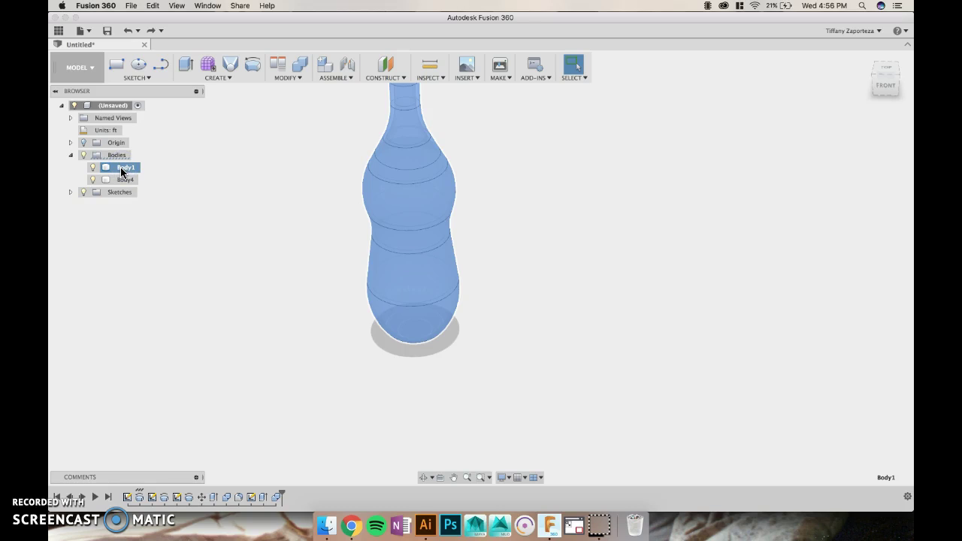
pyautogui.press('super+c')
pyautogui.press('super+v')
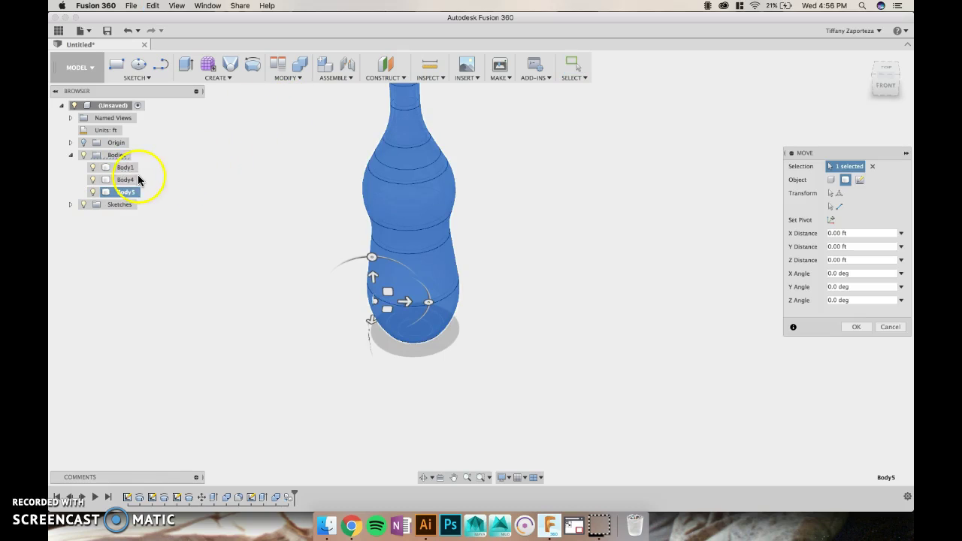
pyautogui.press('Return')
pyautogui.click(93, 169)
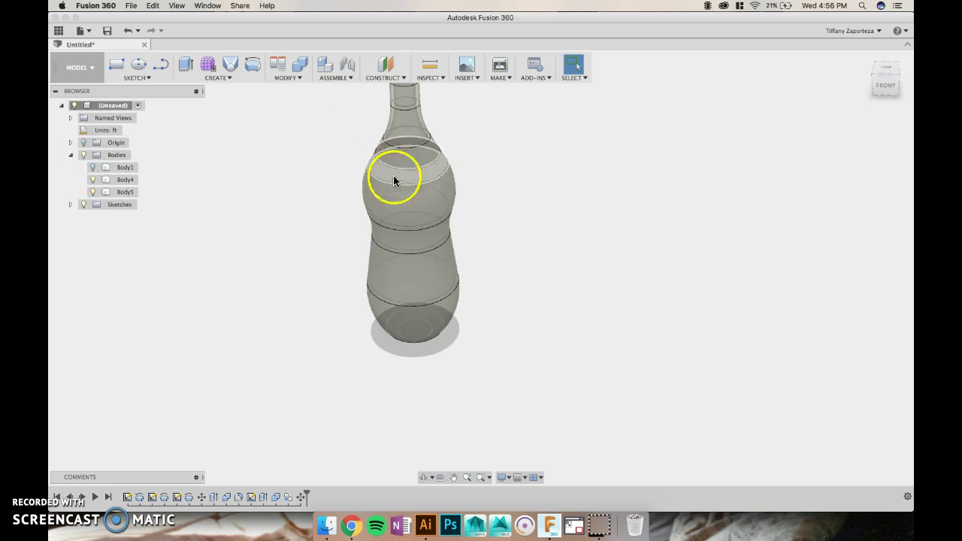
pyautogui.click(94, 179)
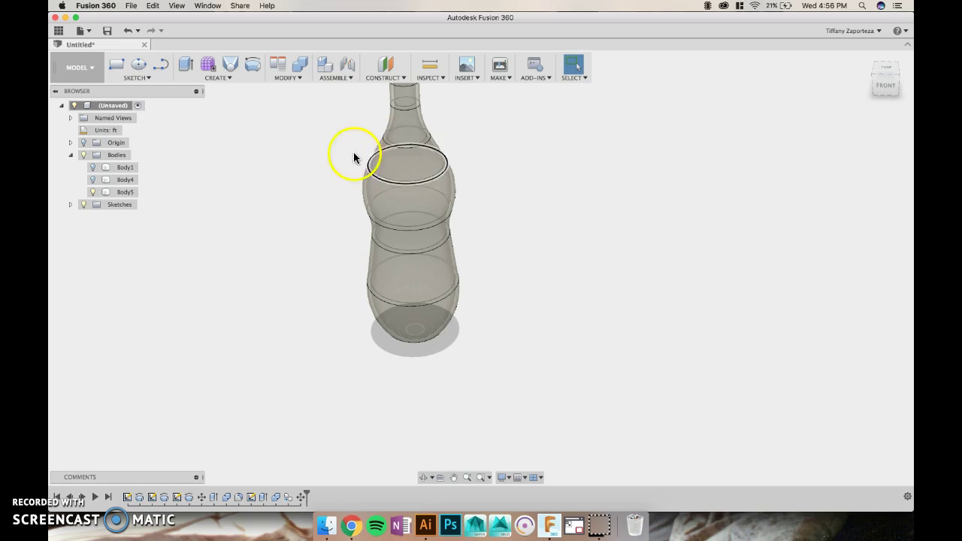
# - Scale the copied bottle body, Body5, uniformly by a factor of 1.02
pyautogui.click(300, 79)
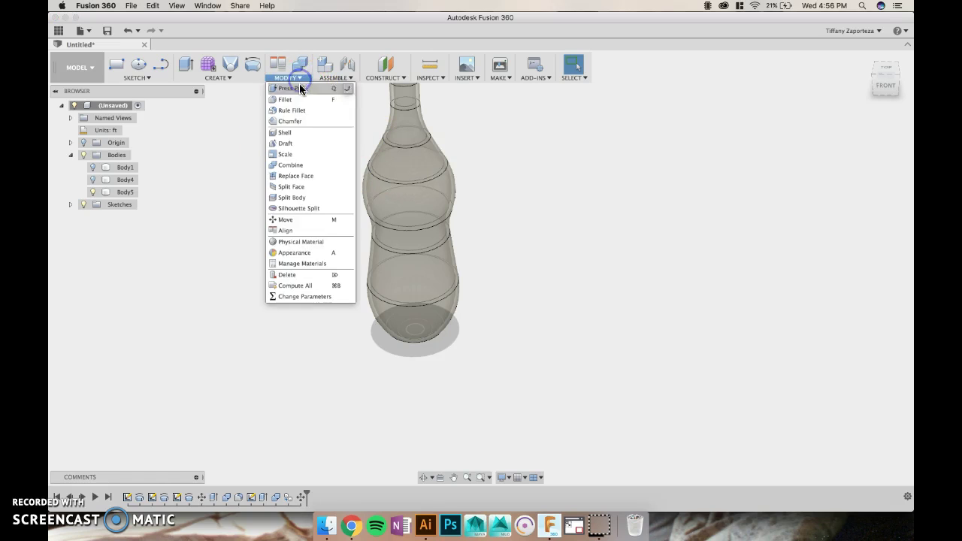
pyautogui.click(303, 154)
pyautogui.click(408, 208)
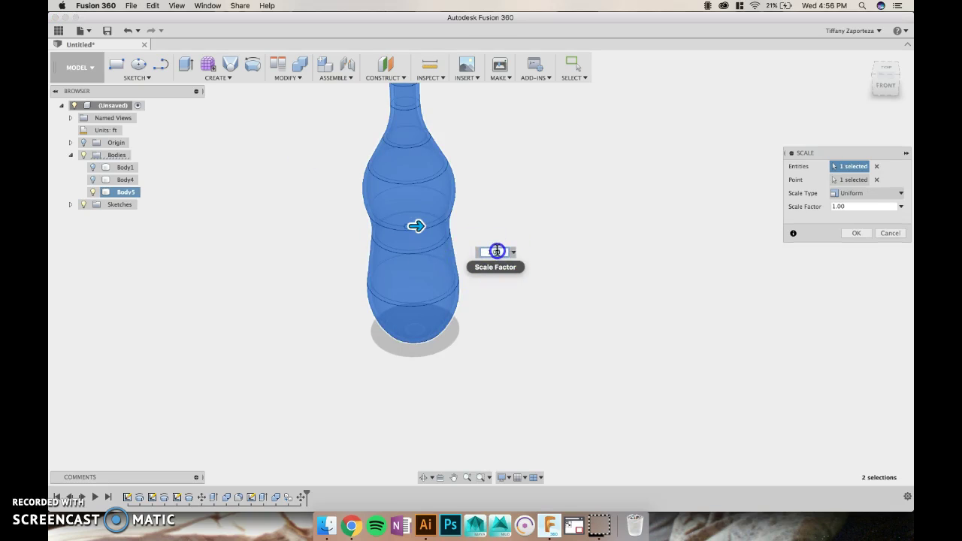
pyautogui.click(516, 253)
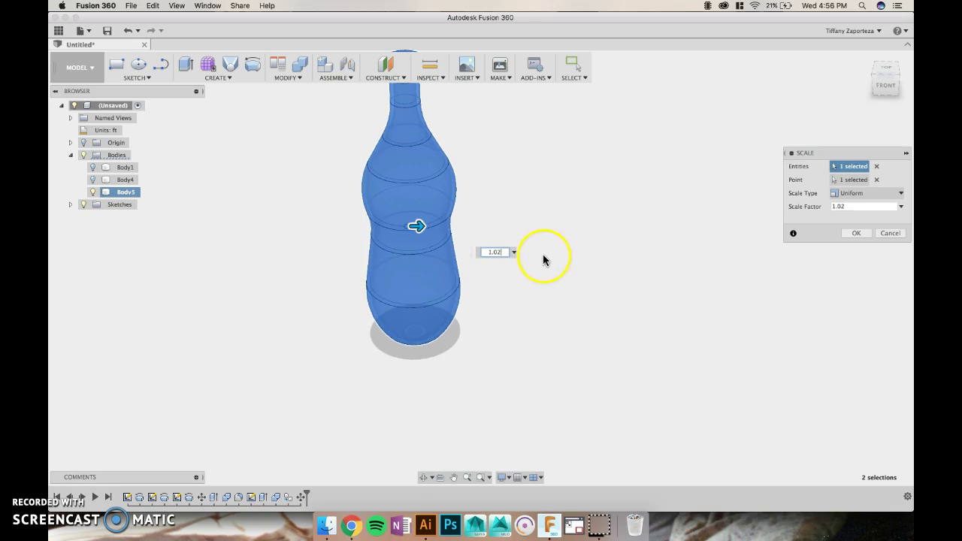
pyautogui.click(862, 232)
# - On the front plane, sketch a closed four-sided outline around the bottle below the upper bulge, about 0.268 ft tall
pyautogui.keyDown('shift'); pyautogui.moveTo(489, 223); pyautogui.dragTo(489, 204, button='middle'); pyautogui.keyUp('shift')
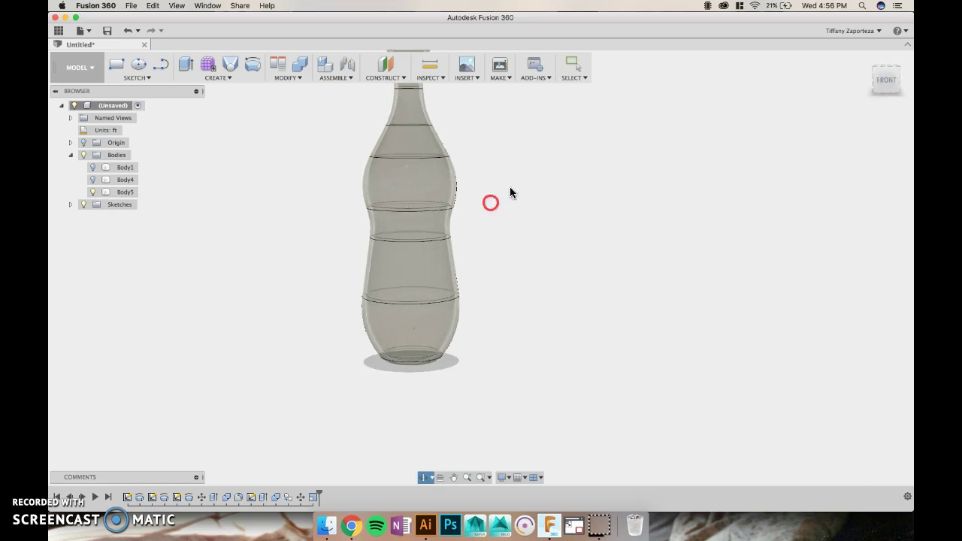
pyautogui.click(886, 80)
pyautogui.moveTo(548, 175); pyautogui.dragTo(615, 212, button='middle')
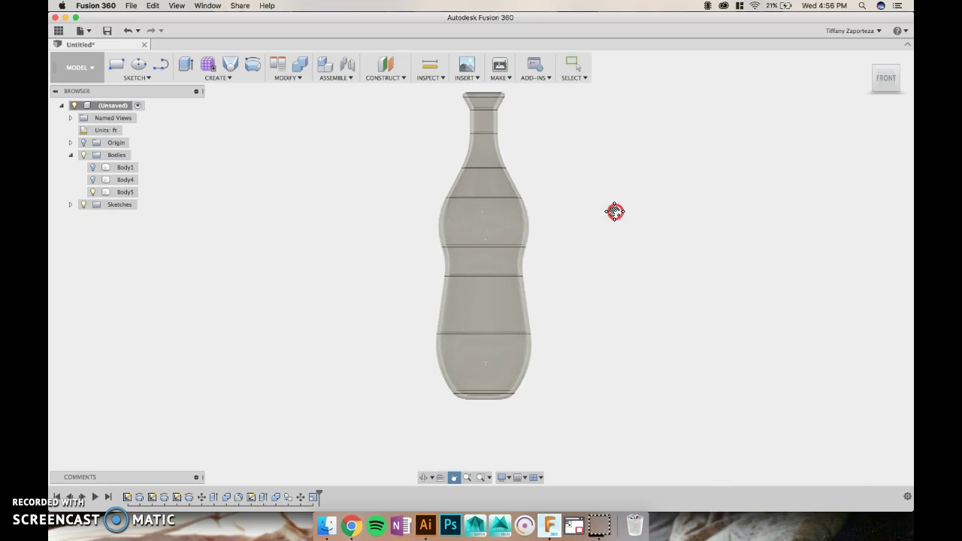
pyautogui.scroll(1, 600, 213)
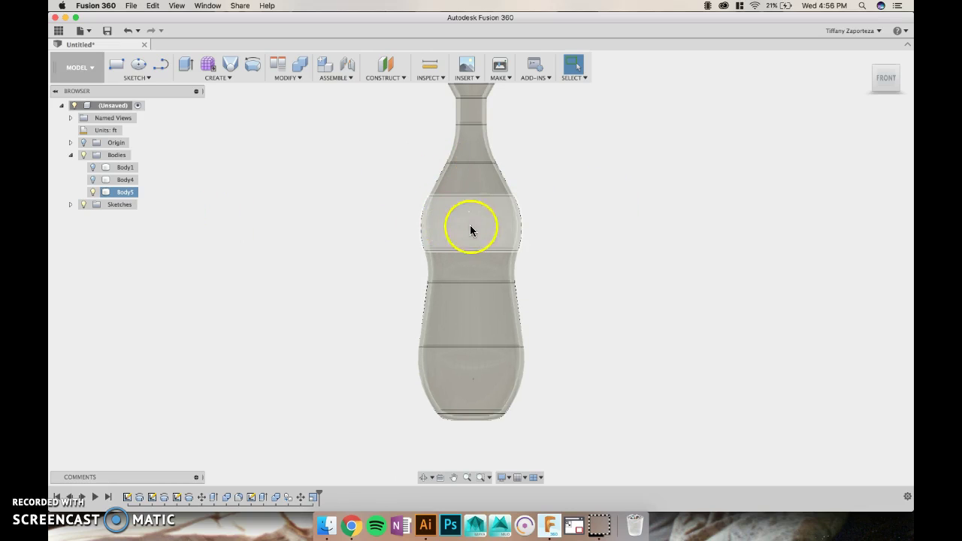
pyautogui.click(161, 65)
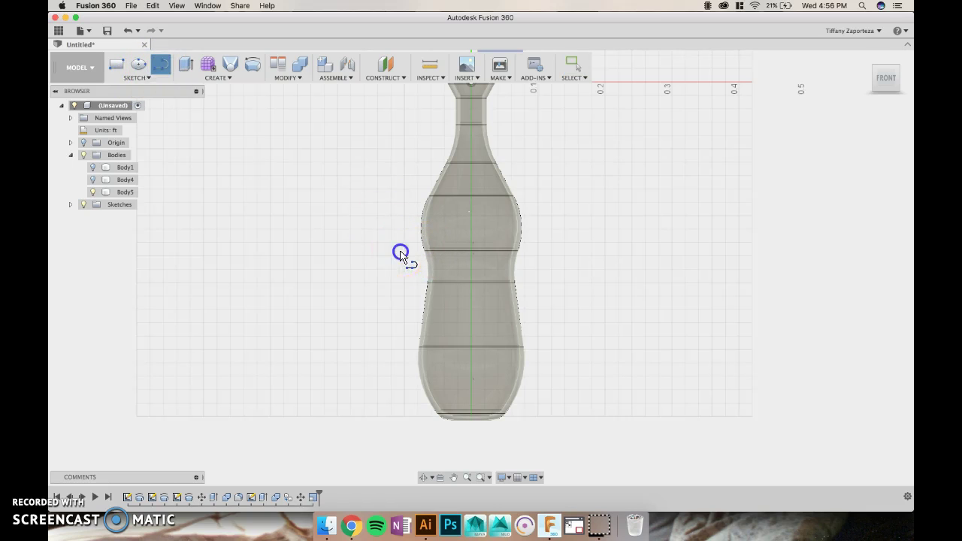
pyautogui.click(400, 253)
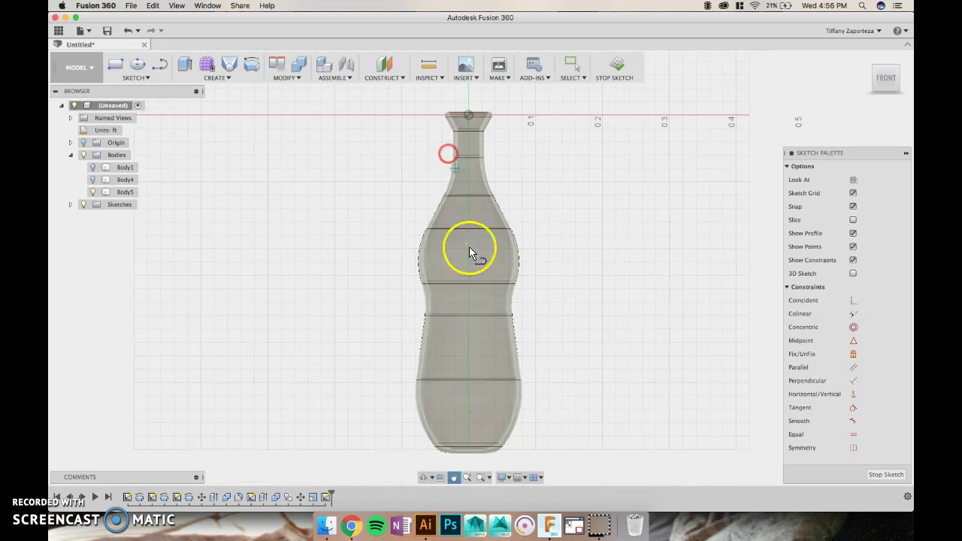
pyautogui.click(398, 284)
pyautogui.click(564, 284)
pyautogui.click(563, 466)
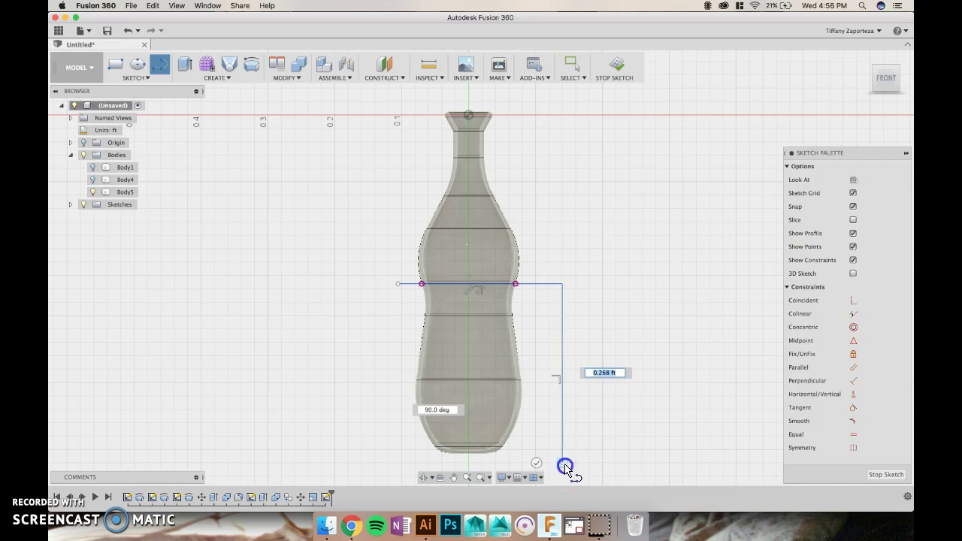
pyautogui.click(374, 461)
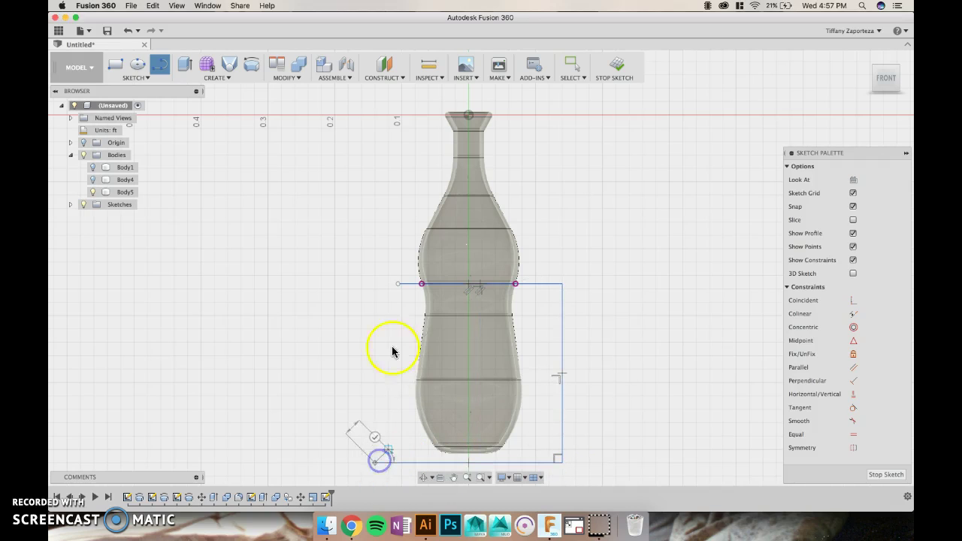
pyautogui.click(398, 284)
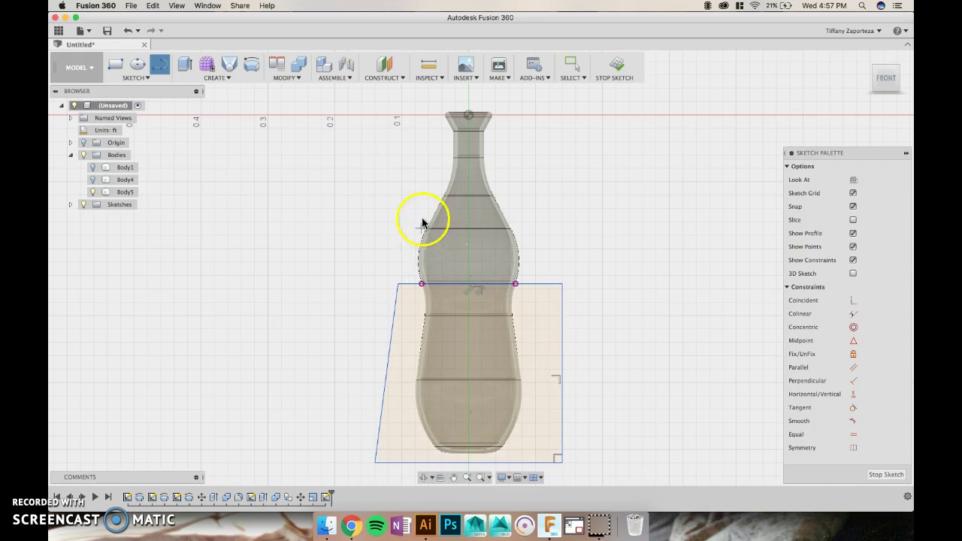
# - Sketch a second closed four-sided outline around the bottle's neck, its lower edge above the upper bulge and about 0.267 ft long
pyautogui.click(406, 229)
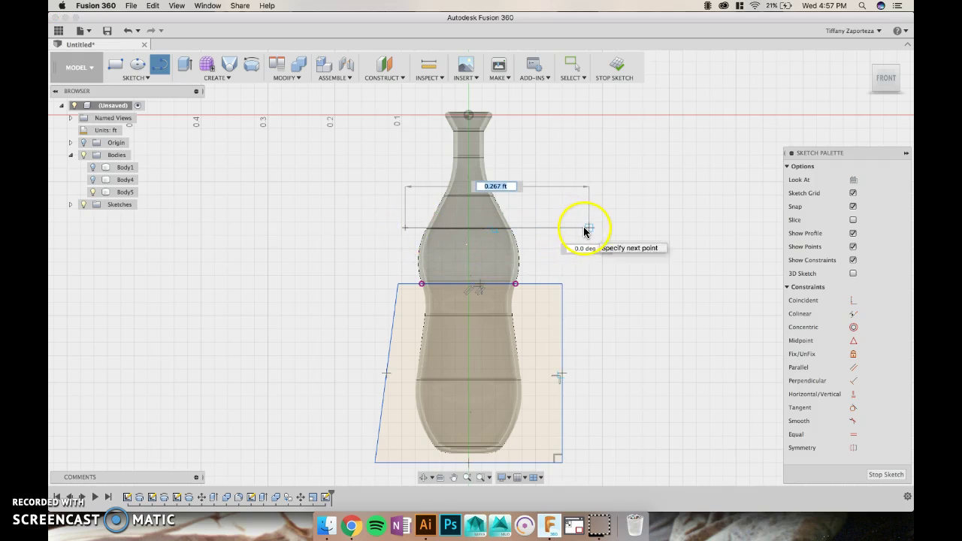
pyautogui.click(584, 227)
pyautogui.click(533, 96)
pyautogui.click(412, 95)
pyautogui.click(406, 227)
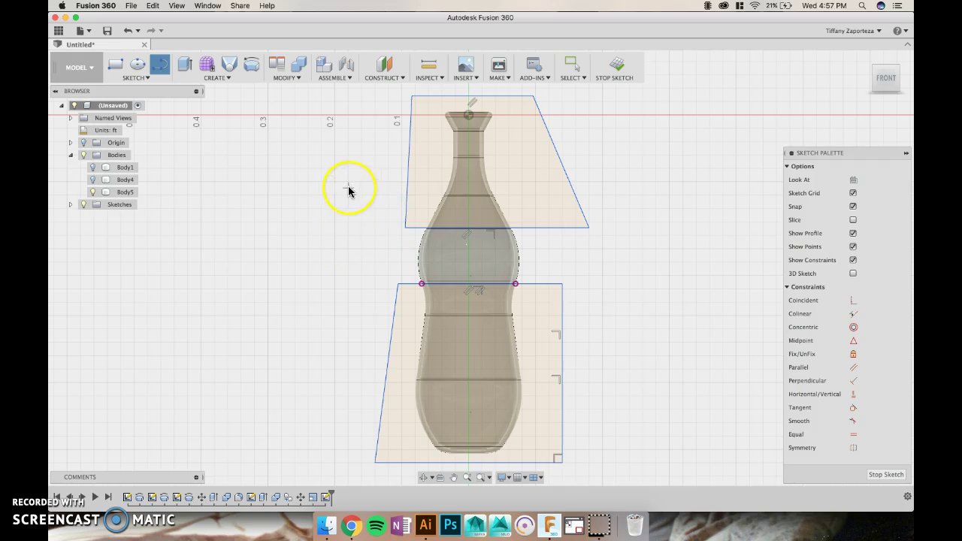
pyautogui.press('Escape')
# - Extrude both outline profiles -0.50 ft as a cut through the copied bottle, leaving only the band around the upper bulge
pyautogui.moveTo(332, 237)
pyautogui.keyDown('shift'); pyautogui.mouseDown(button='middle')
pyautogui.moveTo(386, 260)
pyautogui.moveTo(369, 260)
pyautogui.mouseUp(button='middle'); pyautogui.keyUp('shift')
pyautogui.click(540, 180)
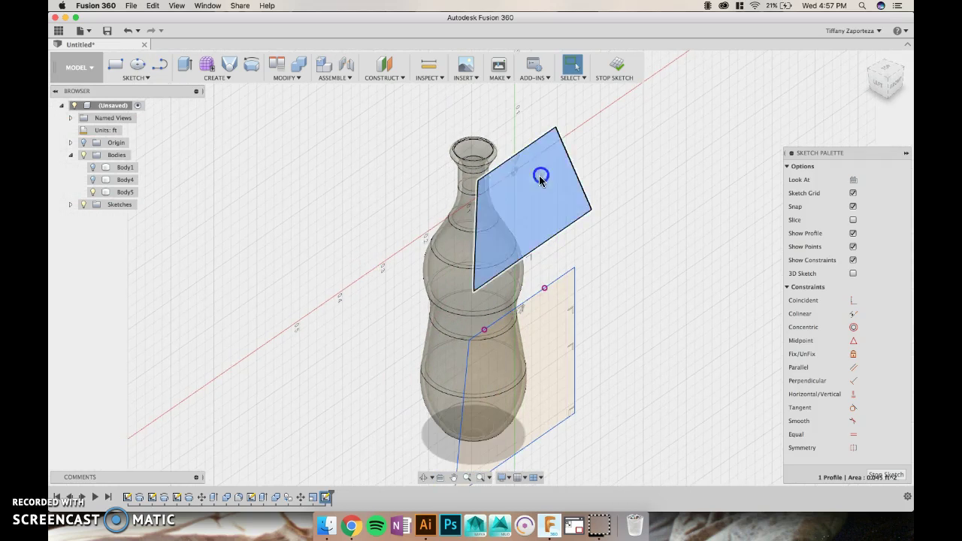
pyautogui.keyDown('shift'); pyautogui.click(547, 369); pyautogui.keyUp('shift')
pyautogui.rightClick(554, 365)
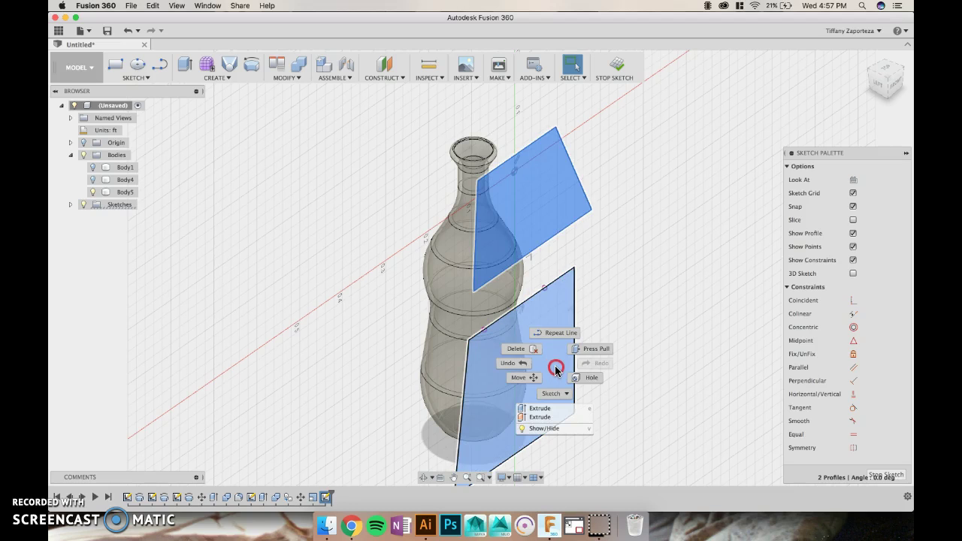
pyautogui.click(549, 410)
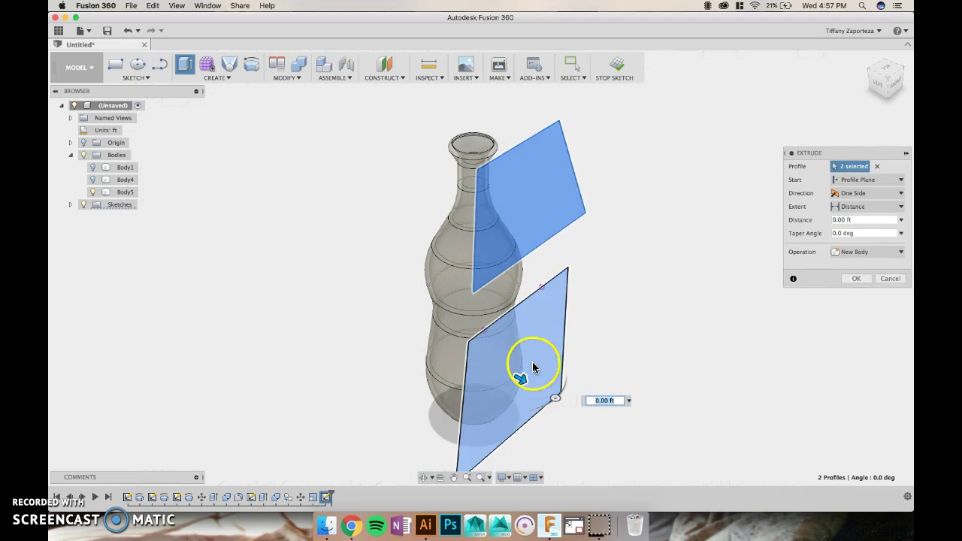
pyautogui.moveTo(516, 381); pyautogui.dragTo(298, 272)
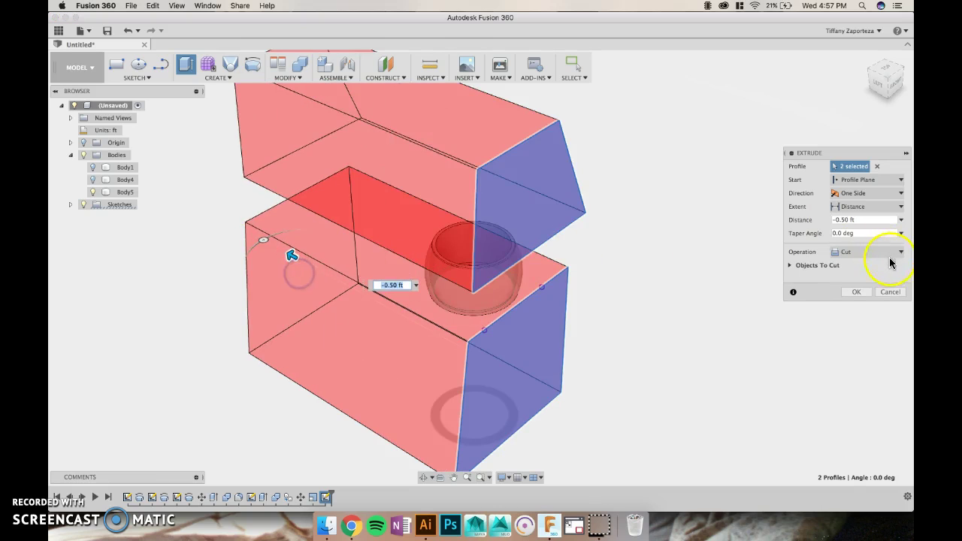
pyautogui.click(860, 292)
pyautogui.keyDown('shift'); pyautogui.moveTo(618, 275); pyautogui.dragTo(703, 308, button='middle'); pyautogui.keyUp('shift')
pyautogui.scroll(5, 474, 252)
pyautogui.keyDown('shift'); pyautogui.moveTo(492, 261); pyautogui.dragTo(453, 252, button='middle'); pyautogui.keyUp('shift')
pyautogui.scroll(3, 429, 290)
pyautogui.click(403, 301)
pyautogui.click(404, 295)
pyautogui.rightClick(404, 299)
pyautogui.click(436, 283)
pyautogui.moveTo(399, 283); pyautogui.dragTo(406, 404)
pyautogui.click(895, 219)
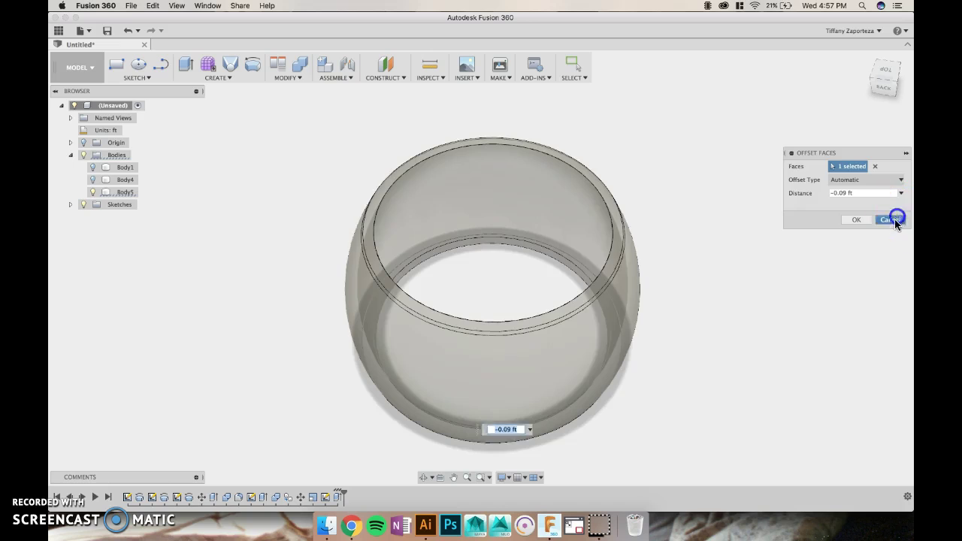
pyautogui.click(885, 91)
pyautogui.scroll(-5, 638, 284)
pyautogui.keyDown('shift'); pyautogui.moveTo(649, 263); pyautogui.dragTo(676, 336, button='middle'); pyautogui.keyUp('shift')
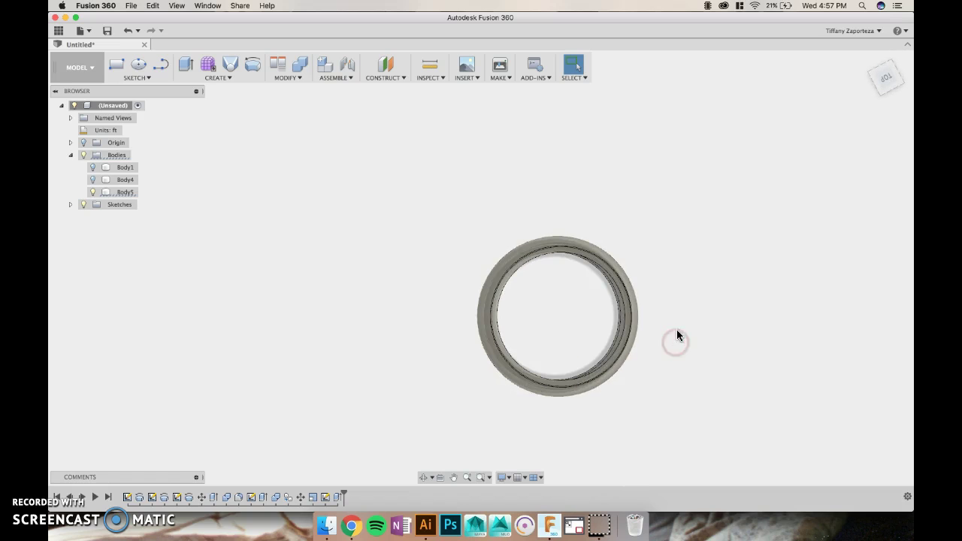
pyautogui.click(880, 93)
pyautogui.moveTo(698, 278); pyautogui.dragTo(612, 207, button='middle')
pyautogui.click(444, 191)
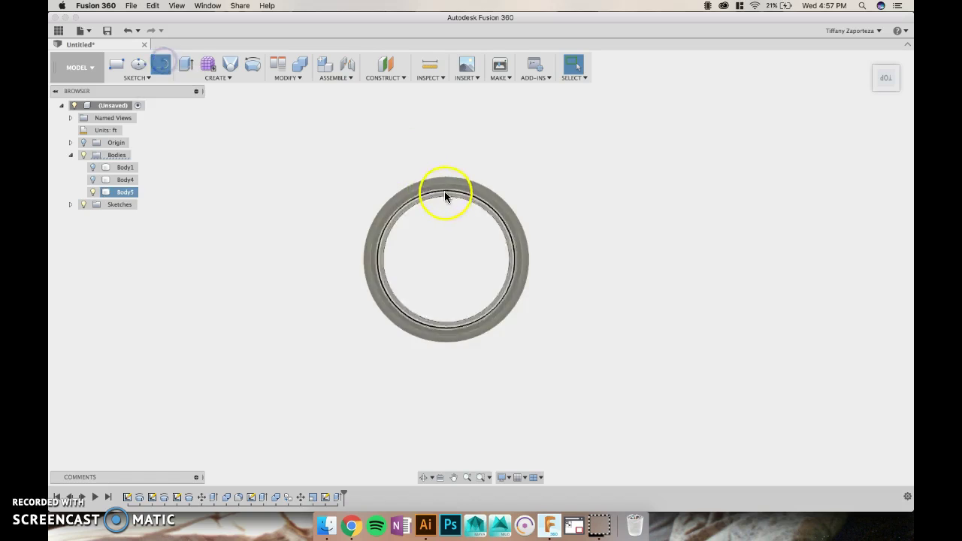
pyautogui.click(442, 331)
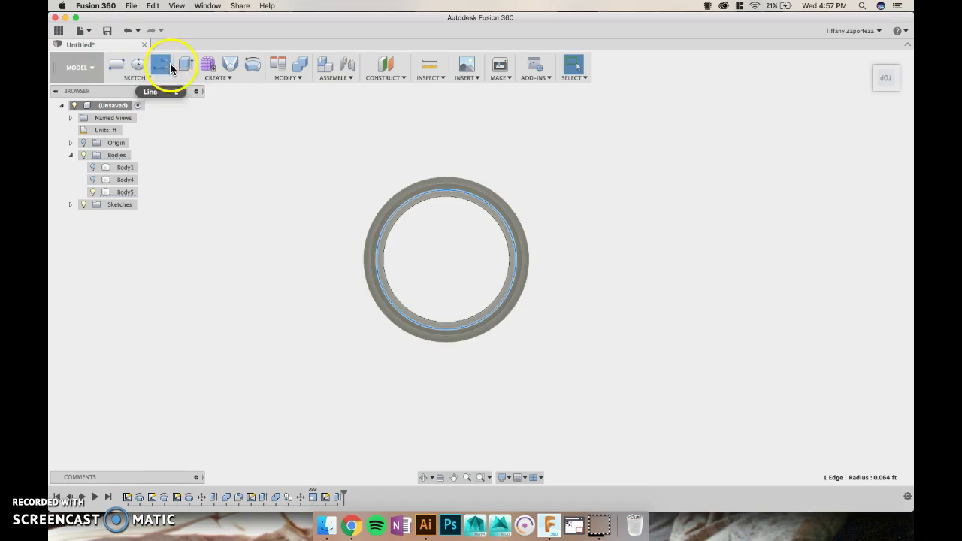
pyautogui.click(452, 193)
pyautogui.click(449, 142)
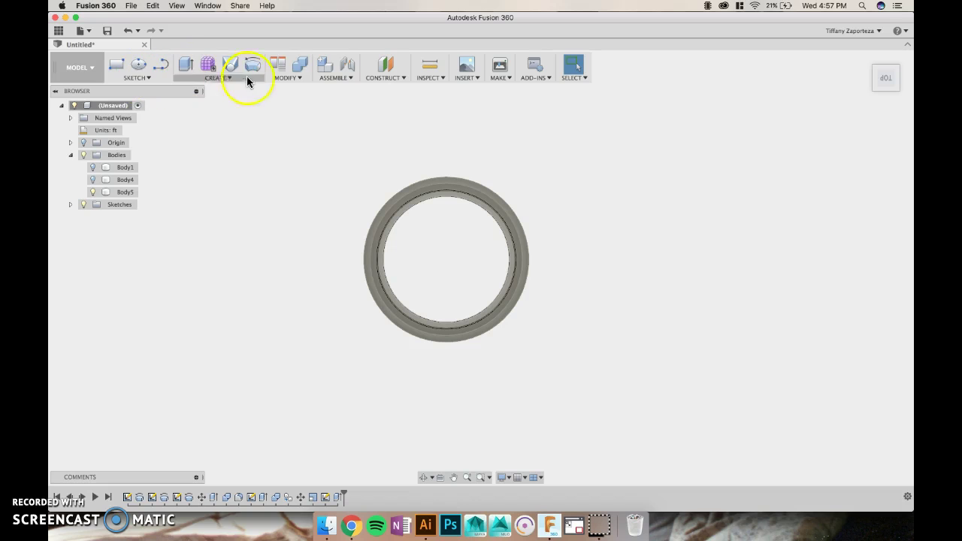
# - Cut one side of the band open with a box starting at the origin, 0.085 ft long, 0.173 ft wide and -0.28 ft high
pyautogui.click(224, 79)
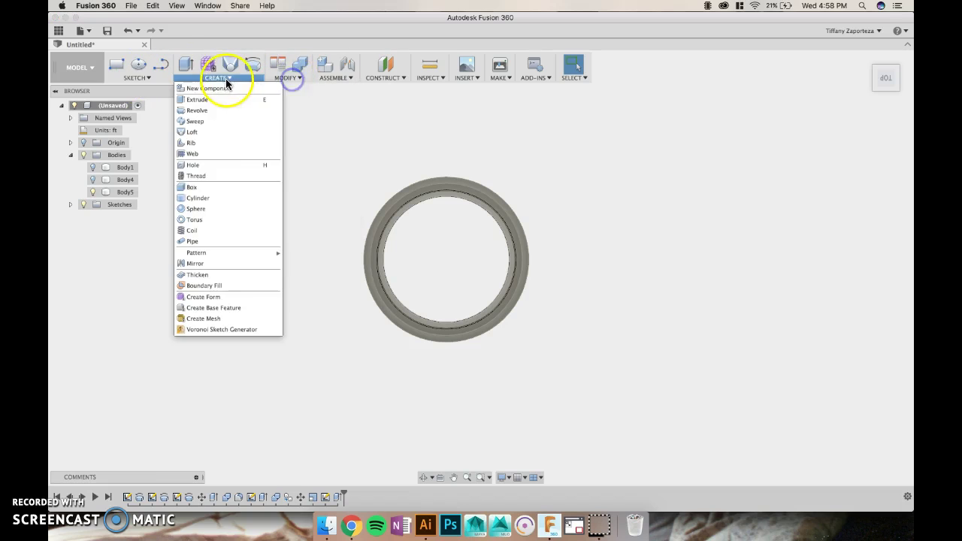
pyautogui.click(197, 193)
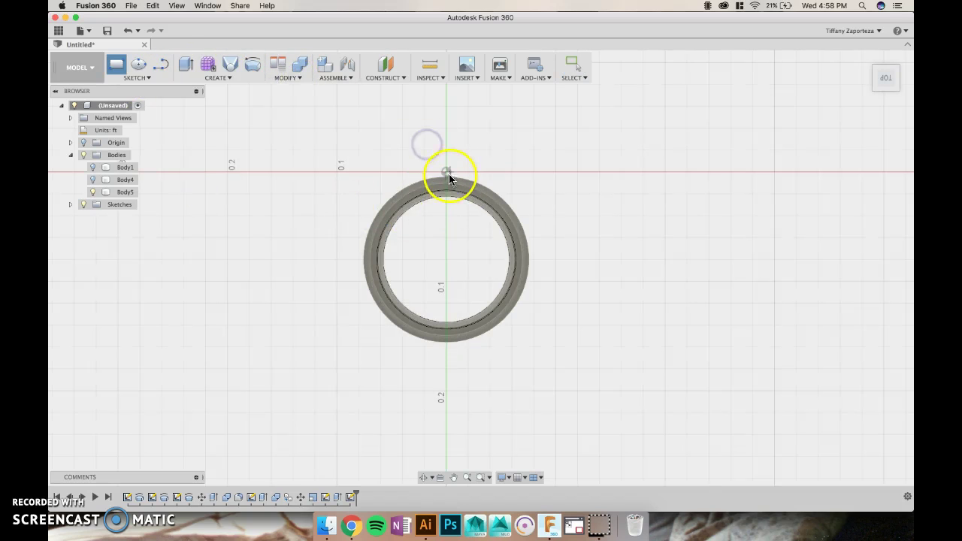
pyautogui.click(449, 177)
pyautogui.click(446, 172)
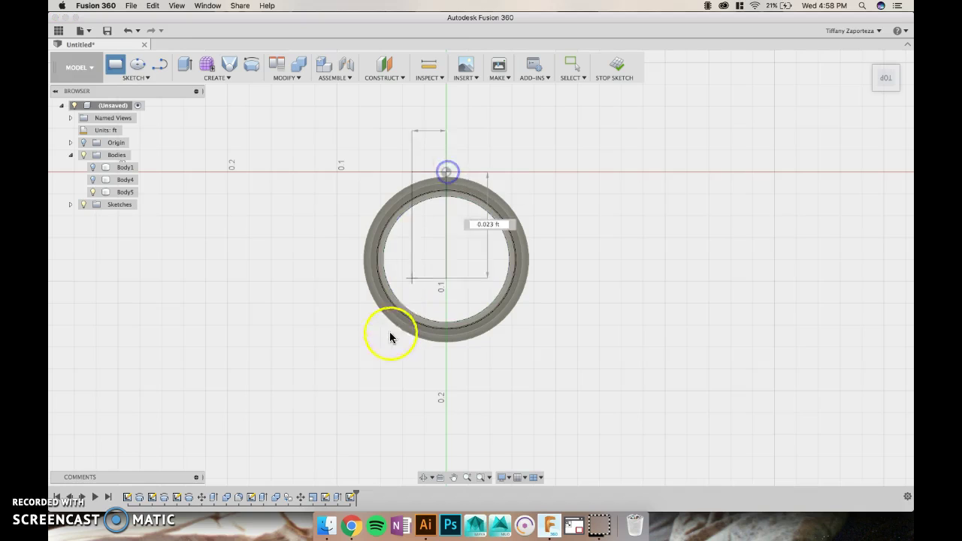
pyautogui.click(355, 361)
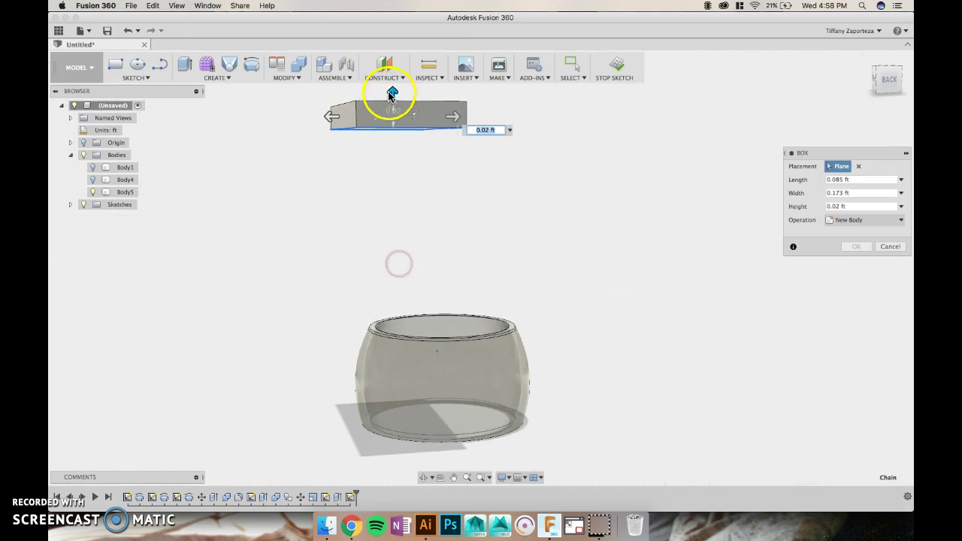
pyautogui.moveTo(391, 93); pyautogui.dragTo(409, 456)
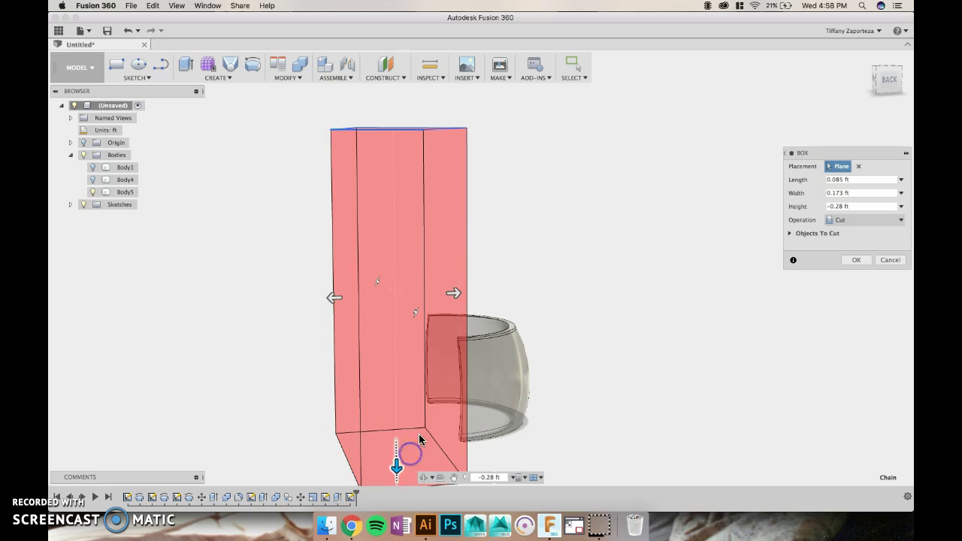
pyautogui.press('Return')
# - Switch to the Render workspace and apply the Paper (White) appearance to the label body
pyautogui.click(88, 71)
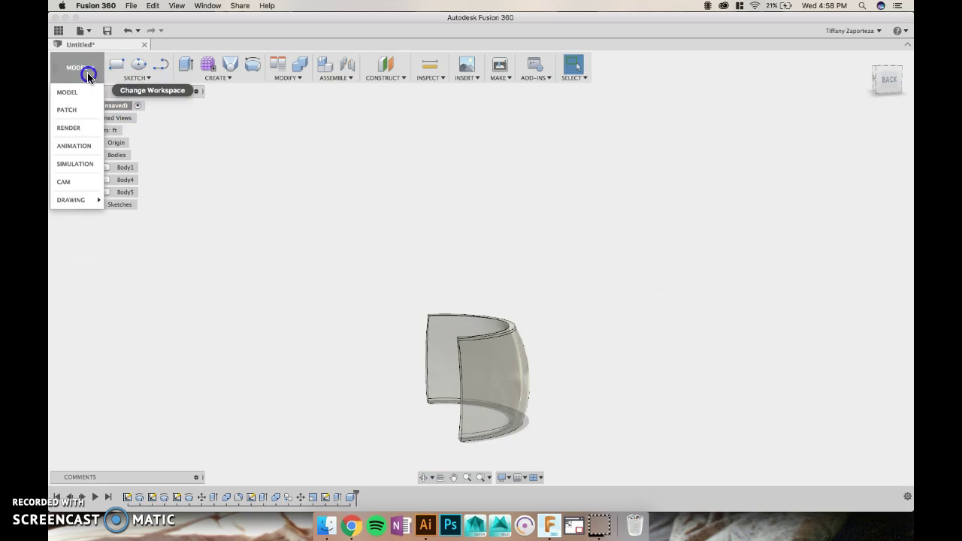
pyautogui.click(83, 125)
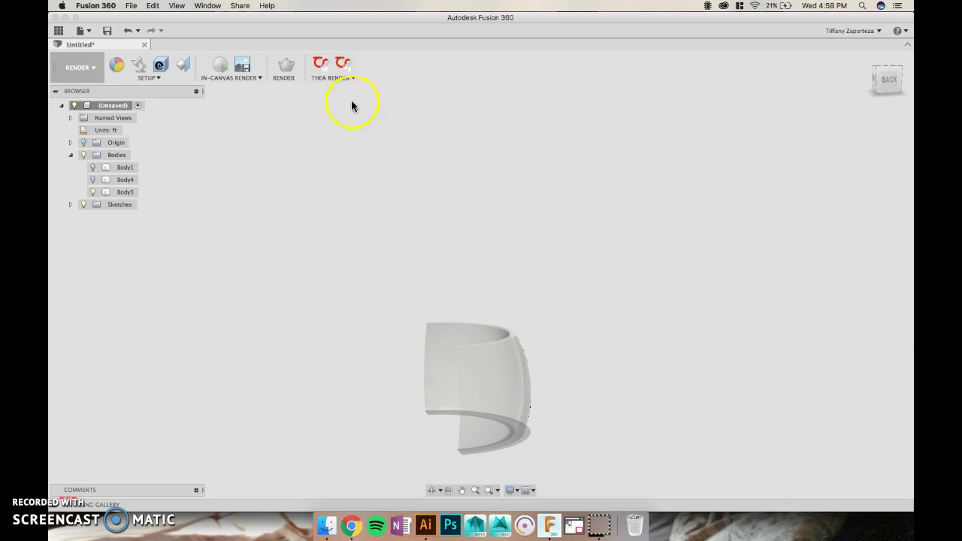
pyautogui.click(116, 66)
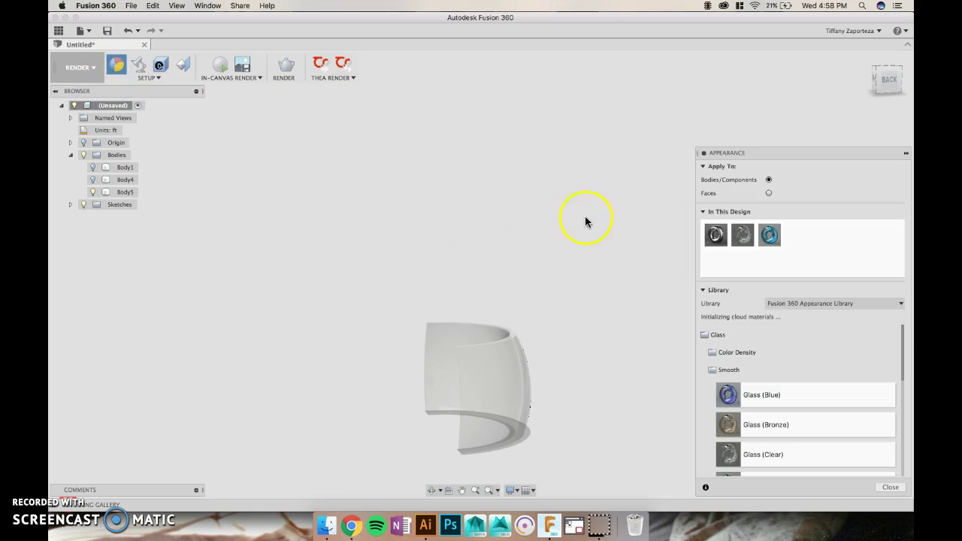
pyautogui.click(706, 335)
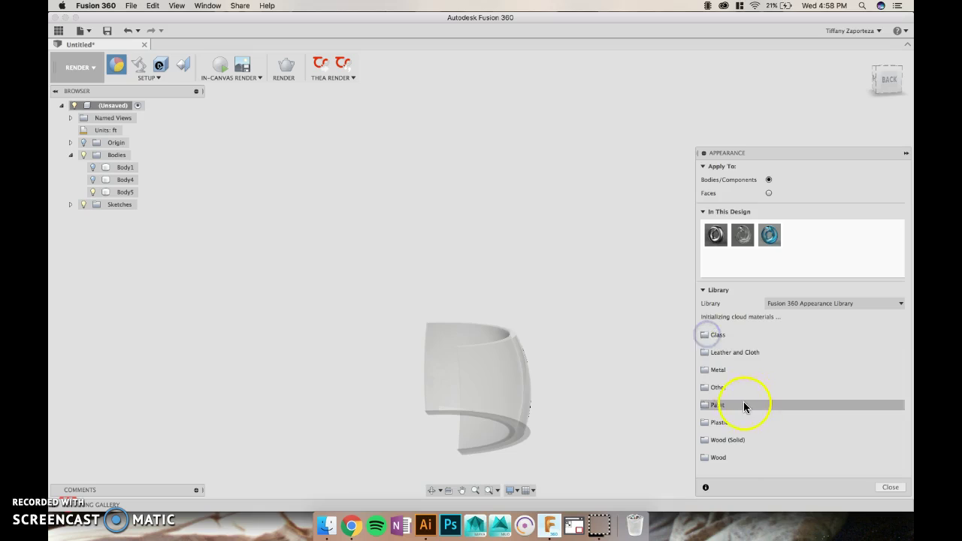
pyautogui.click(708, 388)
pyautogui.scroll(-5, 771, 422)
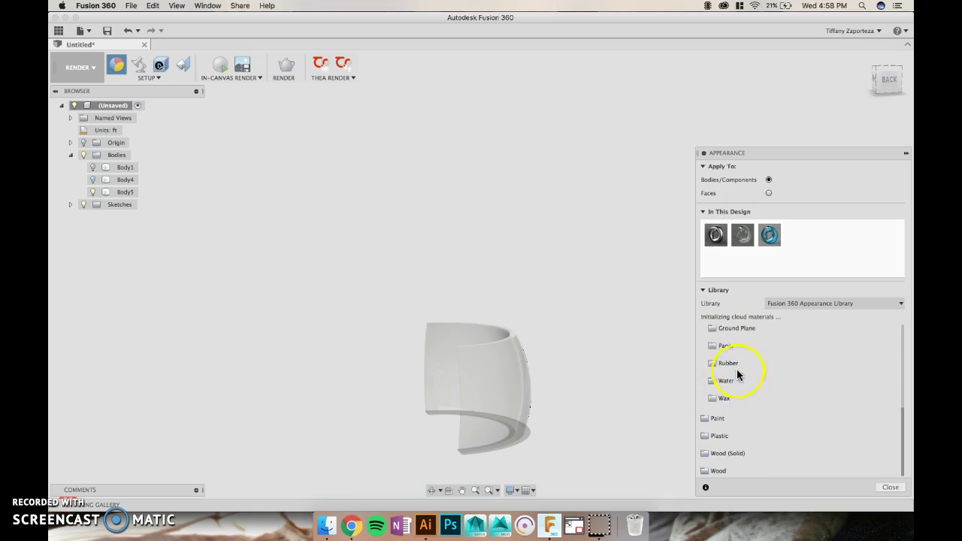
pyautogui.click(734, 348)
pyautogui.moveTo(725, 370); pyautogui.dragTo(508, 352)
# - Return to the Model workspace, show Body1 and Body4, and examine how the label's edge sits against the bottle
pyautogui.click(83, 69)
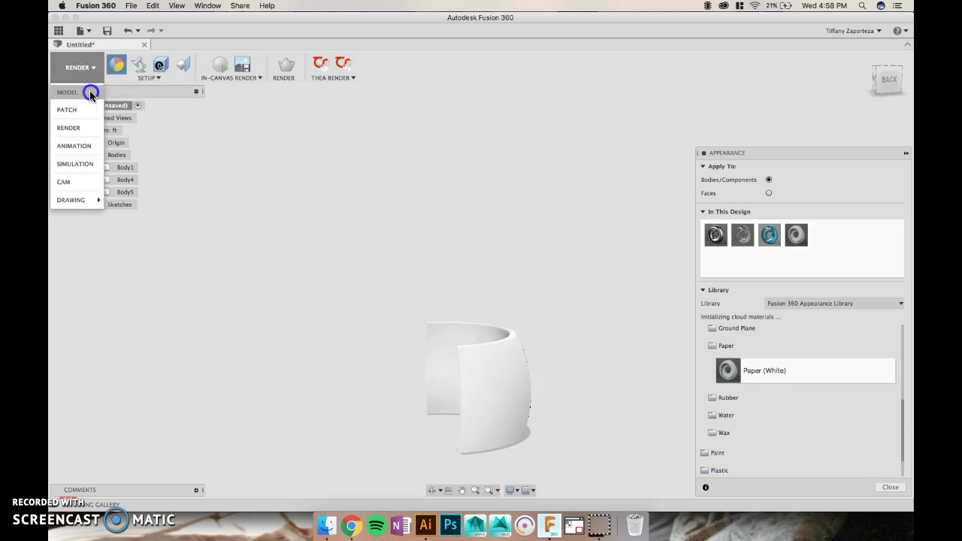
pyautogui.click(67, 92)
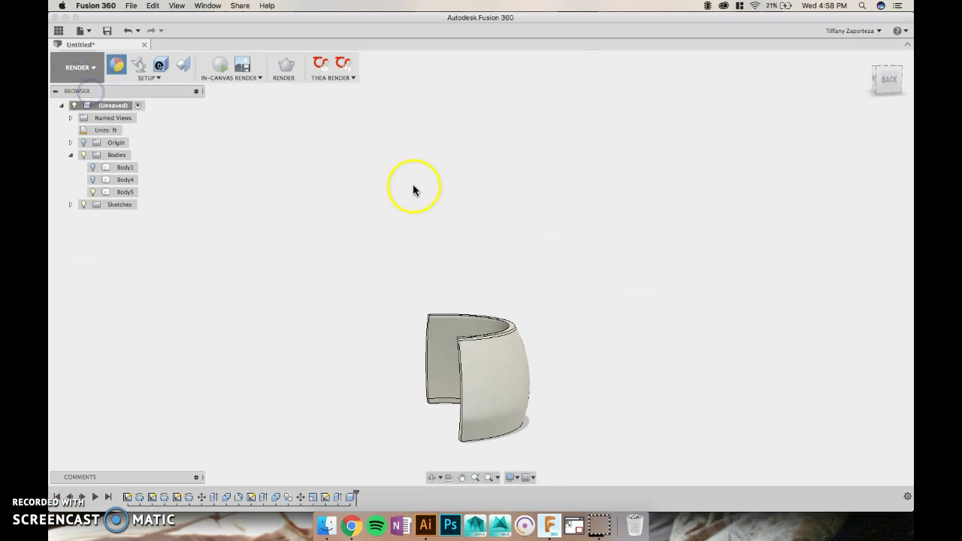
pyautogui.click(91, 168)
pyautogui.click(91, 179)
pyautogui.keyDown('shift'); pyautogui.moveTo(335, 289); pyautogui.dragTo(581, 330, button='middle'); pyautogui.keyUp('shift')
pyautogui.scroll(8, 459, 339)
pyautogui.scroll(3, 503, 340)
pyautogui.keyDown('shift'); pyautogui.moveTo(507, 338); pyautogui.dragTo(407, 350, button='middle'); pyautogui.keyUp('shift')
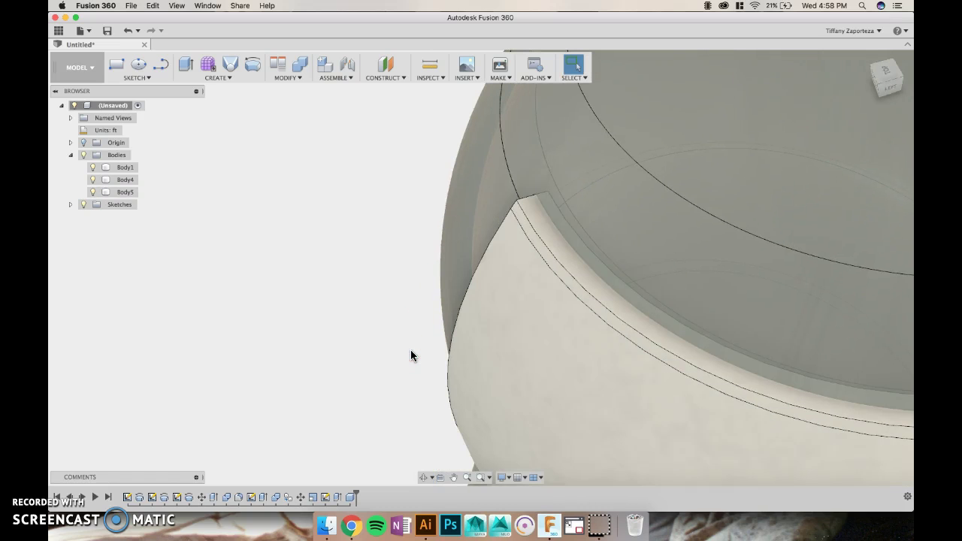